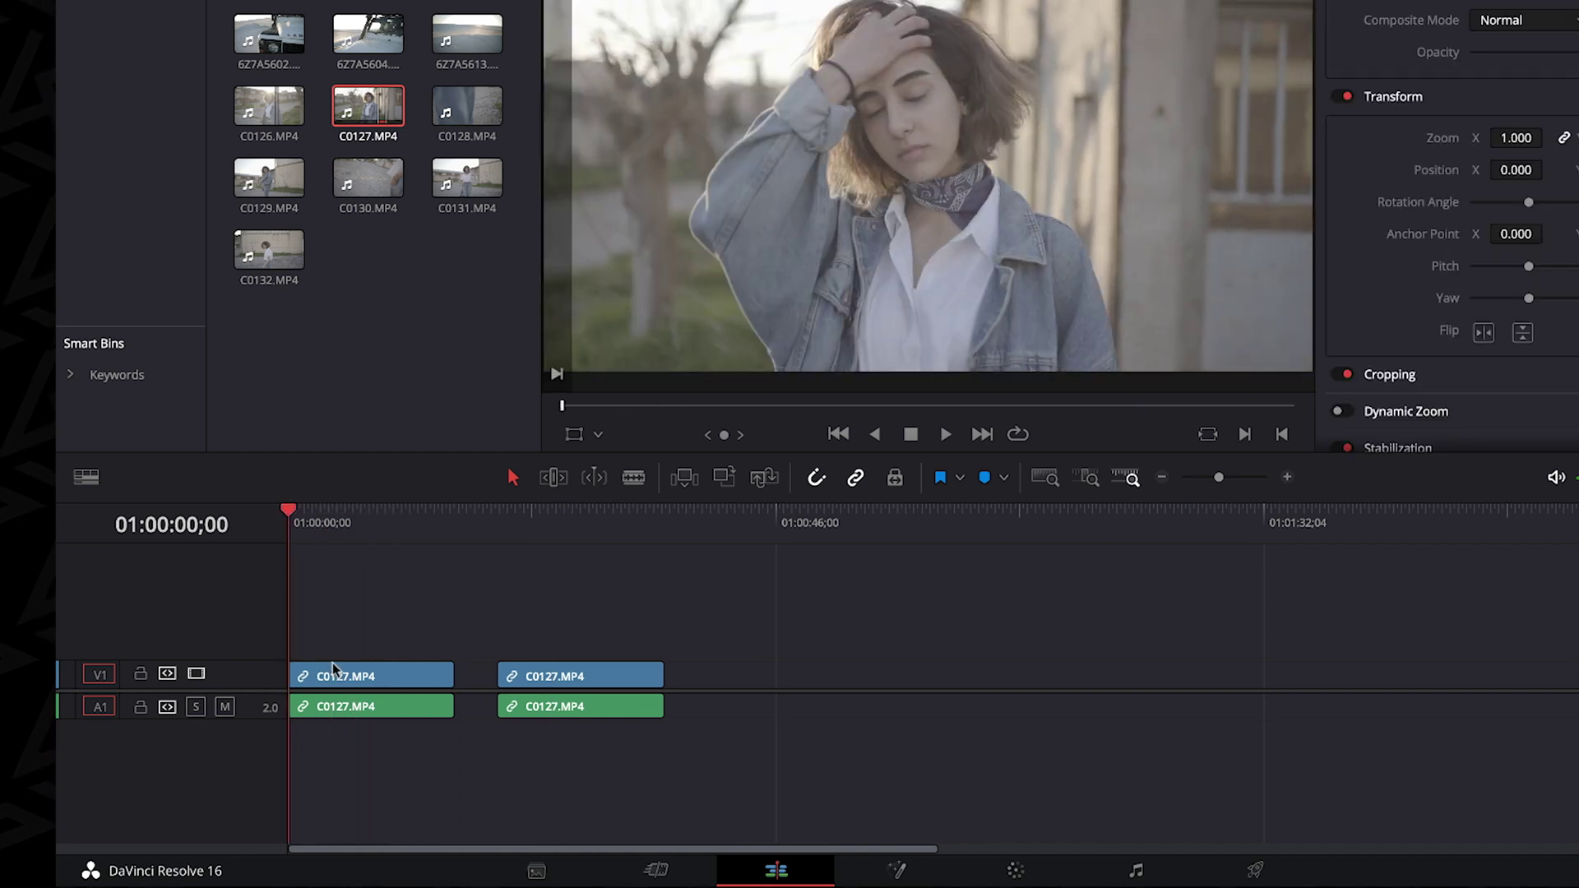
Select the first C0127.MP4 clip on the timeline and bring it into the Color page
{"action": "left_click", "coordinate": [395, 673]}
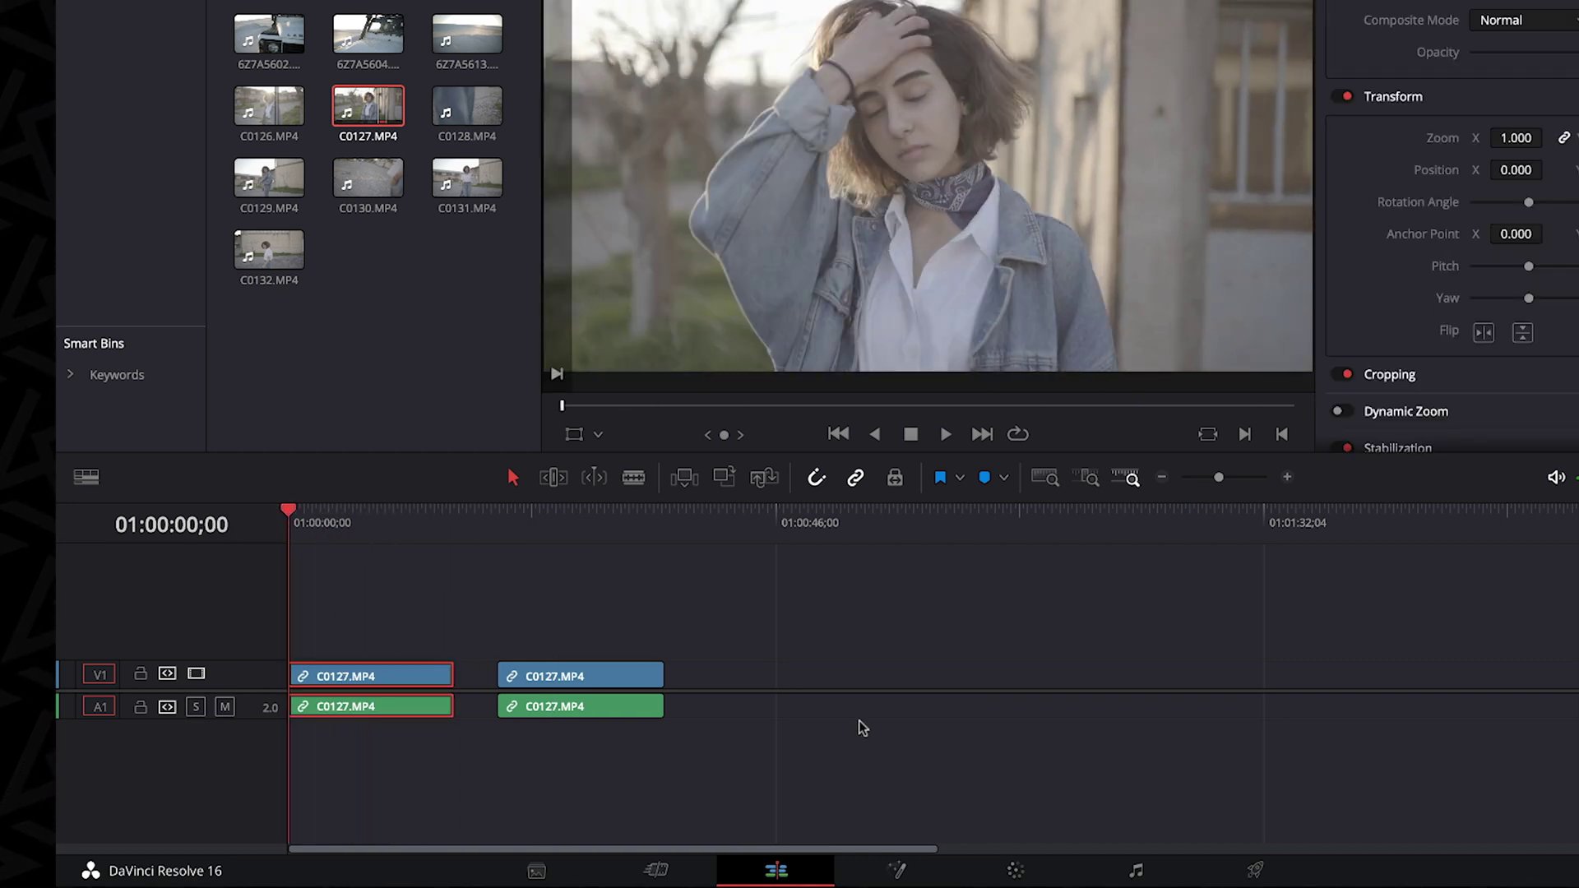
{"action": "left_click", "coordinate": [1015, 869]}
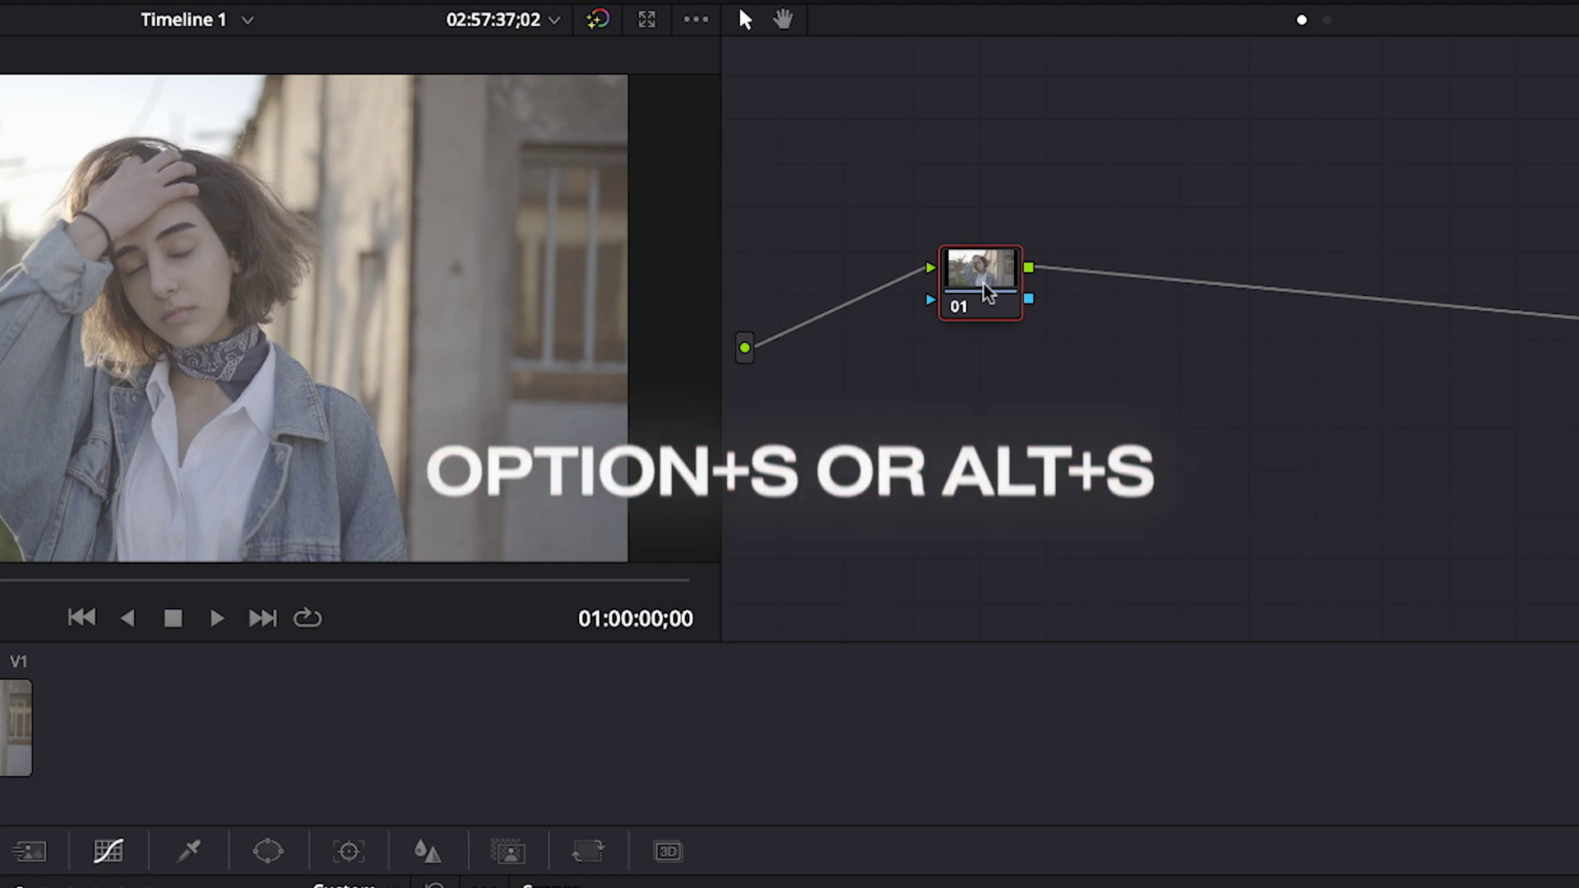
Add serial node 02 and raise its custom curve's black point to deepen the shadows
{"action": "key", "text": "alt+s"}
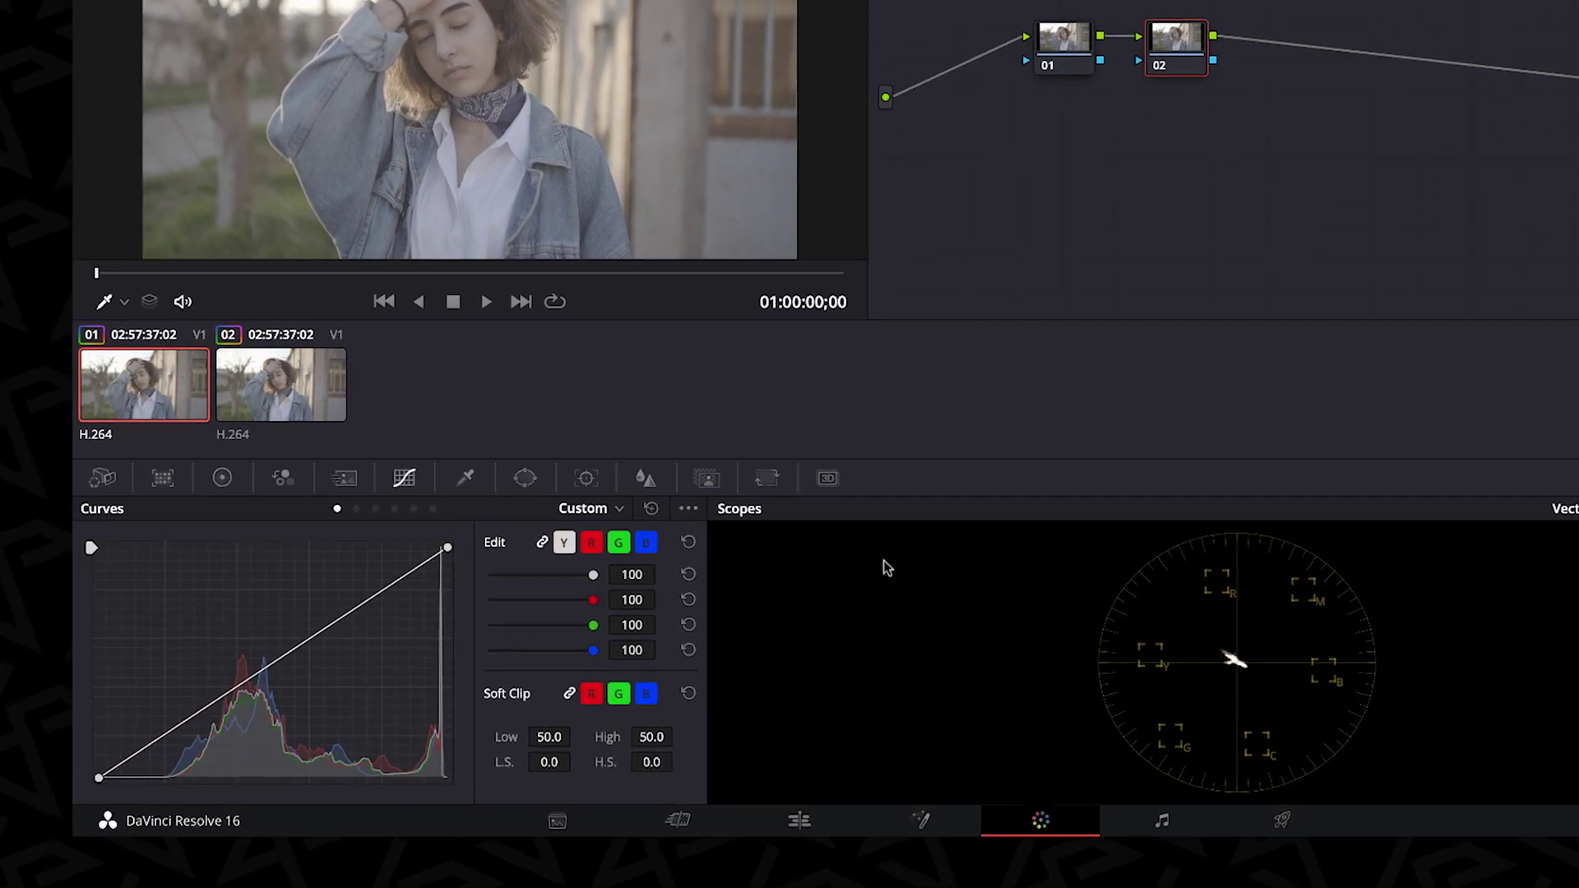
{"action": "left_click", "coordinate": [356, 509]}
{"action": "left_click", "coordinate": [395, 509]}
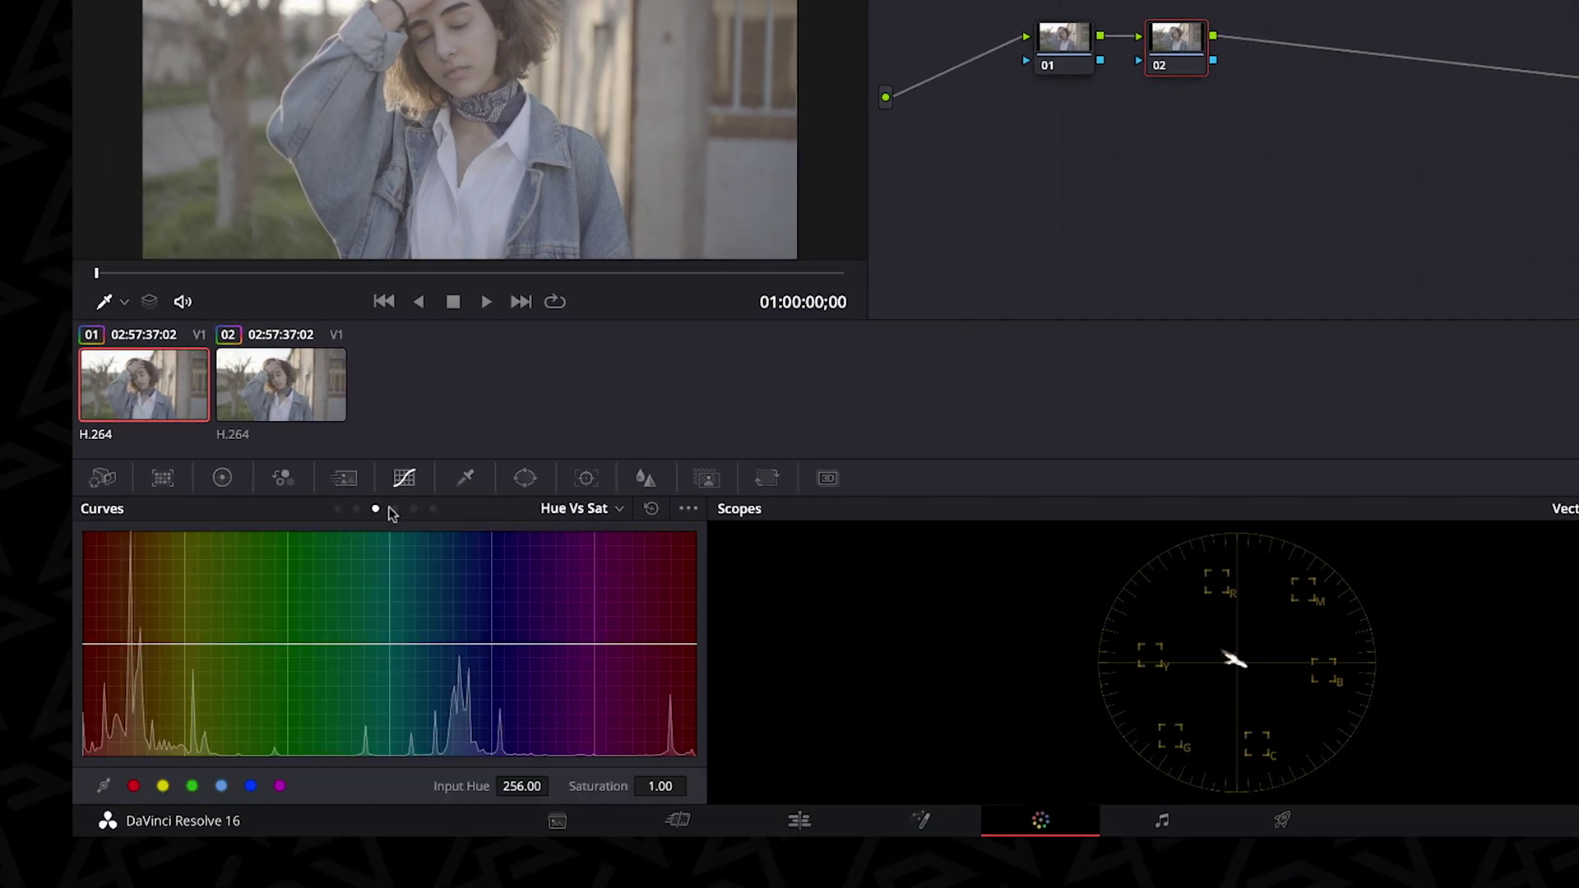
{"action": "left_click", "coordinate": [415, 509]}
{"action": "left_click", "coordinate": [431, 508]}
{"action": "left_click", "coordinate": [337, 508]}
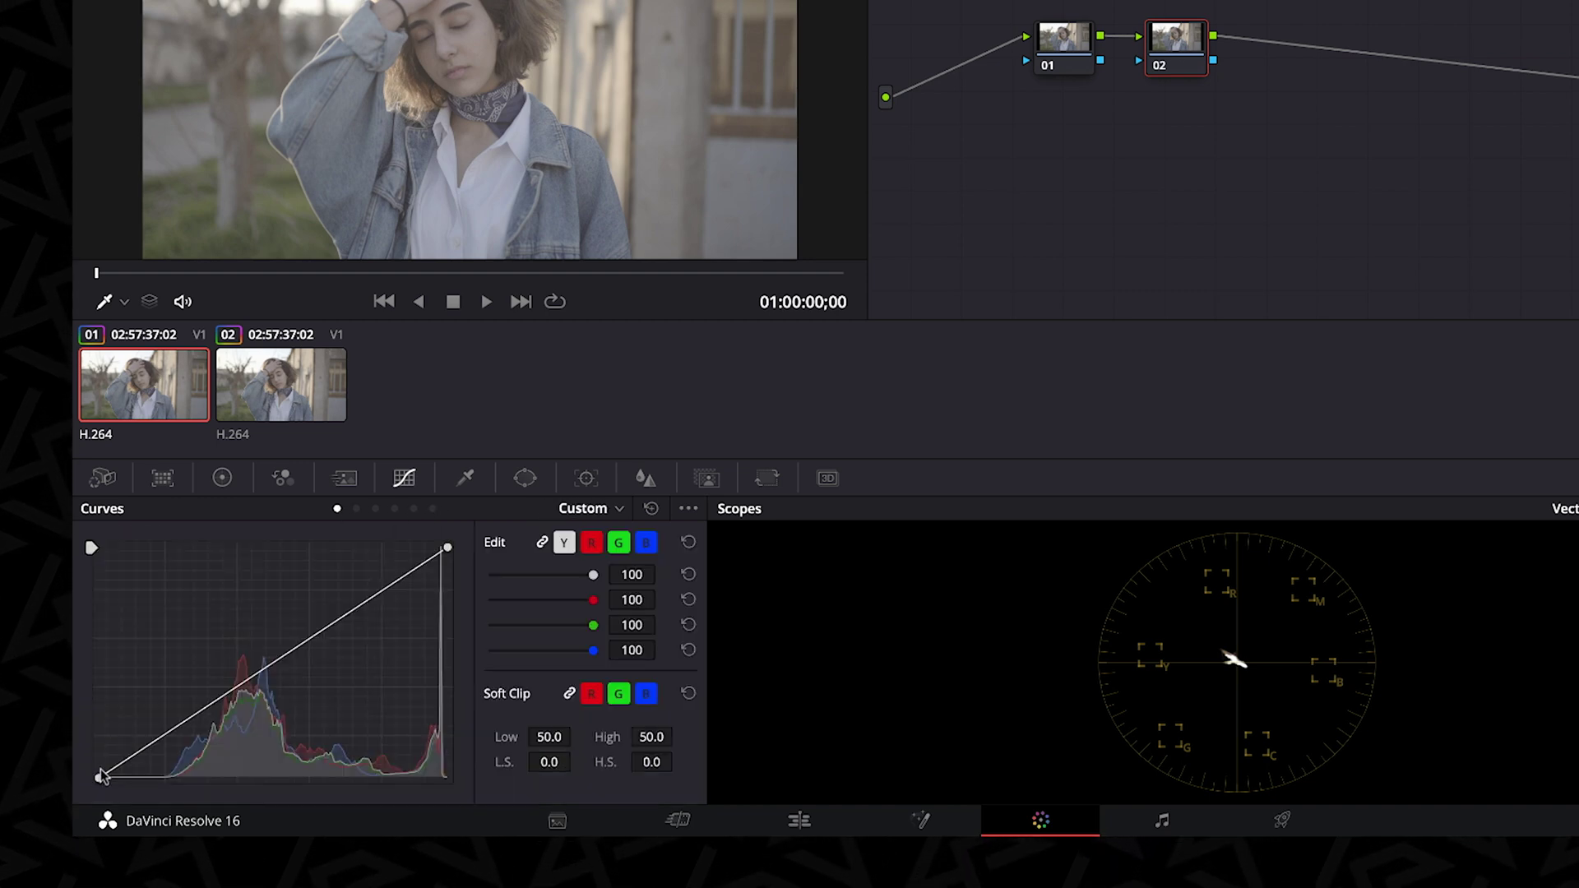
{"action": "left_click_drag", "start_coordinate": [101, 778], "coordinate": [165, 827]}
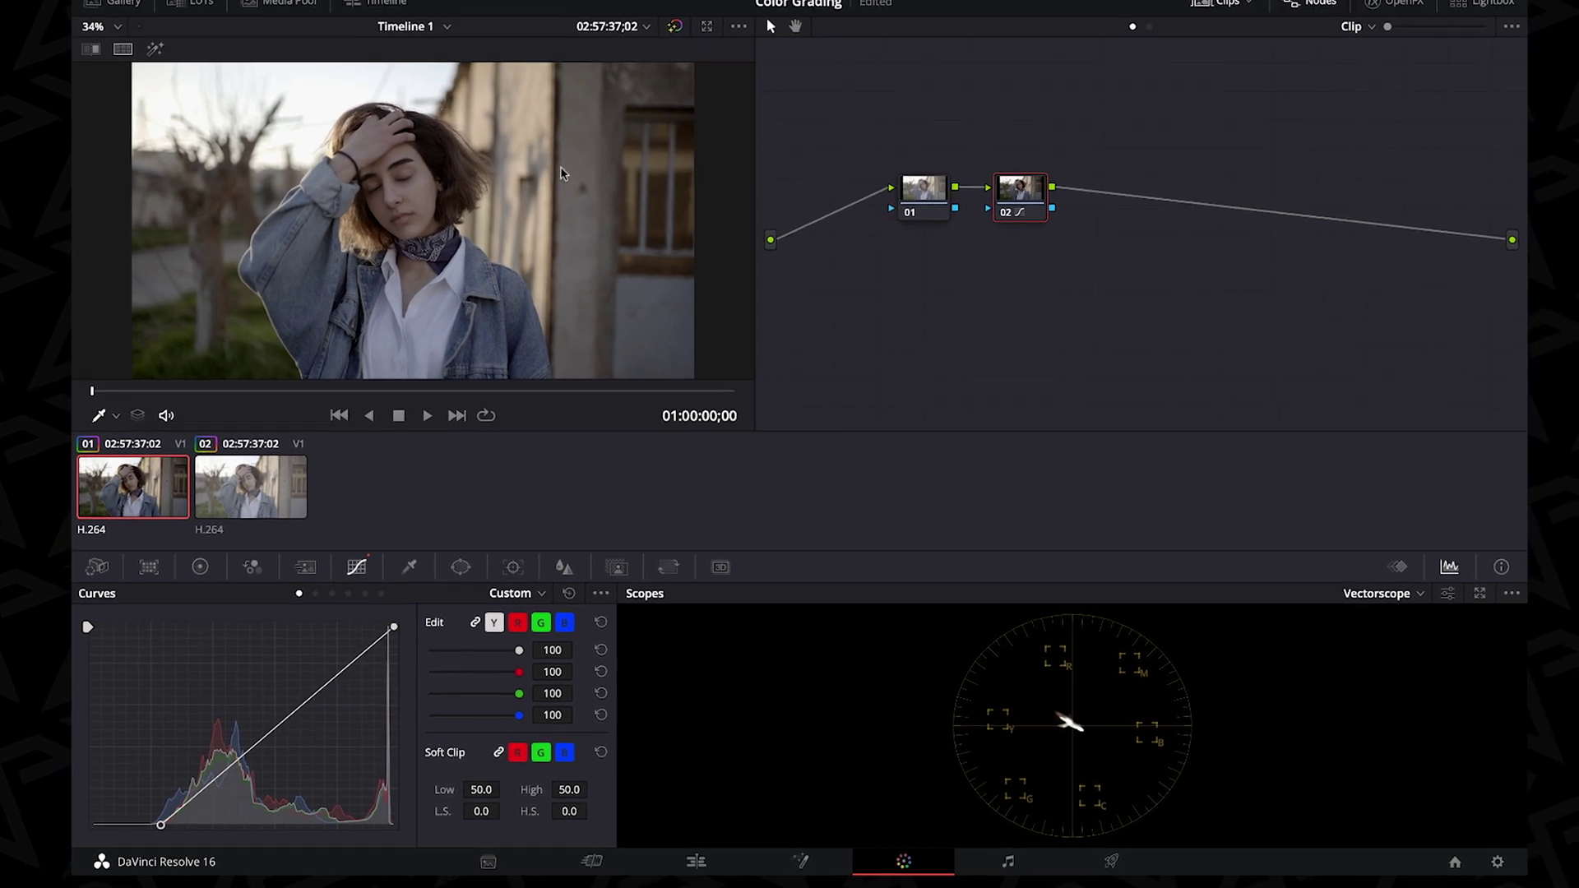
Add serial node 03 and mix a little blue into the green output in RGB Mixer
{"action": "key", "text": "shift+d"}
{"action": "key", "text": "shift+d"}
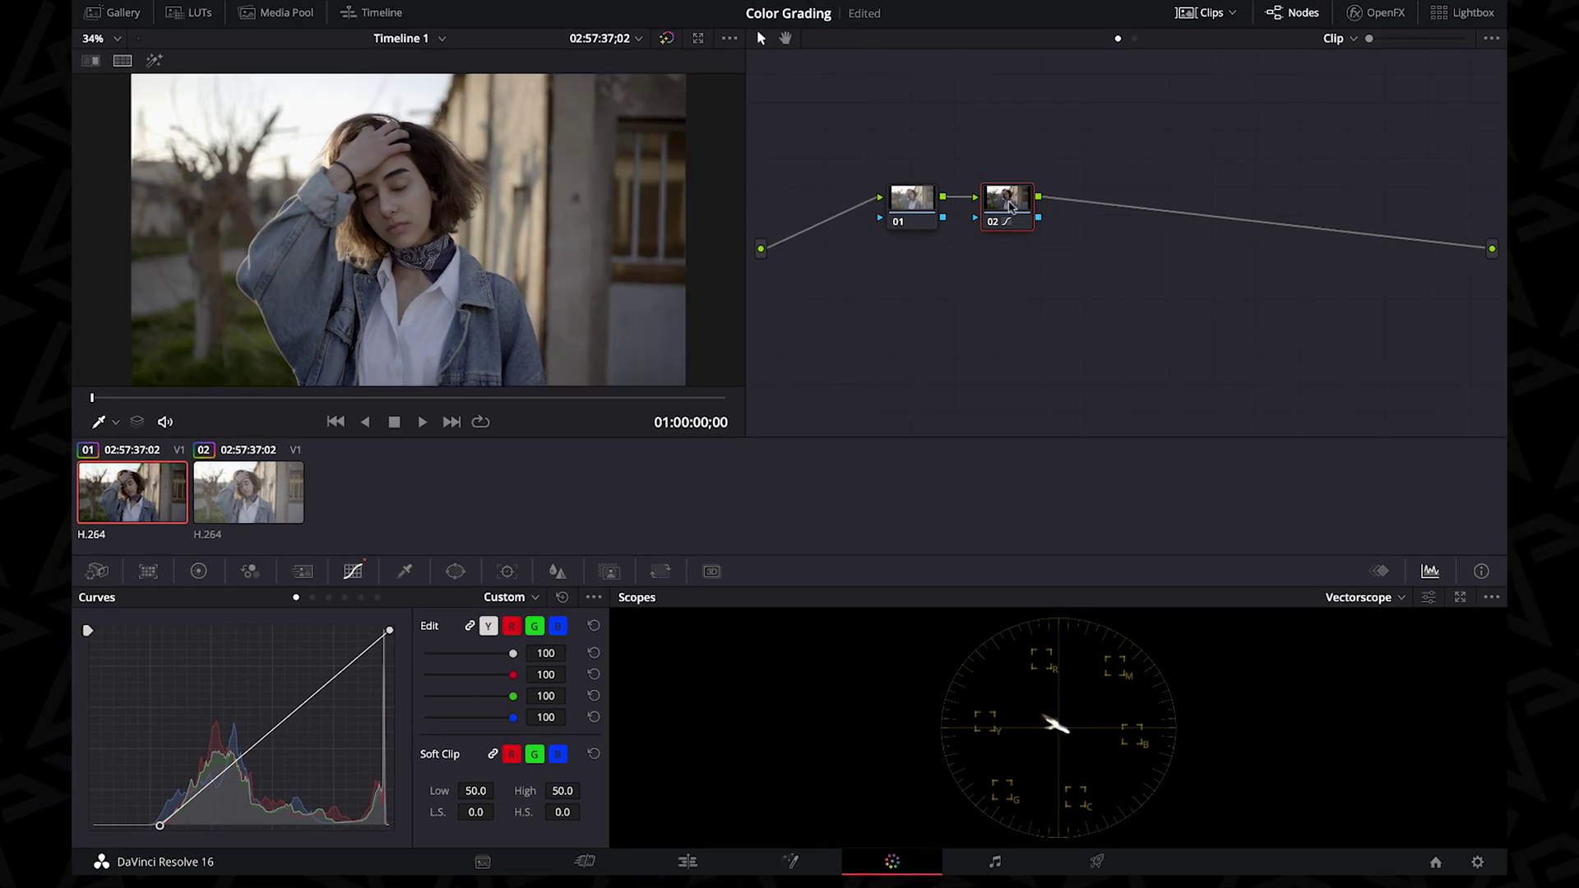
{"action": "key", "text": "alt+s"}
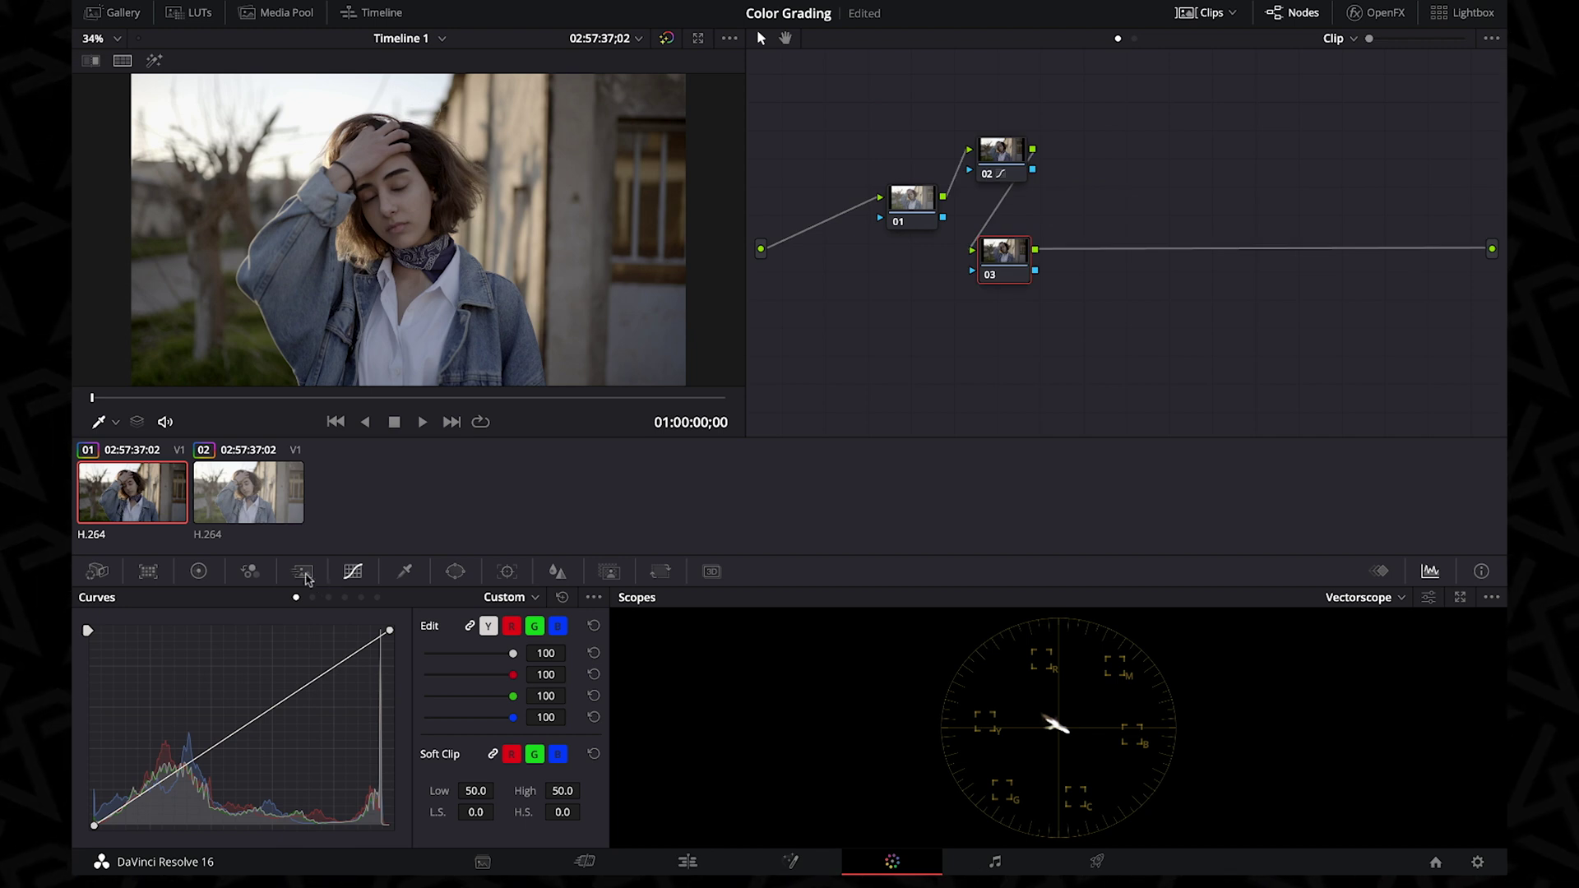
{"action": "left_click", "coordinate": [249, 572]}
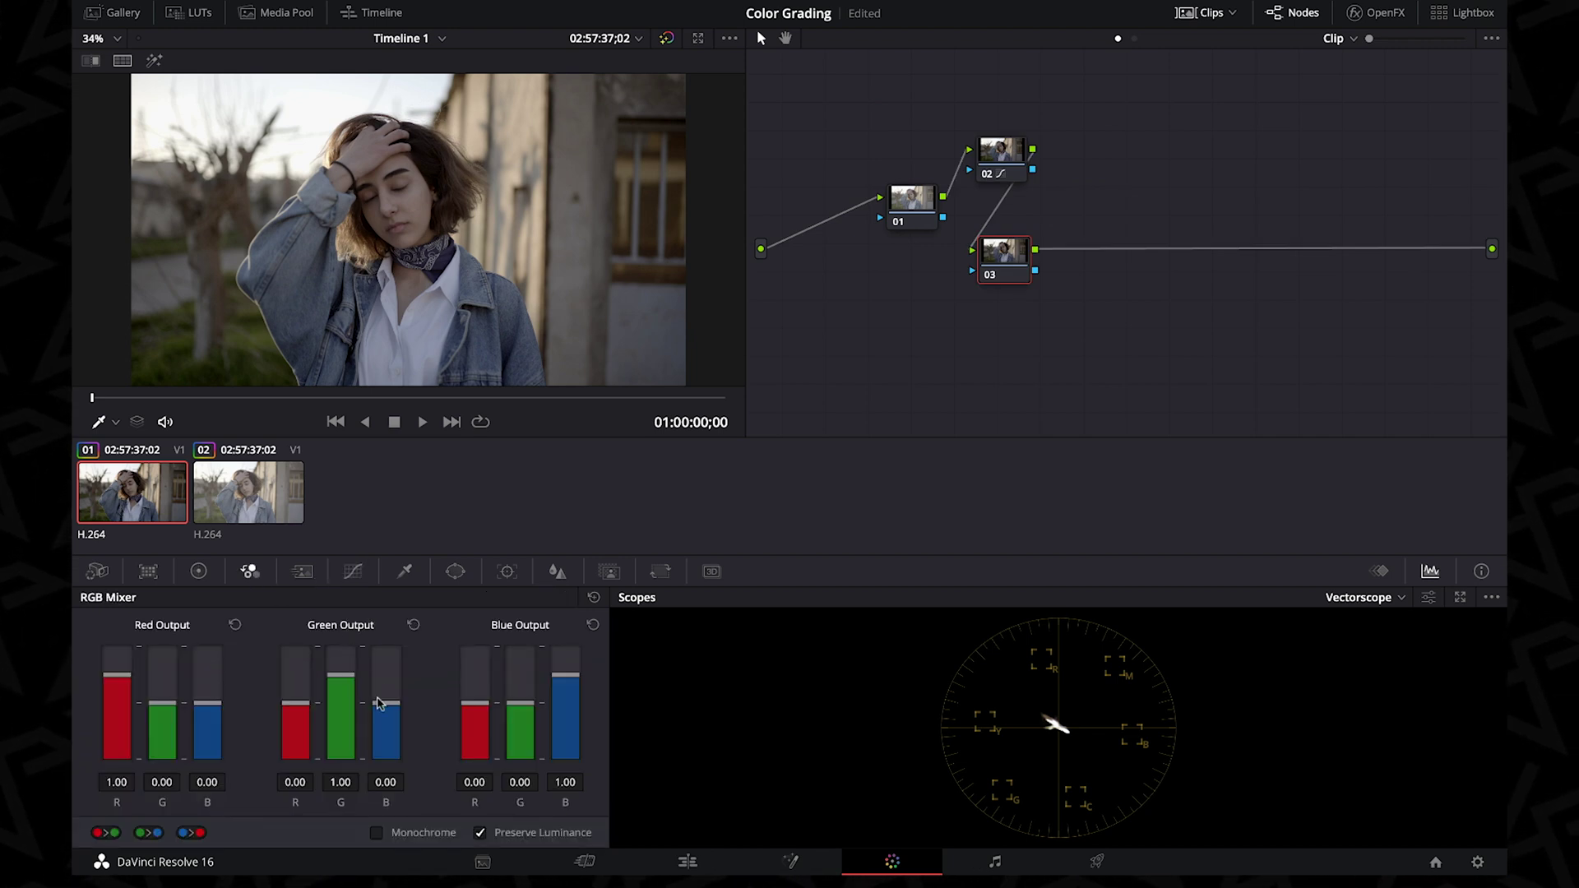
{"action": "left_click_drag", "start_coordinate": [380, 709], "coordinate": [382, 707]}
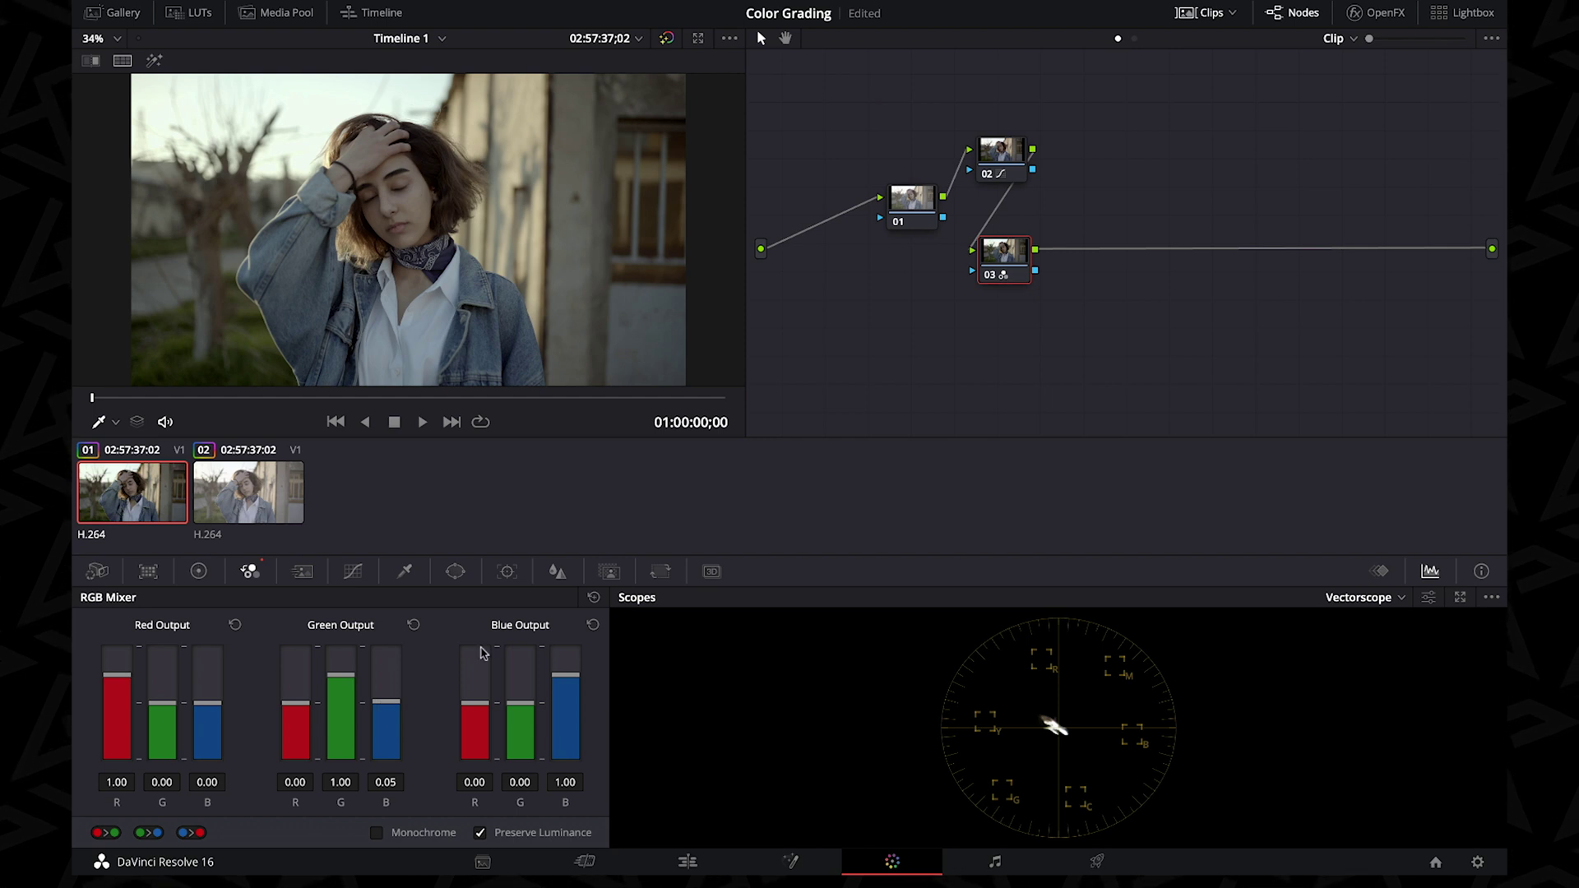
Switch the color wheels to Log mode and shift the highlight balance slightly
{"action": "left_click", "coordinate": [198, 571]}
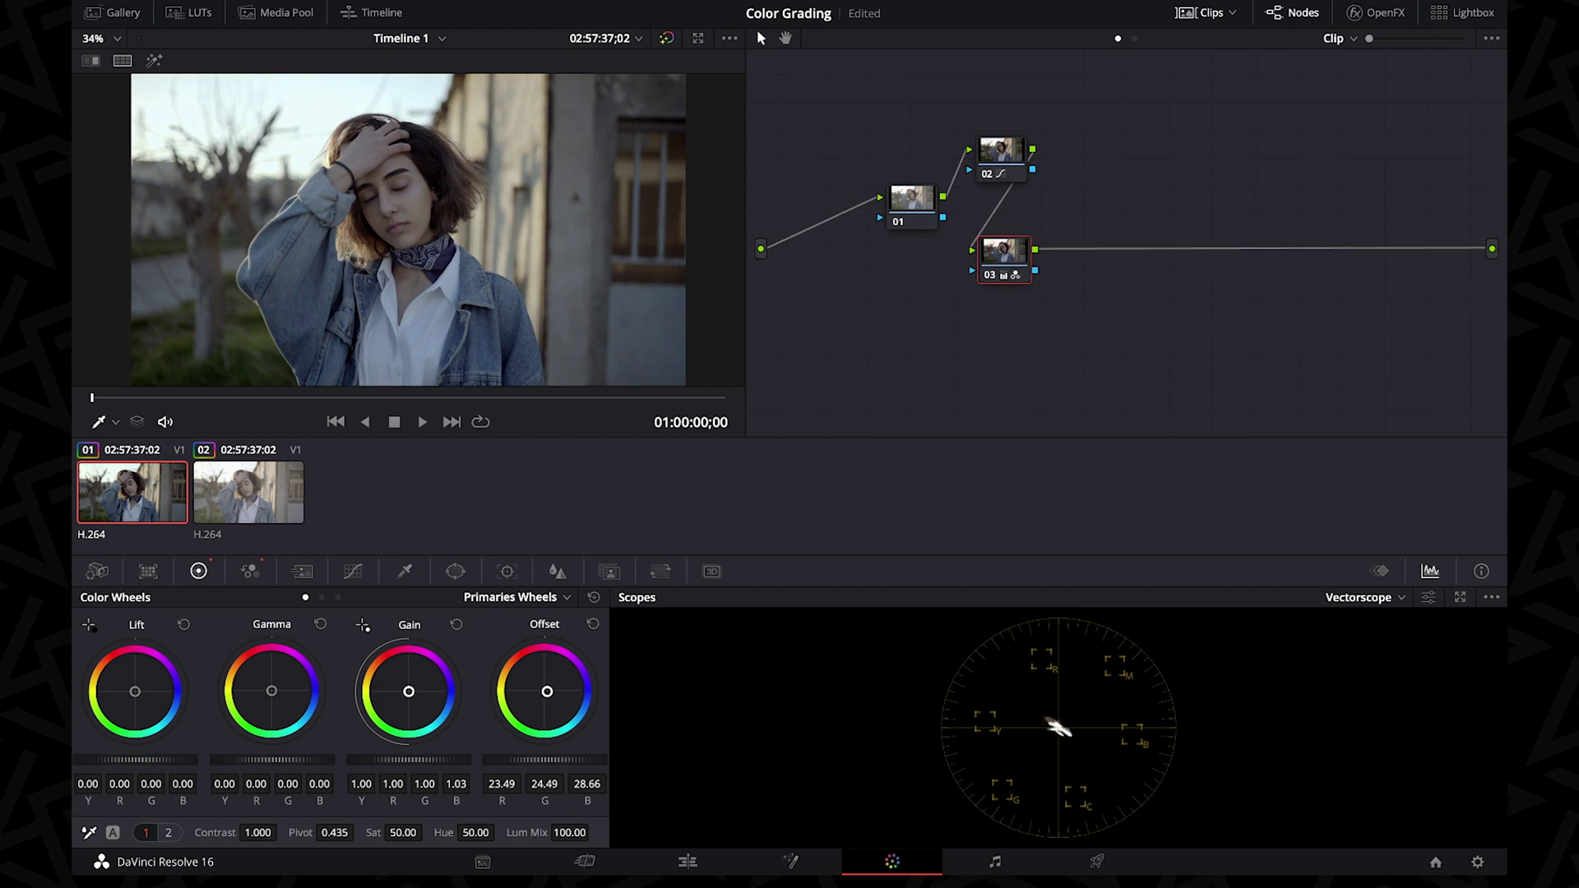
{"action": "left_click", "coordinate": [508, 594]}
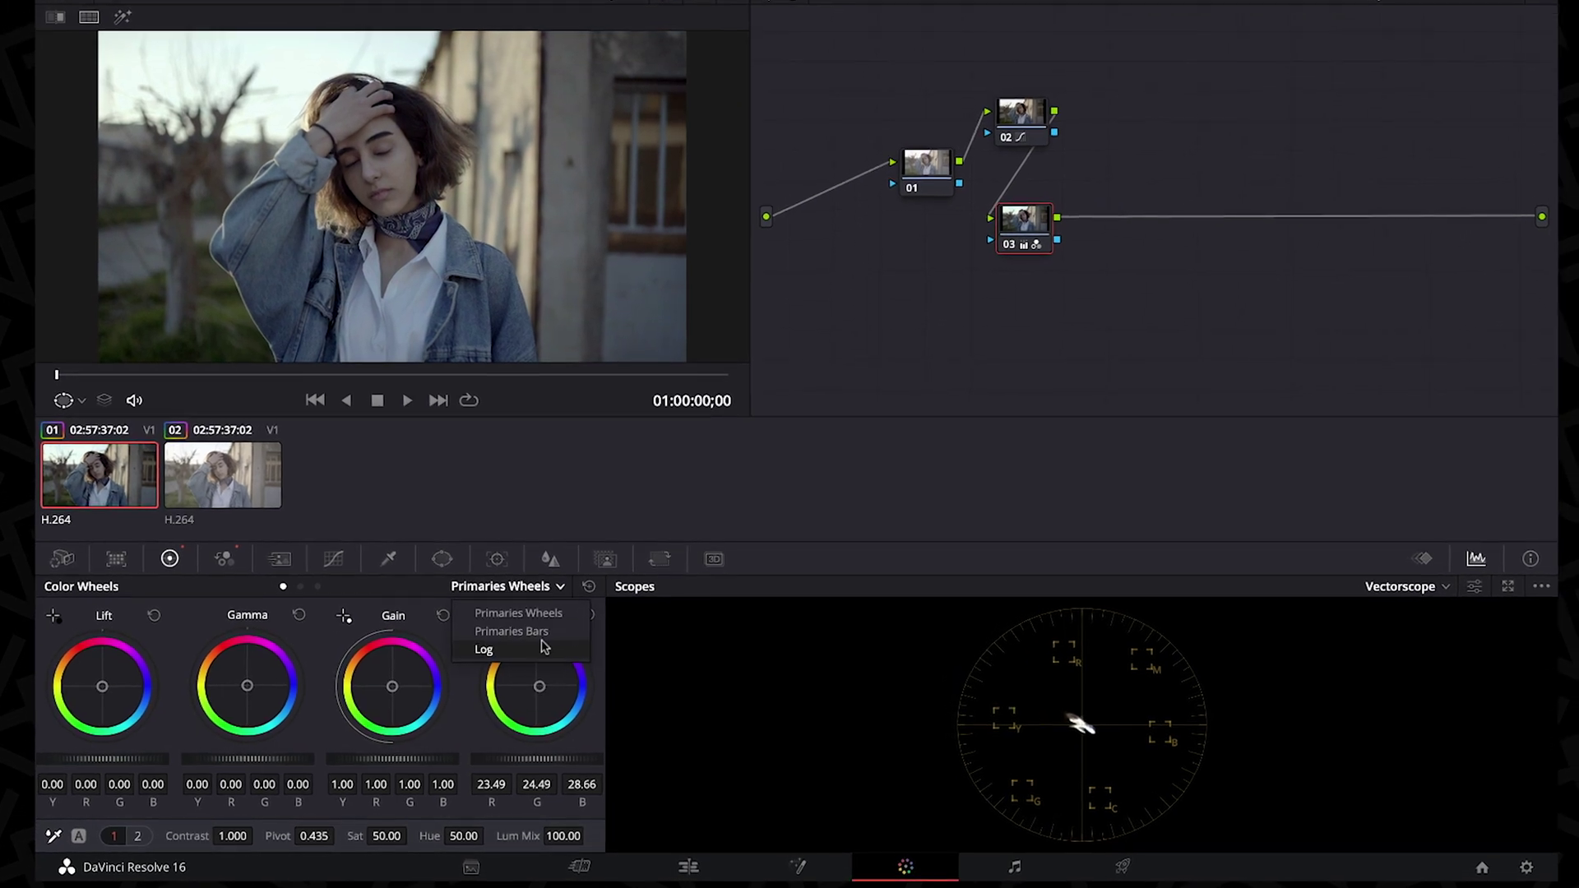
{"action": "left_click", "coordinate": [493, 650]}
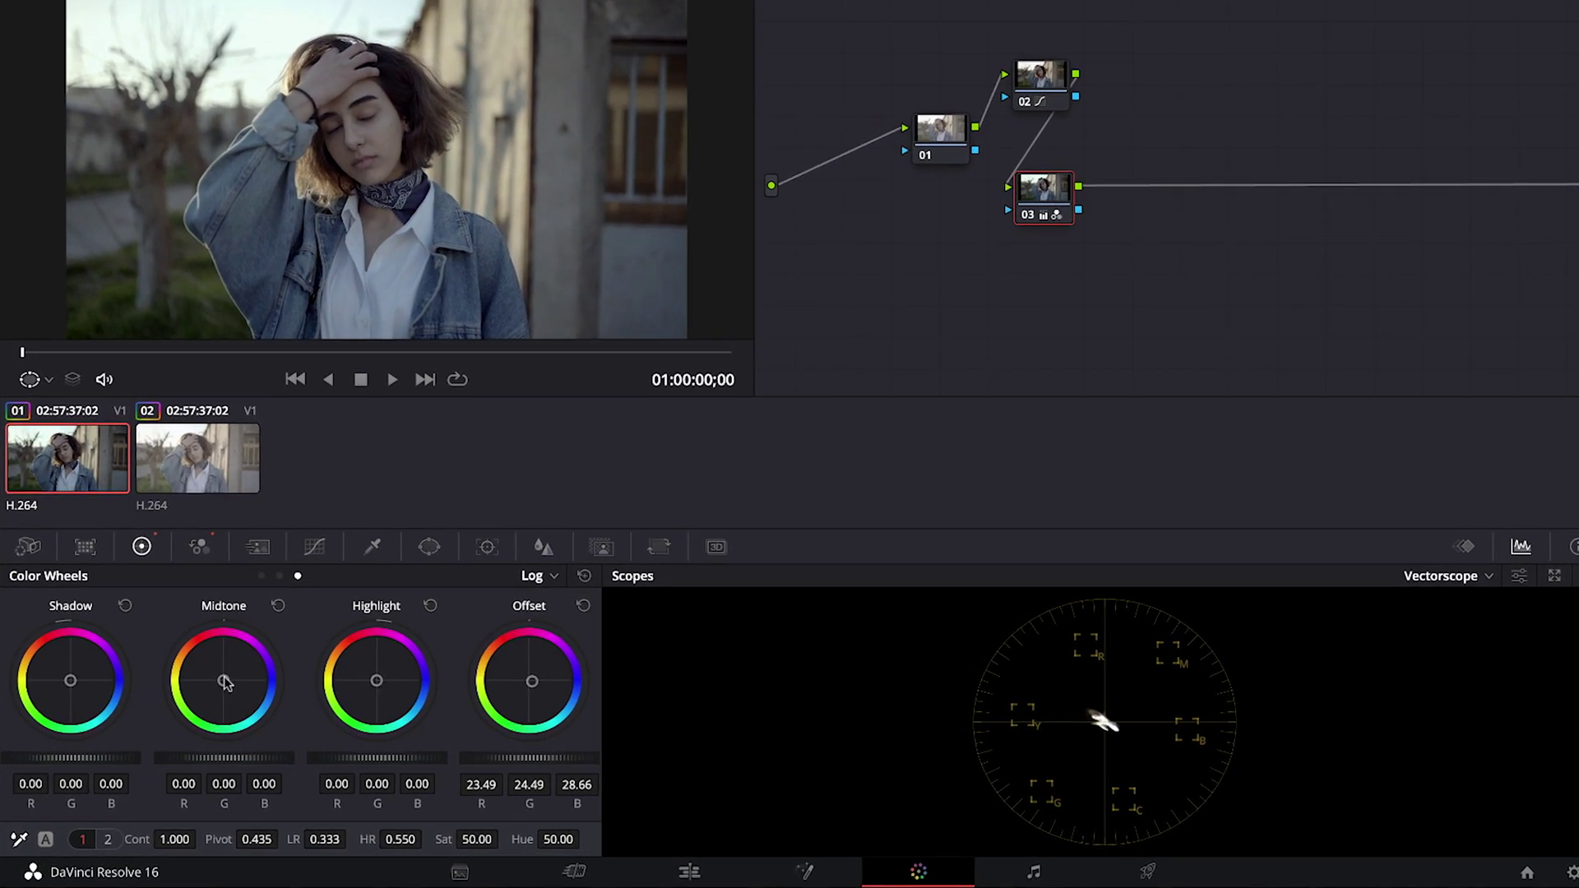
{"action": "left_click_drag", "start_coordinate": [375, 679], "coordinate": [377, 681]}
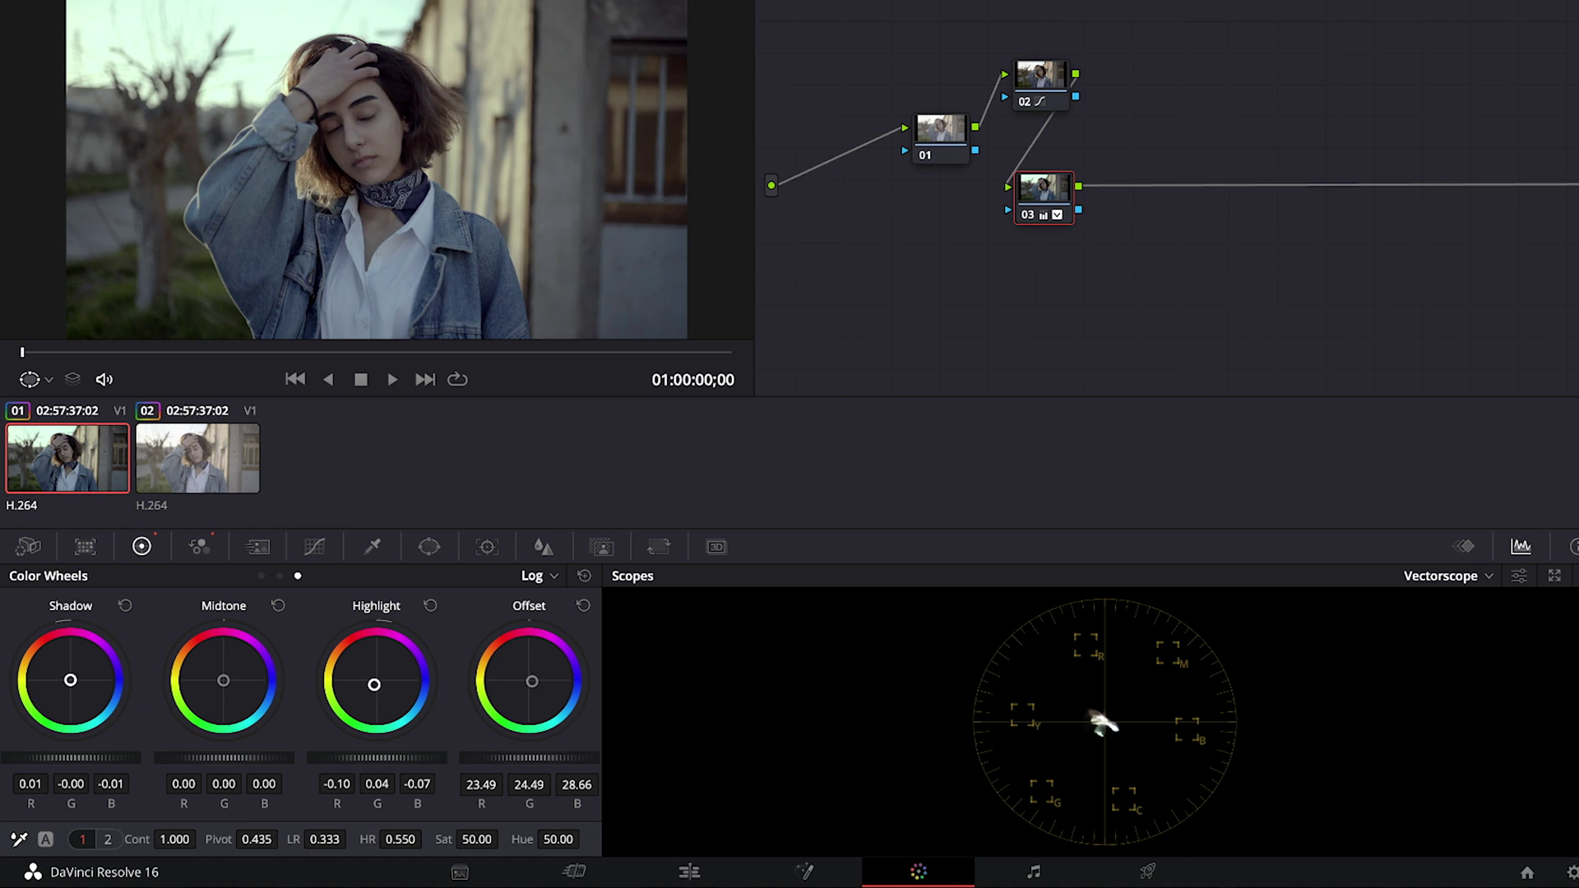
Compare the grade at frame 01:00:11;47, then add serial node 04 after node 03
{"action": "key", "text": "shift+d"}
{"action": "key", "text": "shift+d"}
{"action": "key", "text": "shift+d"}
{"action": "key", "text": "shift+d"}
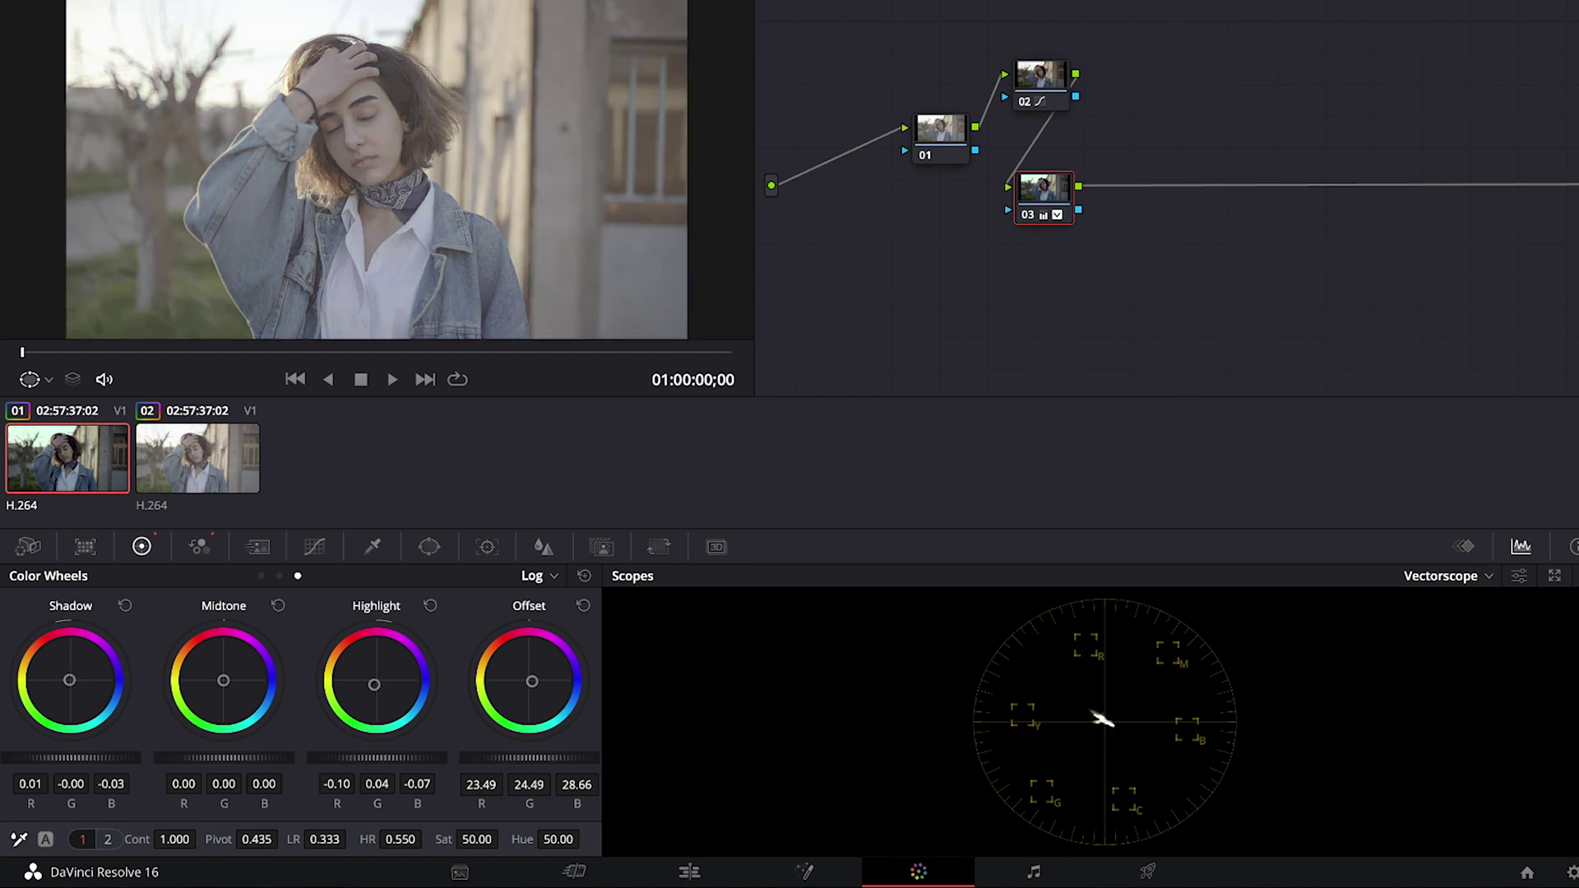
{"action": "left_click", "coordinate": [700, 362]}
{"action": "left_click_drag", "start_coordinate": [700, 362], "coordinate": [553, 354]}
{"action": "left_click_drag", "start_coordinate": [1056, 202], "coordinate": [1153, 102]}
{"action": "key", "text": "alt+s"}
Give node 04 a circle window shrunk to about 37.48 and placed over the woman's face
{"action": "left_click", "coordinate": [428, 546]}
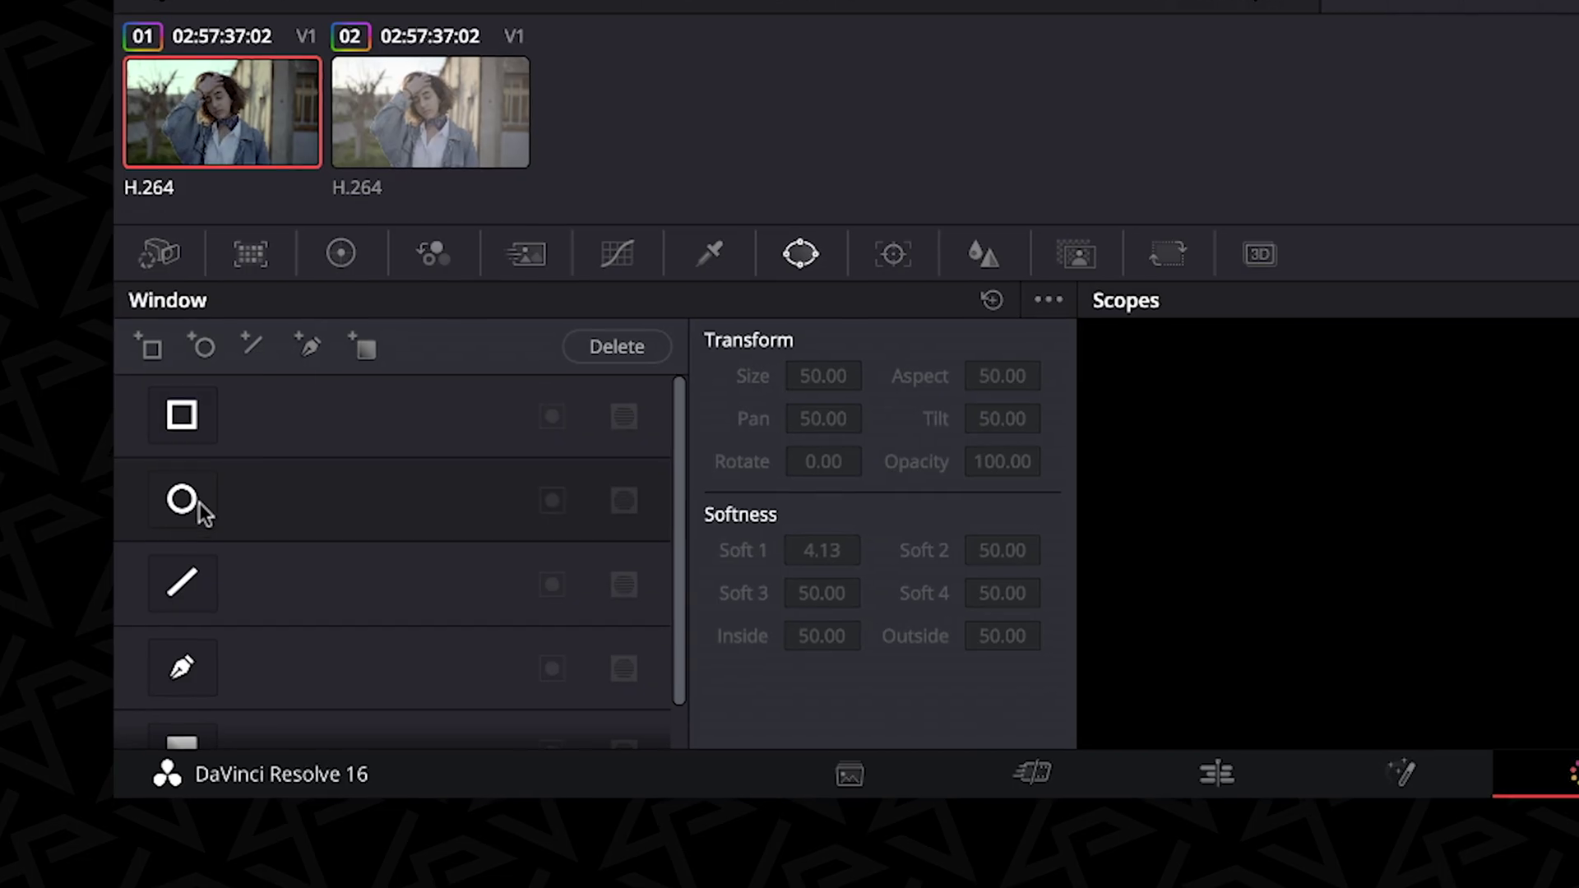
{"action": "left_click", "coordinate": [47, 699]}
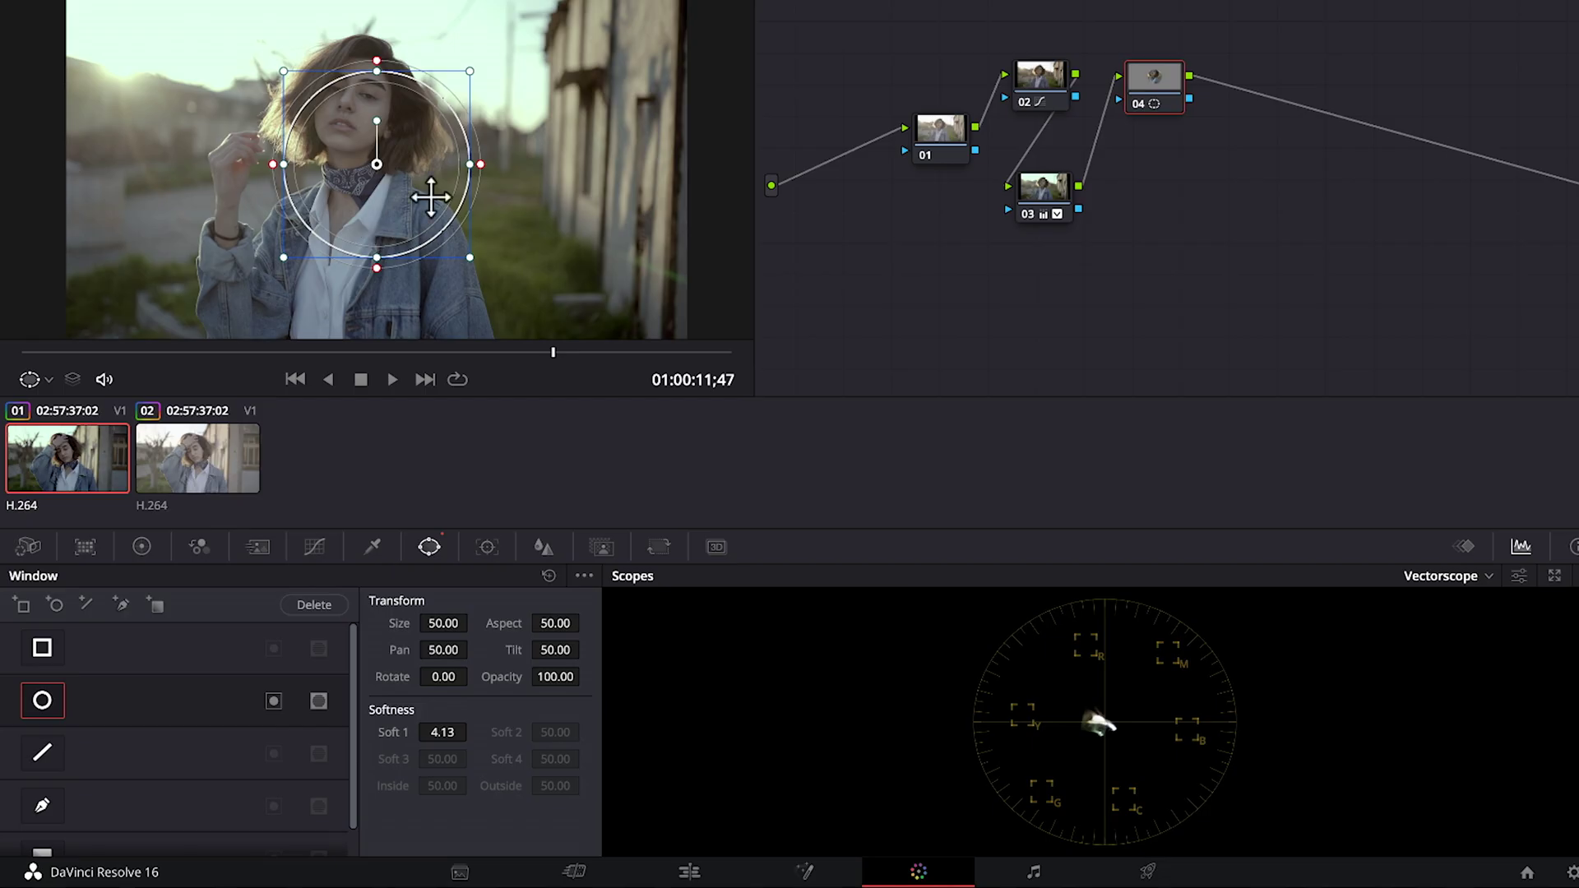
{"action": "left_click_drag", "start_coordinate": [444, 219], "coordinate": [408, 129]}
{"action": "left_click_drag", "start_coordinate": [356, 13], "coordinate": [384, 80]}
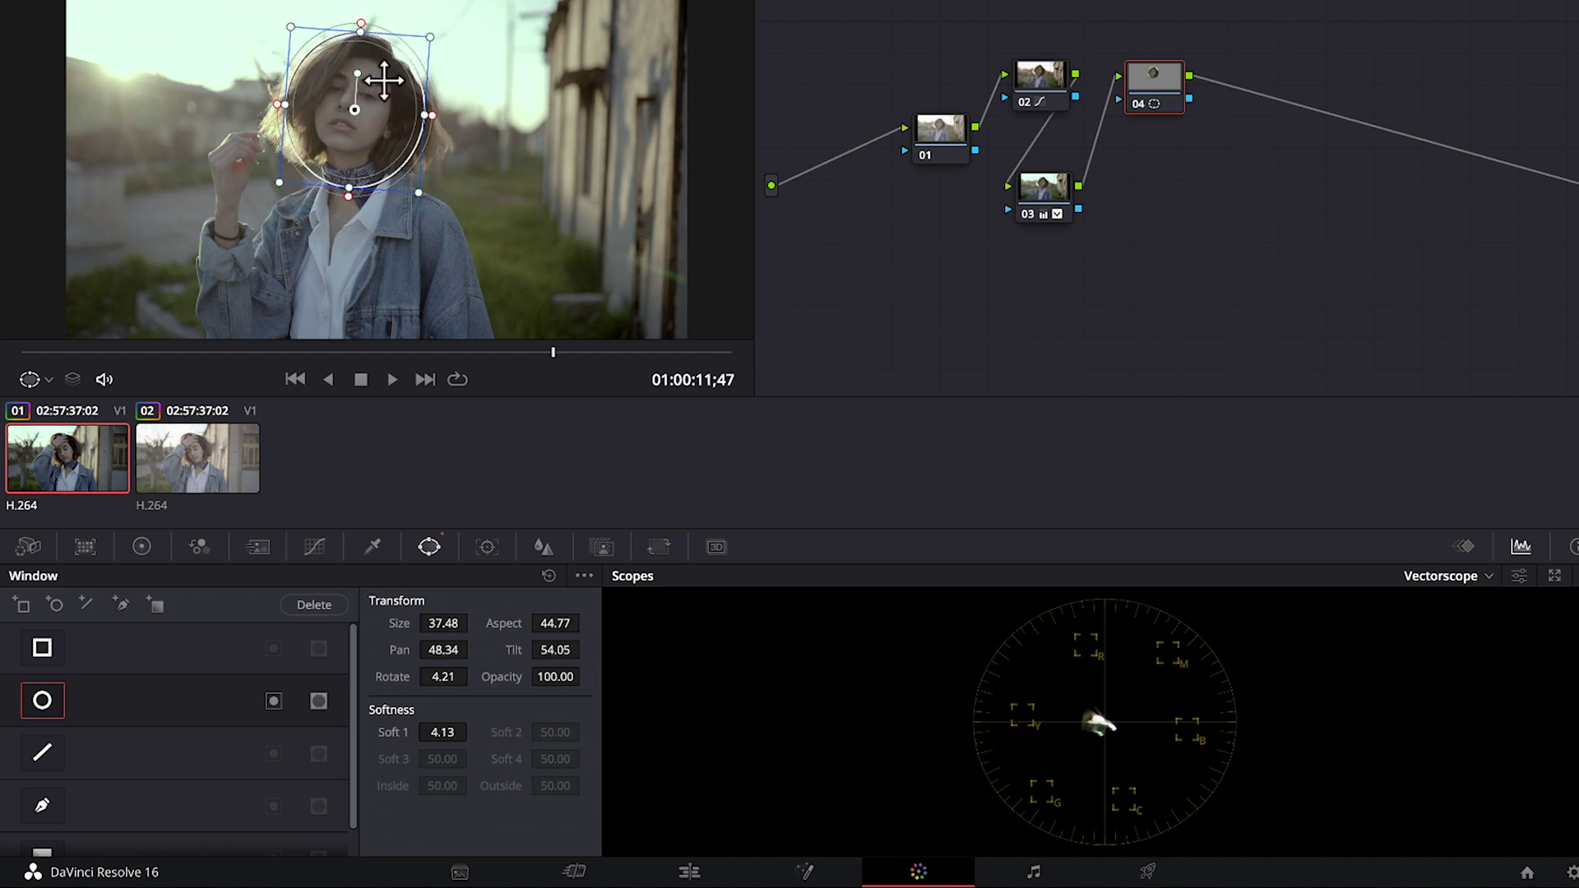
{"action": "left_click", "coordinate": [376, 548]}
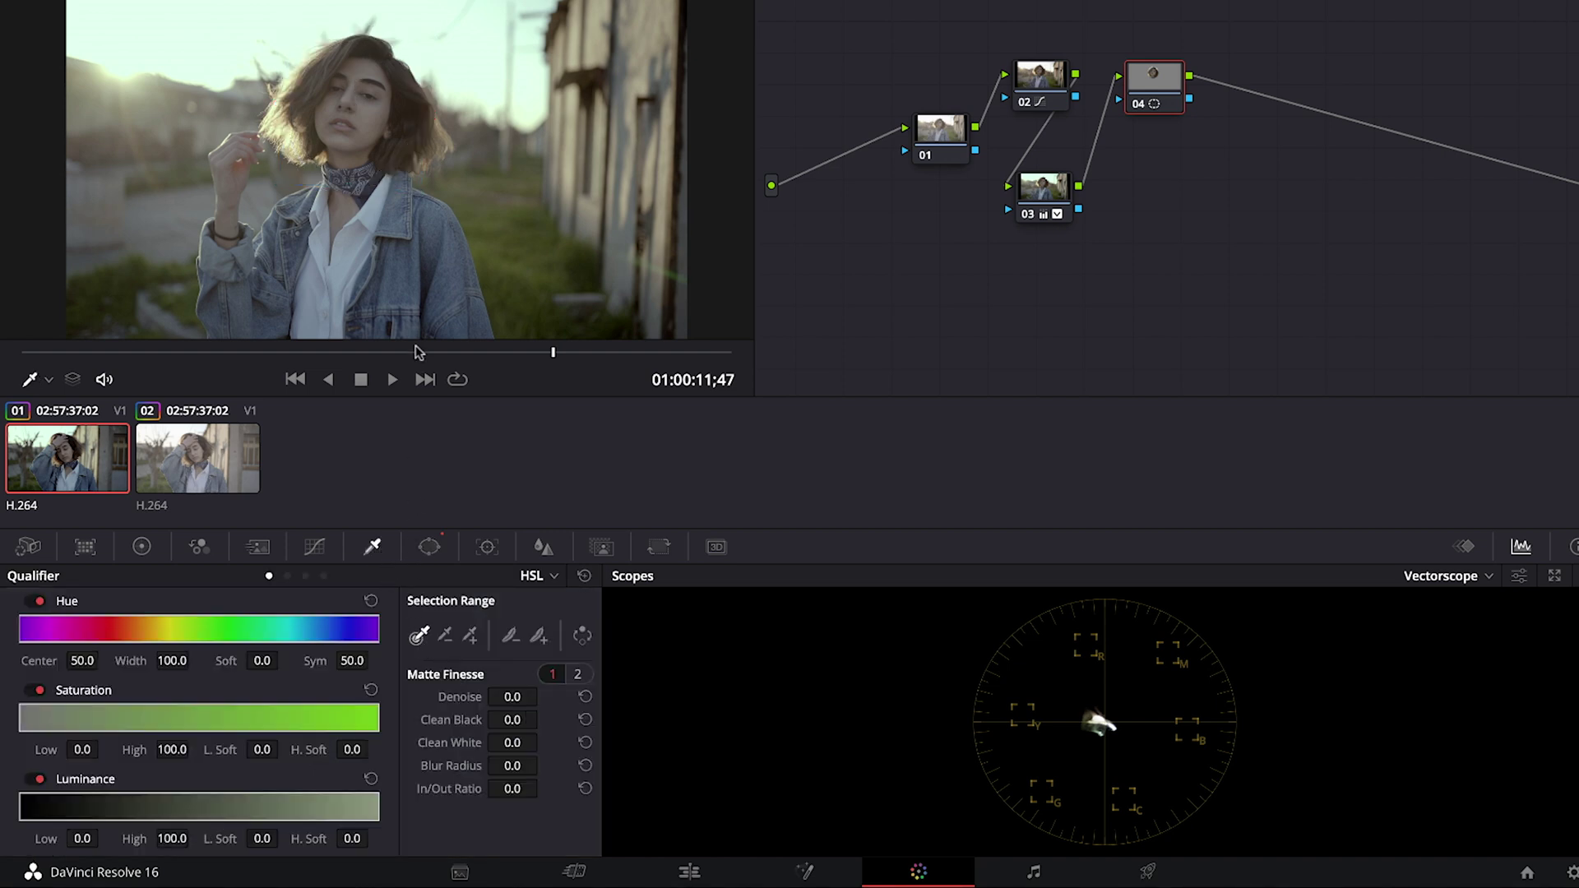
Sample the face's skin tone with the qualifier and reshape the circle window into an oval
{"action": "left_click", "coordinate": [371, 110]}
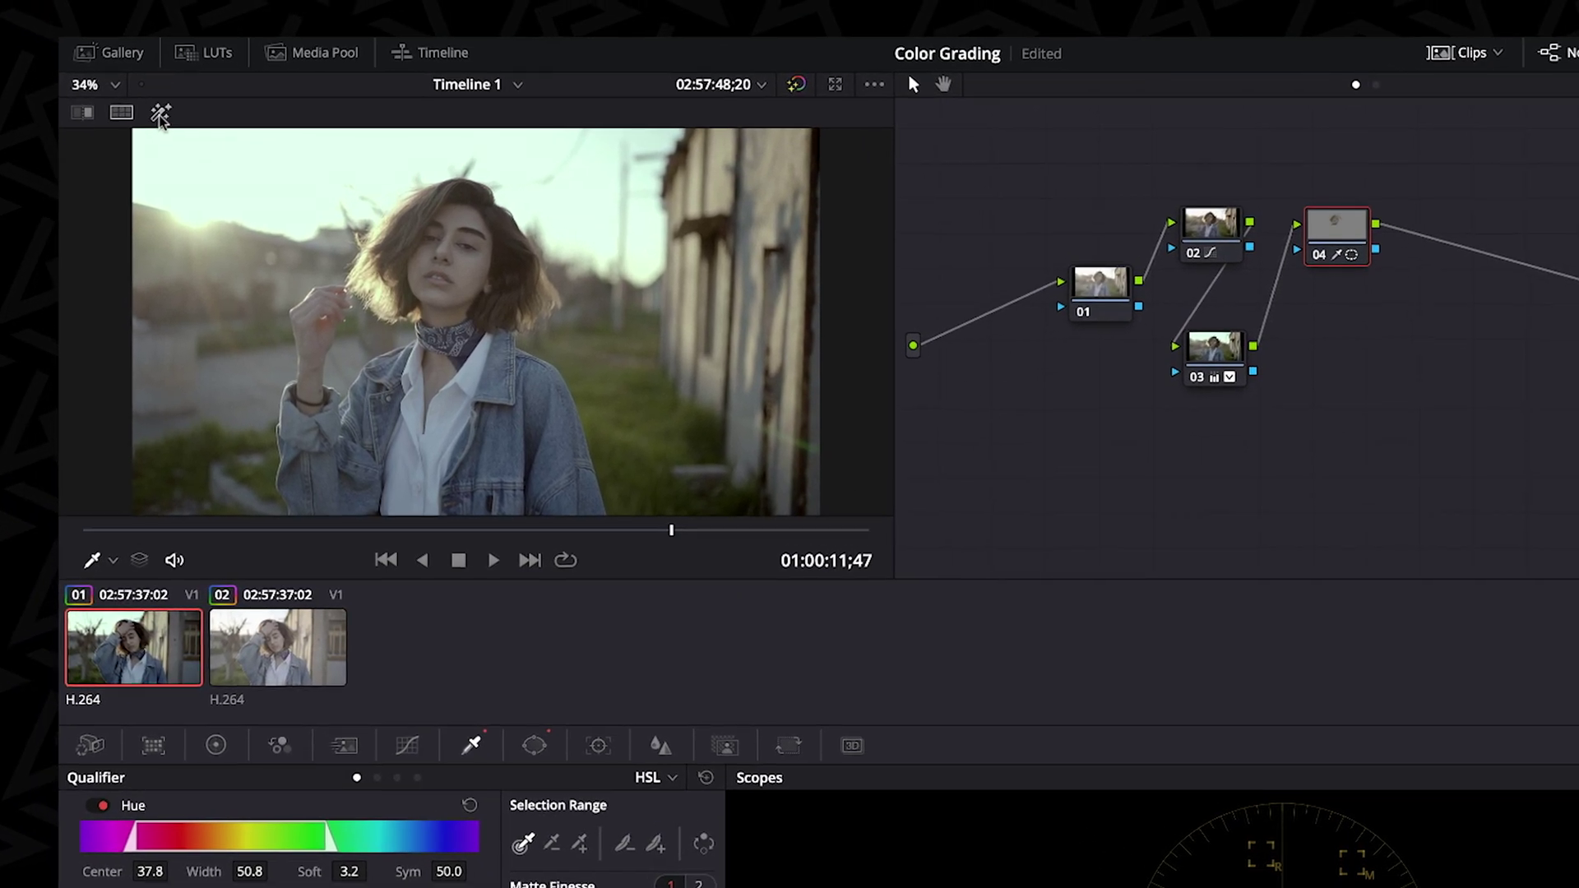
{"action": "left_click", "coordinate": [161, 115]}
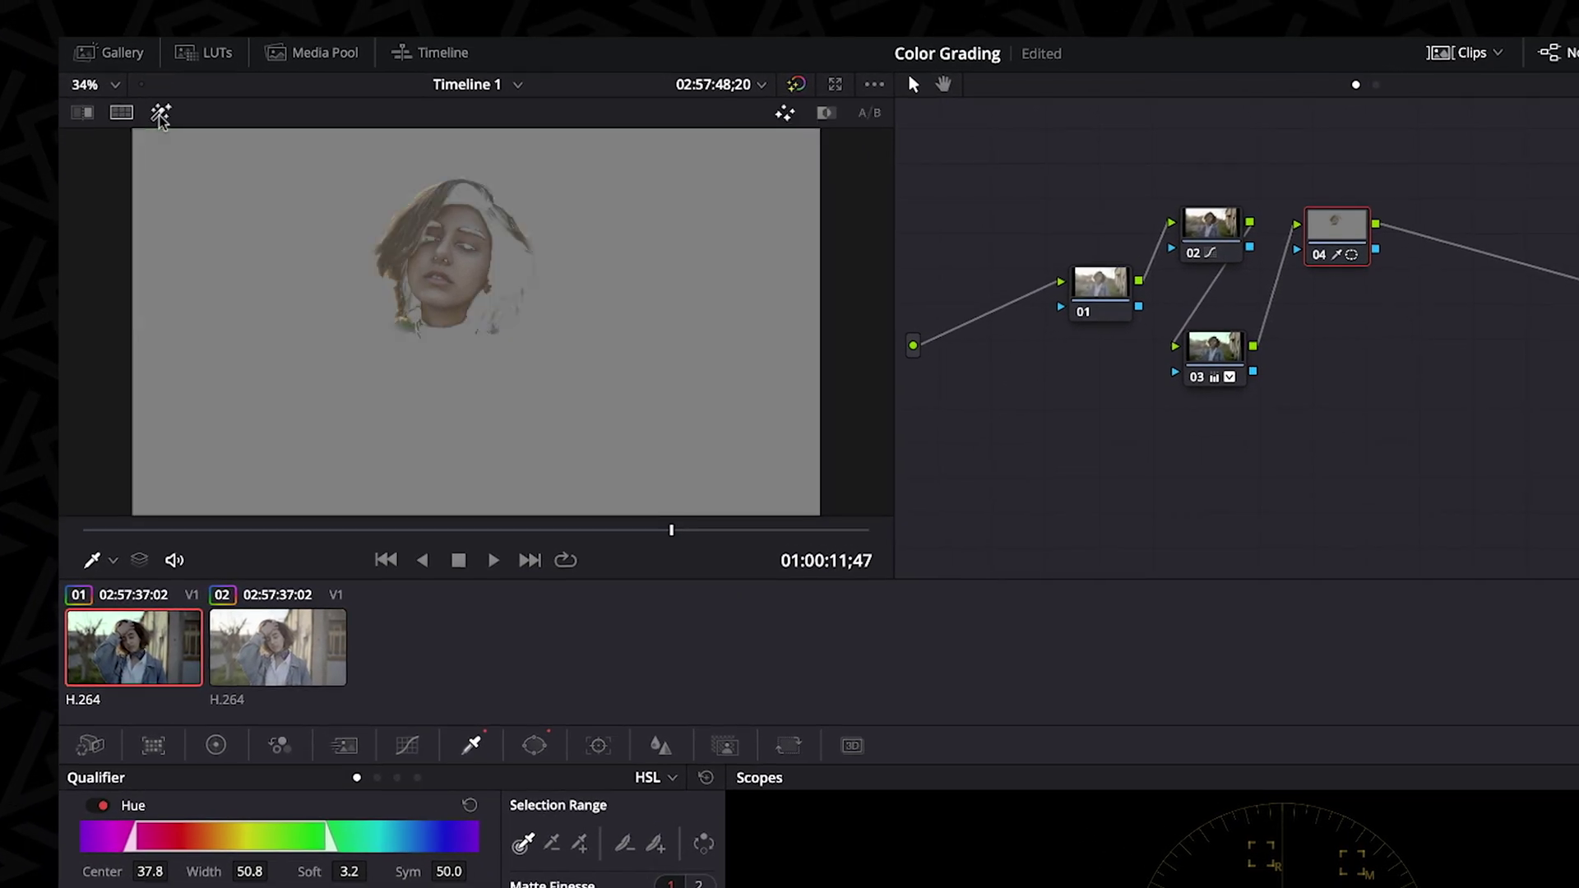
{"action": "left_click", "coordinate": [161, 115]}
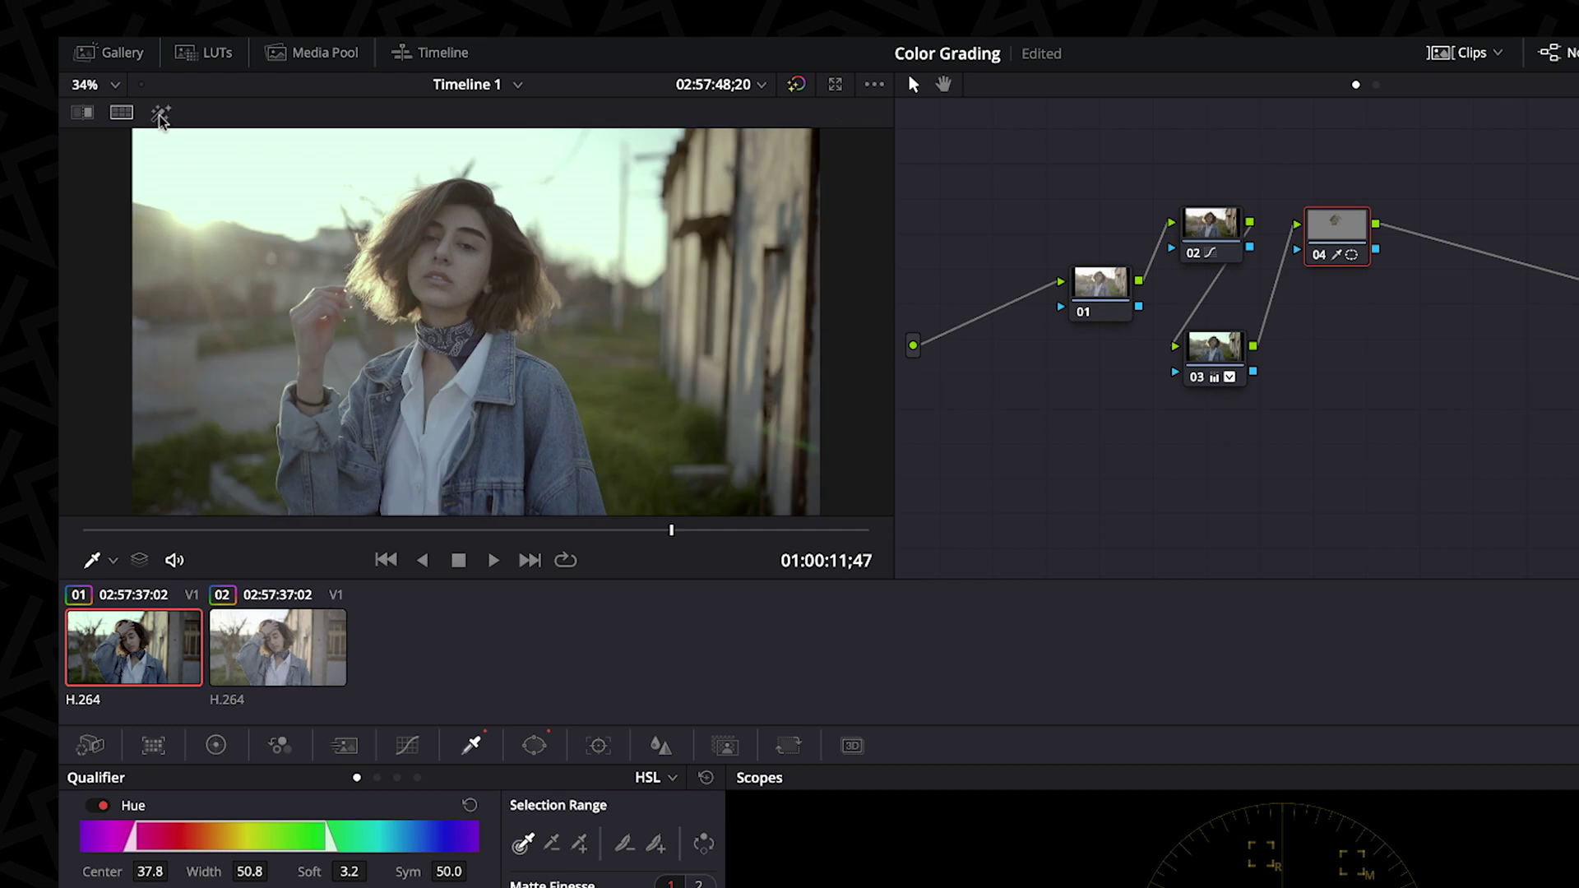
{"action": "left_click", "coordinate": [160, 115]}
{"action": "left_click", "coordinate": [458, 211]}
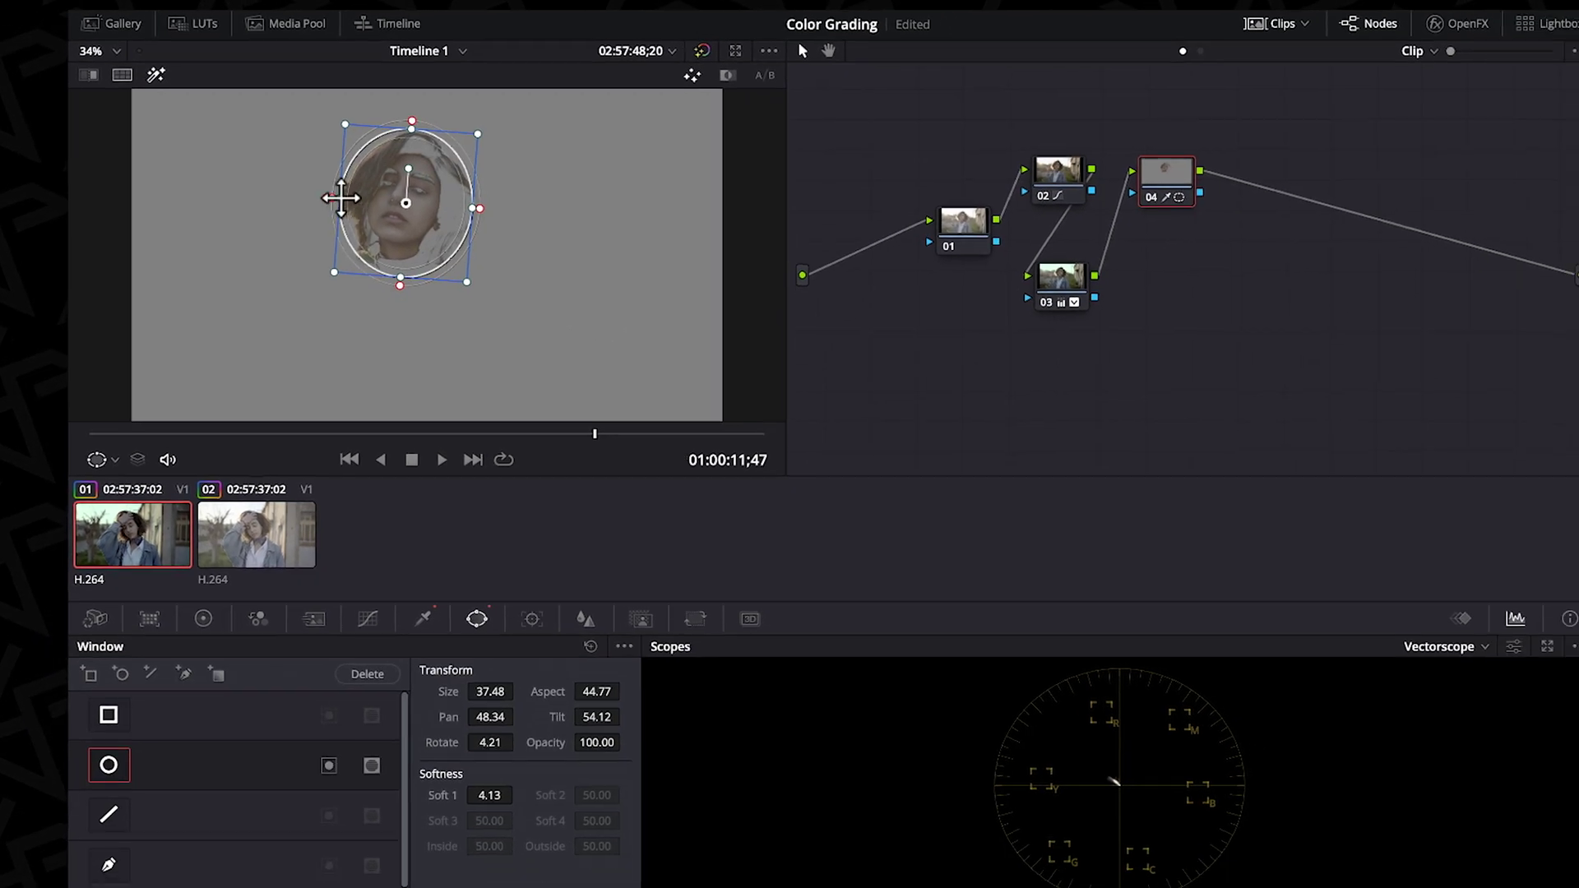
{"action": "mouse_move", "coordinate": [383, 255]}
{"action": "left_mouse_down"}
{"action": "mouse_move", "coordinate": [419, 291]}
{"action": "mouse_move", "coordinate": [390, 276]}
{"action": "left_mouse_up"}
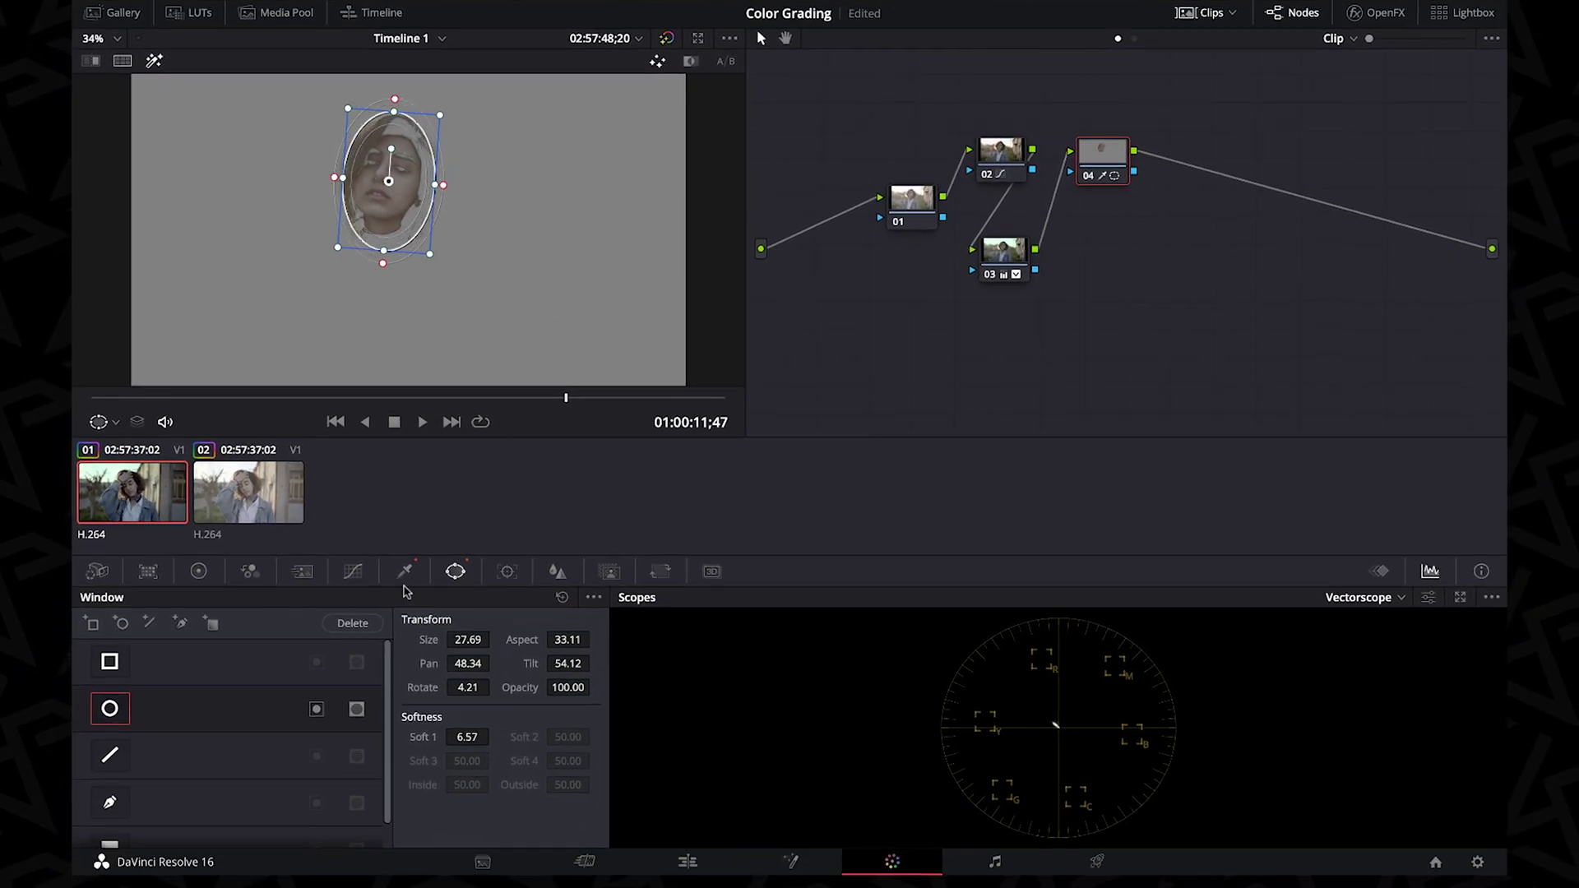
Re-sample the face and set Denoise 11.5, Clean Black 24.0 and Blur Radius 60.2
{"action": "left_click", "coordinate": [405, 571]}
{"action": "left_click", "coordinate": [405, 179]}
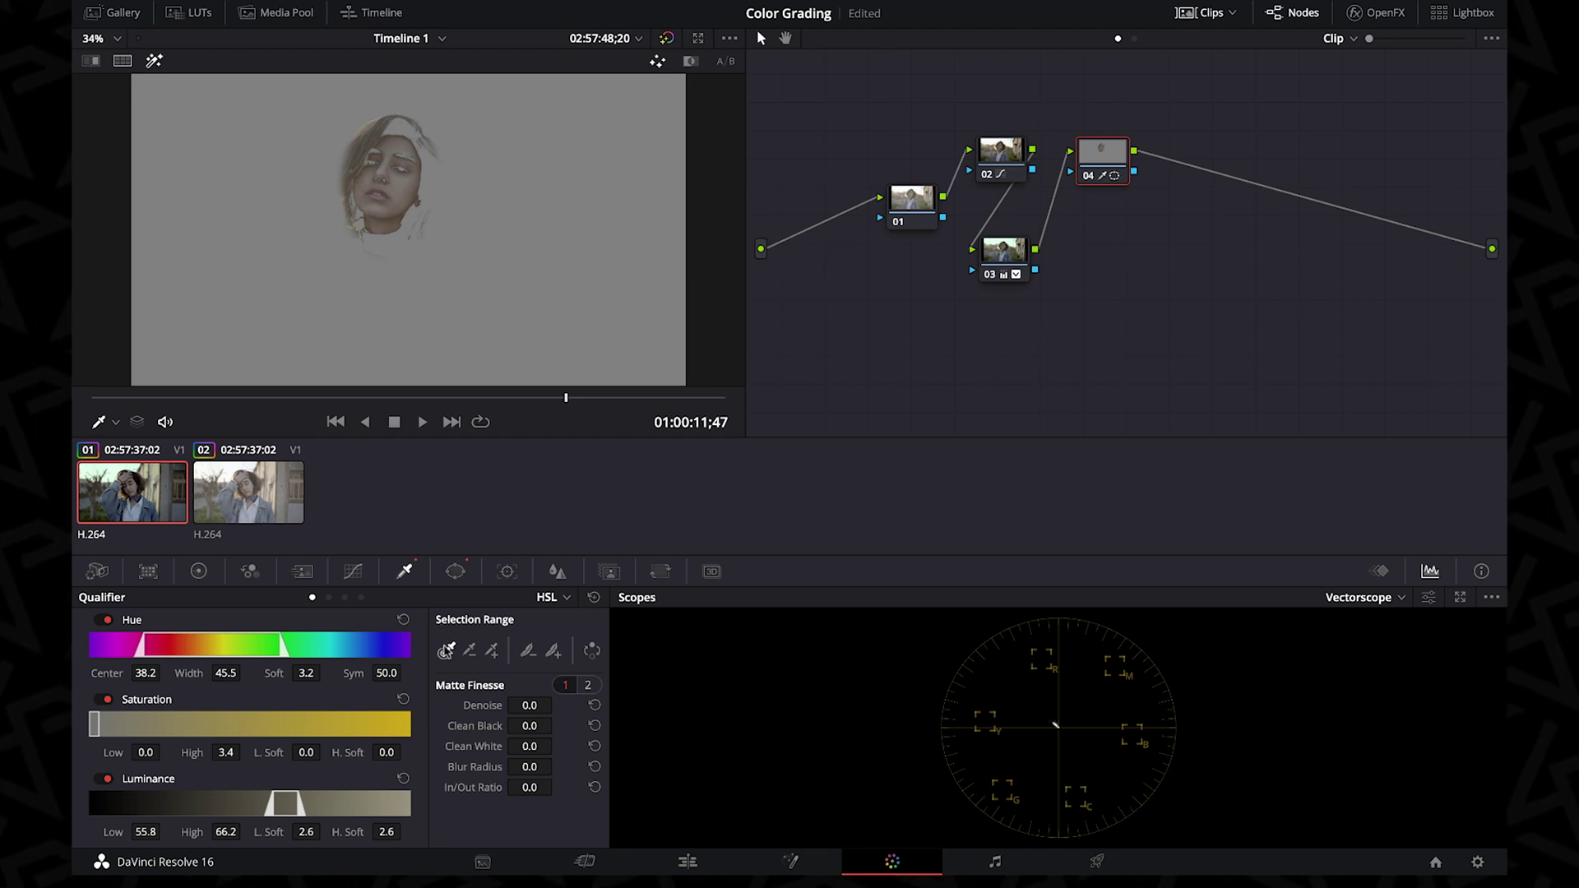
{"action": "left_click_drag", "start_coordinate": [407, 187], "coordinate": [407, 176]}
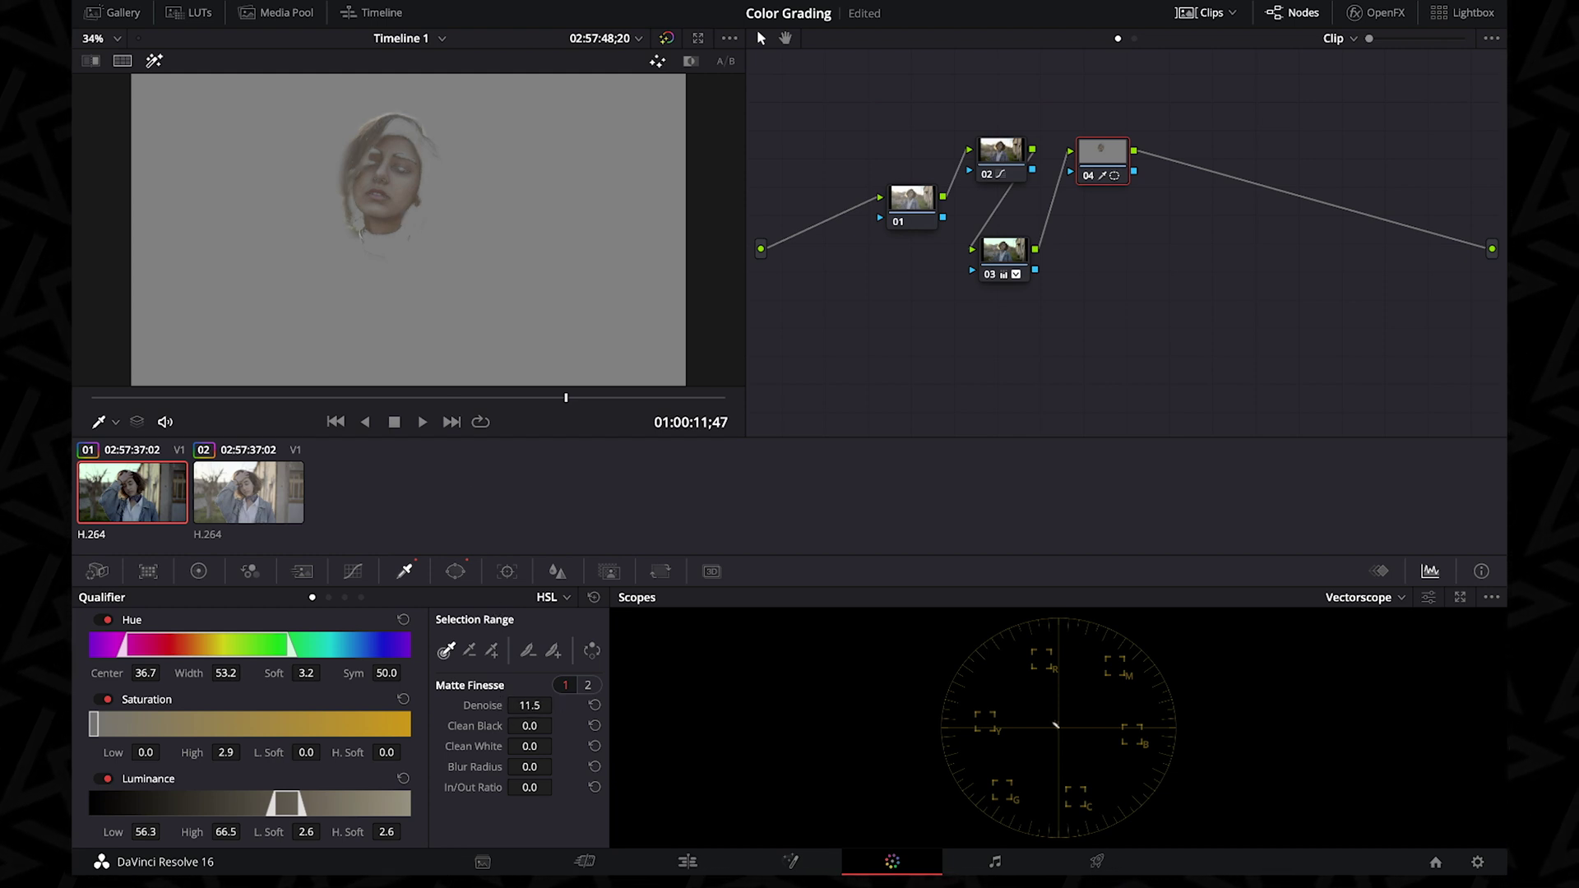
{"action": "left_click_drag", "start_coordinate": [530, 726], "coordinate": [558, 725]}
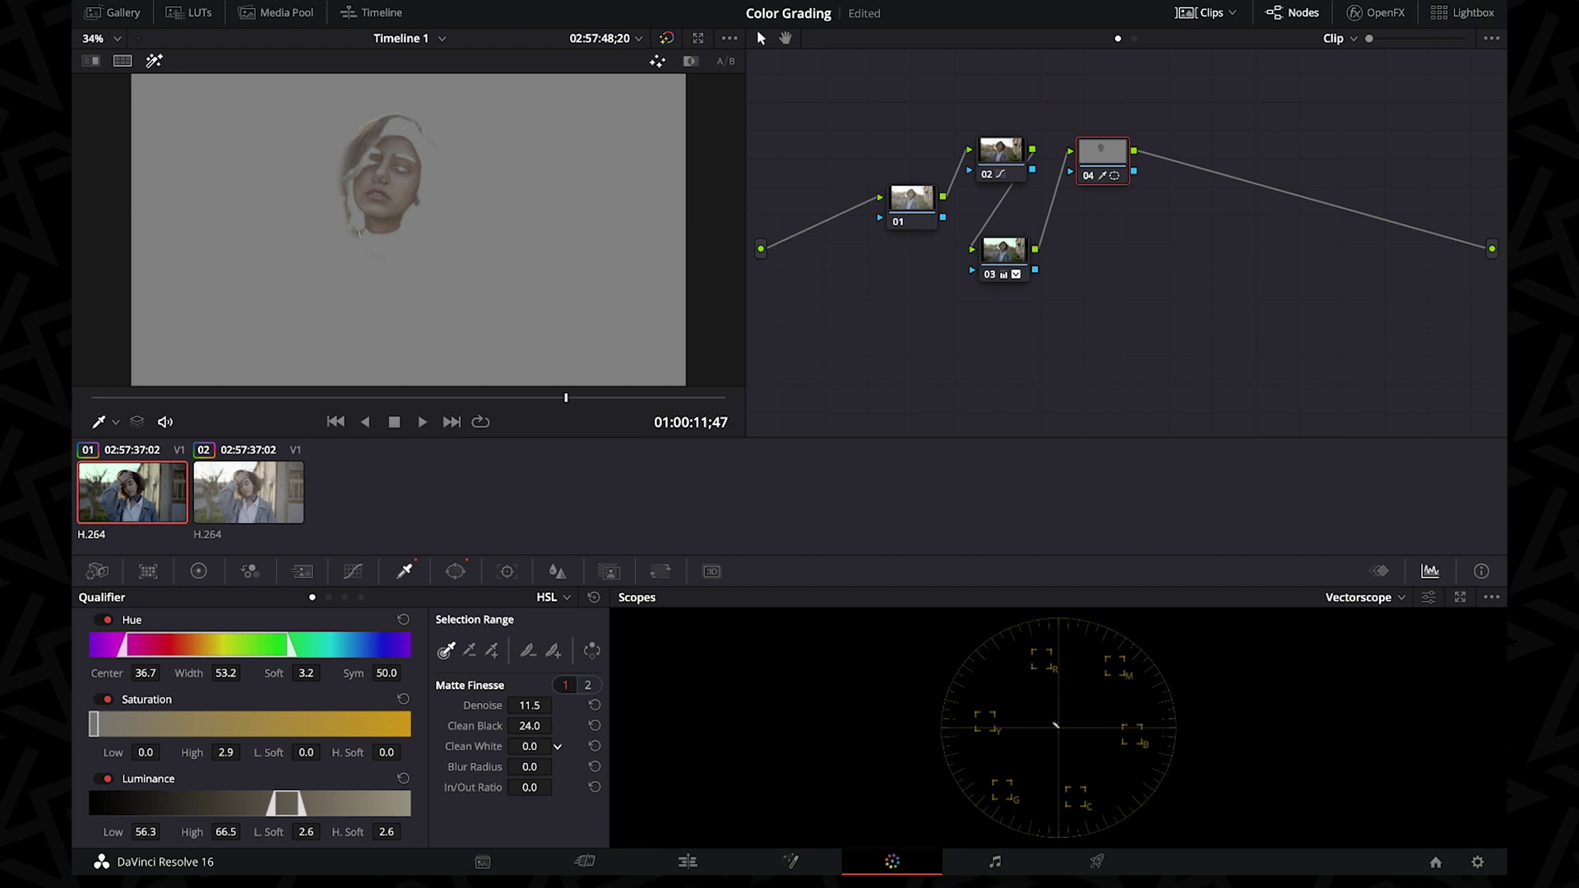
{"action": "left_click_drag", "start_coordinate": [530, 767], "coordinate": [558, 787]}
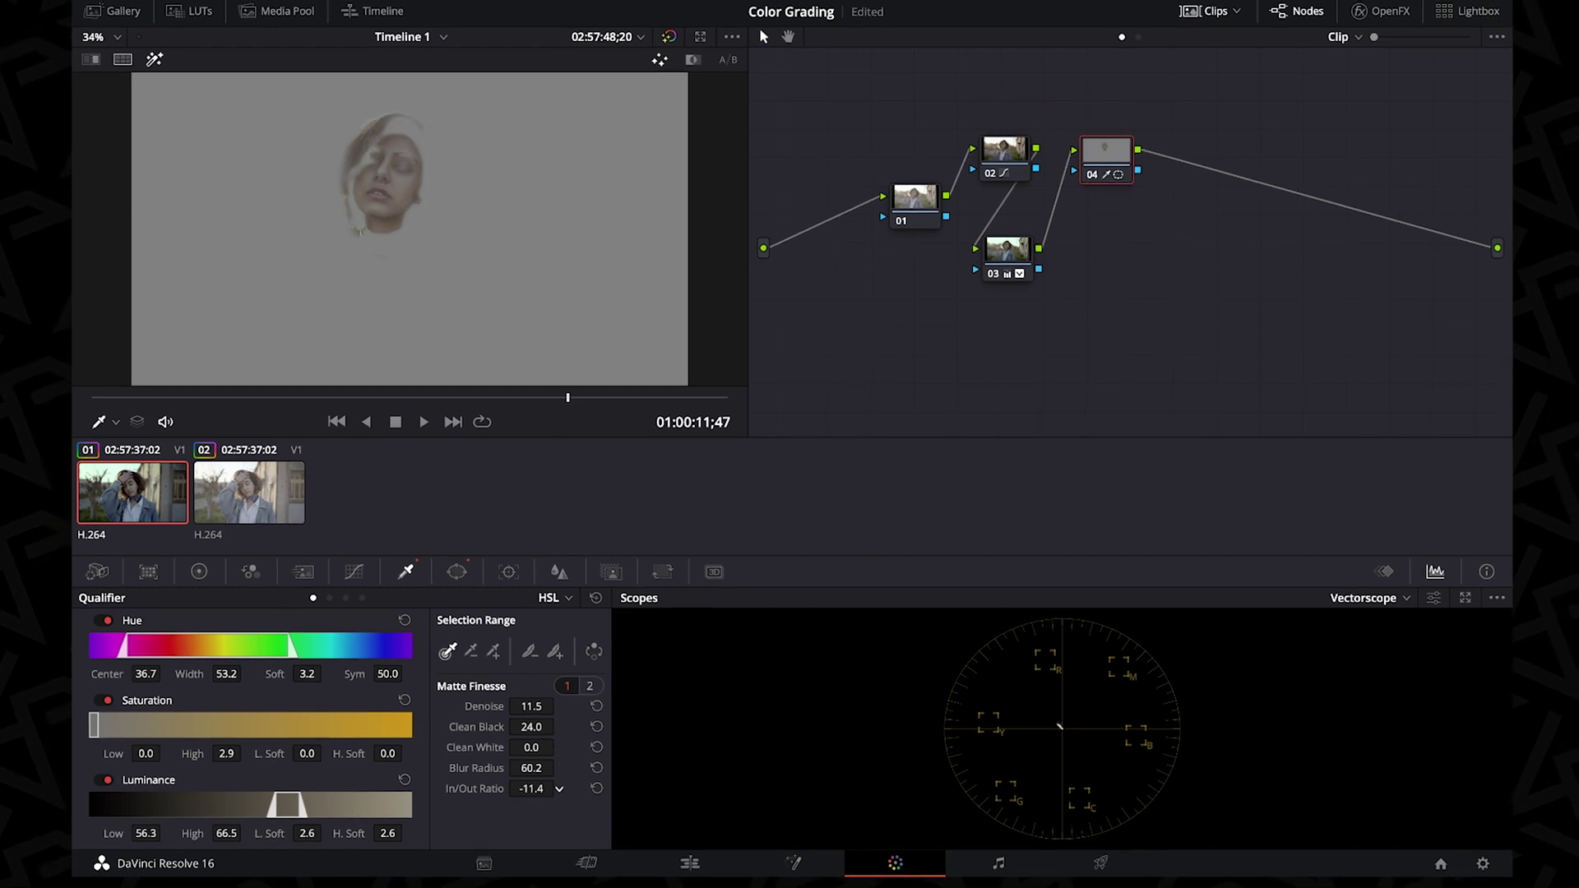
{"action": "left_click", "coordinate": [353, 572]}
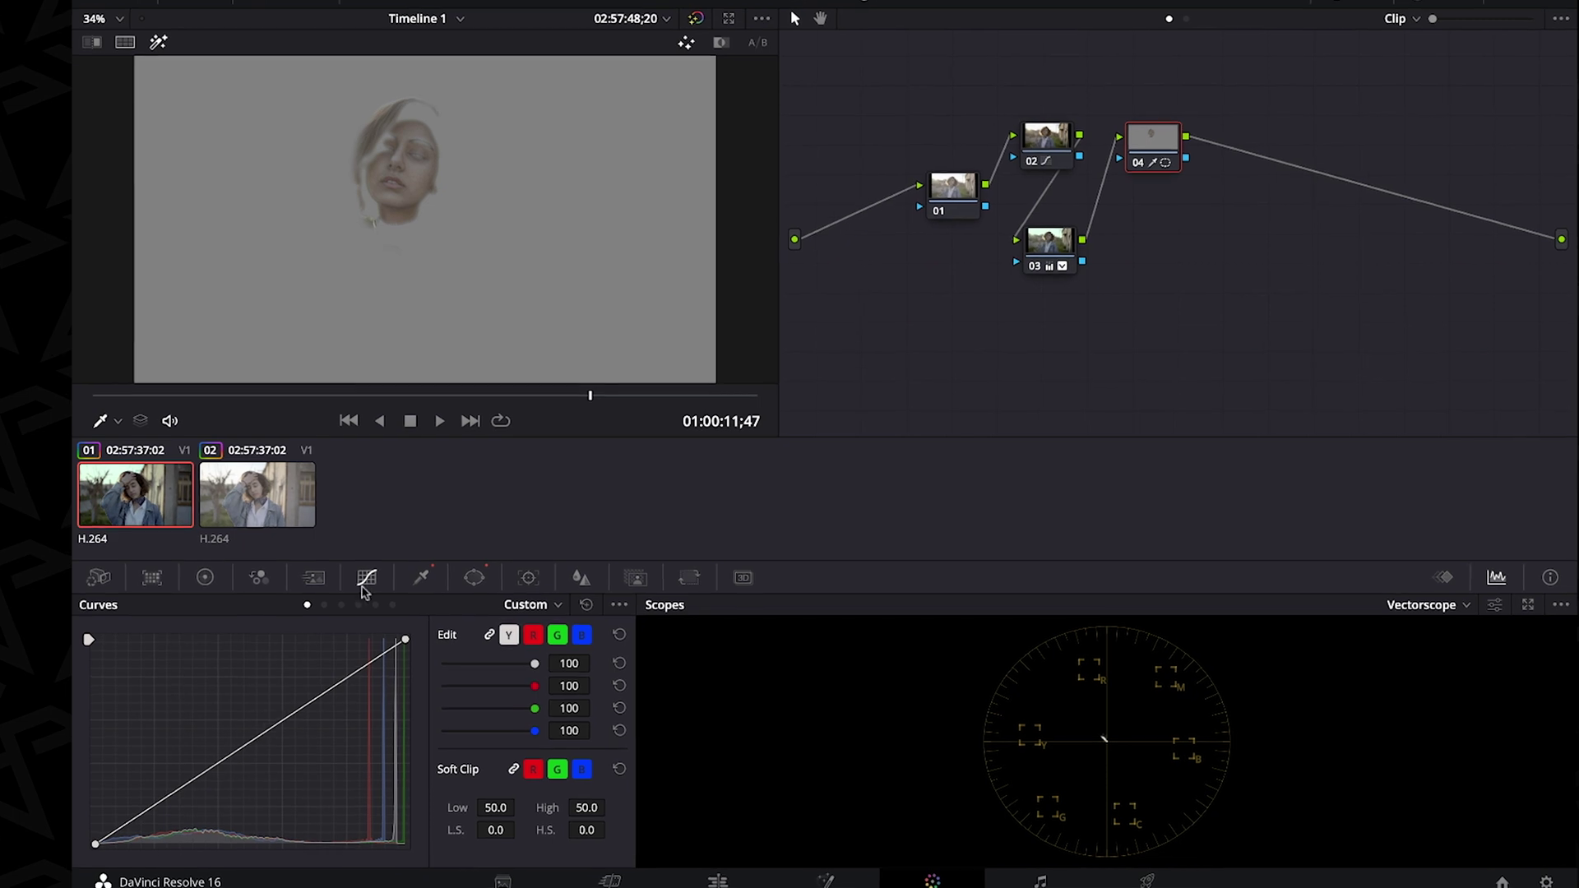
Add a midpoint to node 04's luma curve and lift it slightly to brighten the face
{"action": "left_click", "coordinate": [250, 748]}
{"action": "left_click_drag", "start_coordinate": [257, 754], "coordinate": [259, 754]}
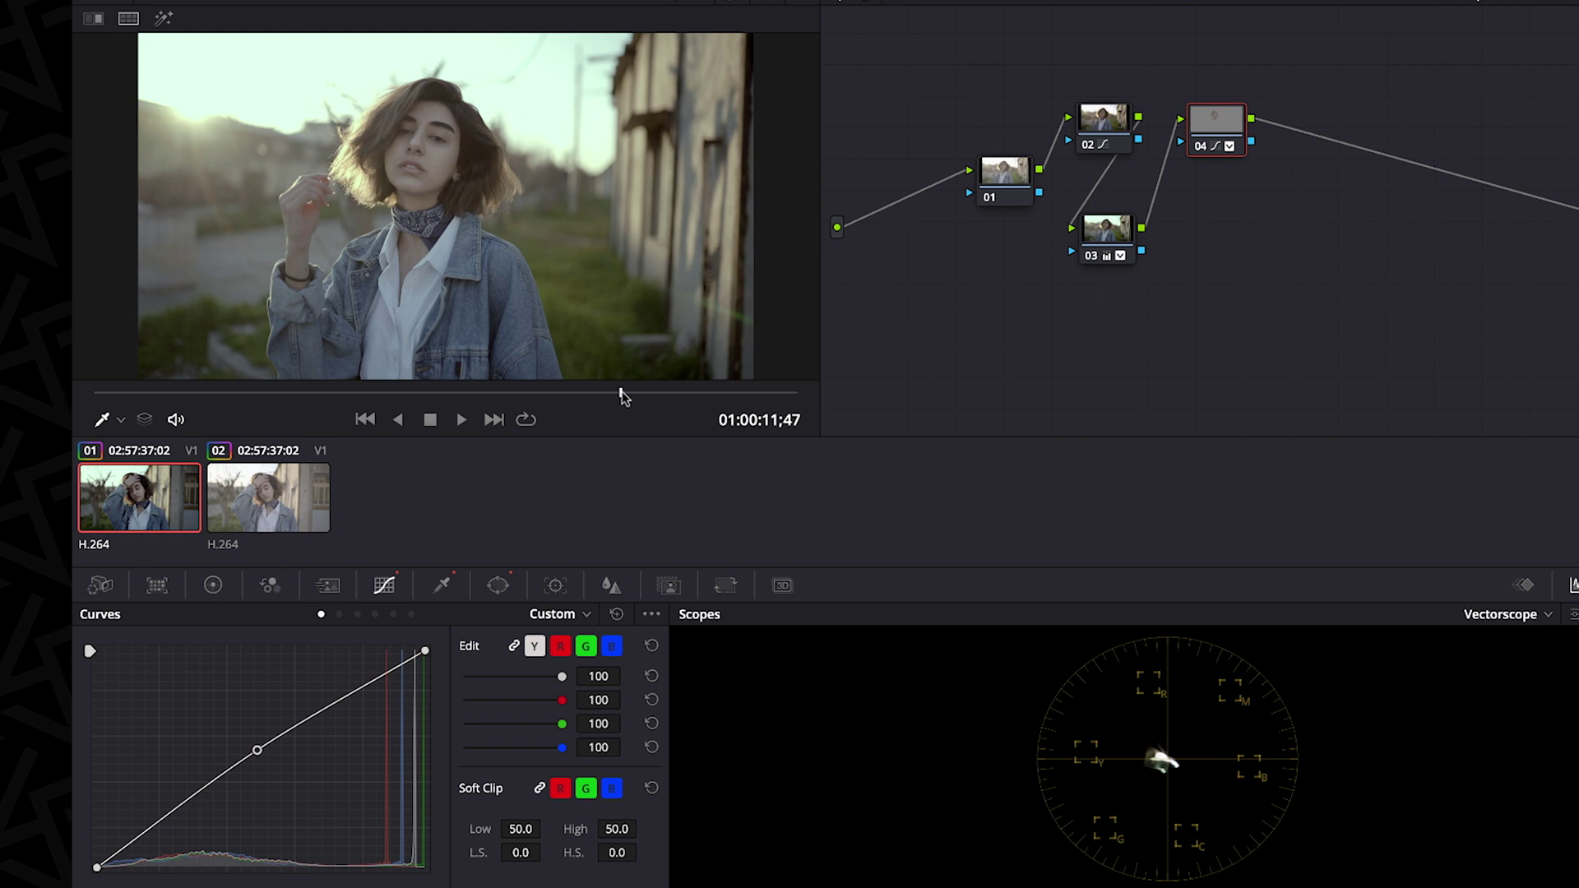
Rotate the face oval to match the head's tilt and track it backwards through the clip
{"action": "left_click_drag", "start_coordinate": [623, 398], "coordinate": [833, 392]}
{"action": "left_click", "coordinate": [498, 585]}
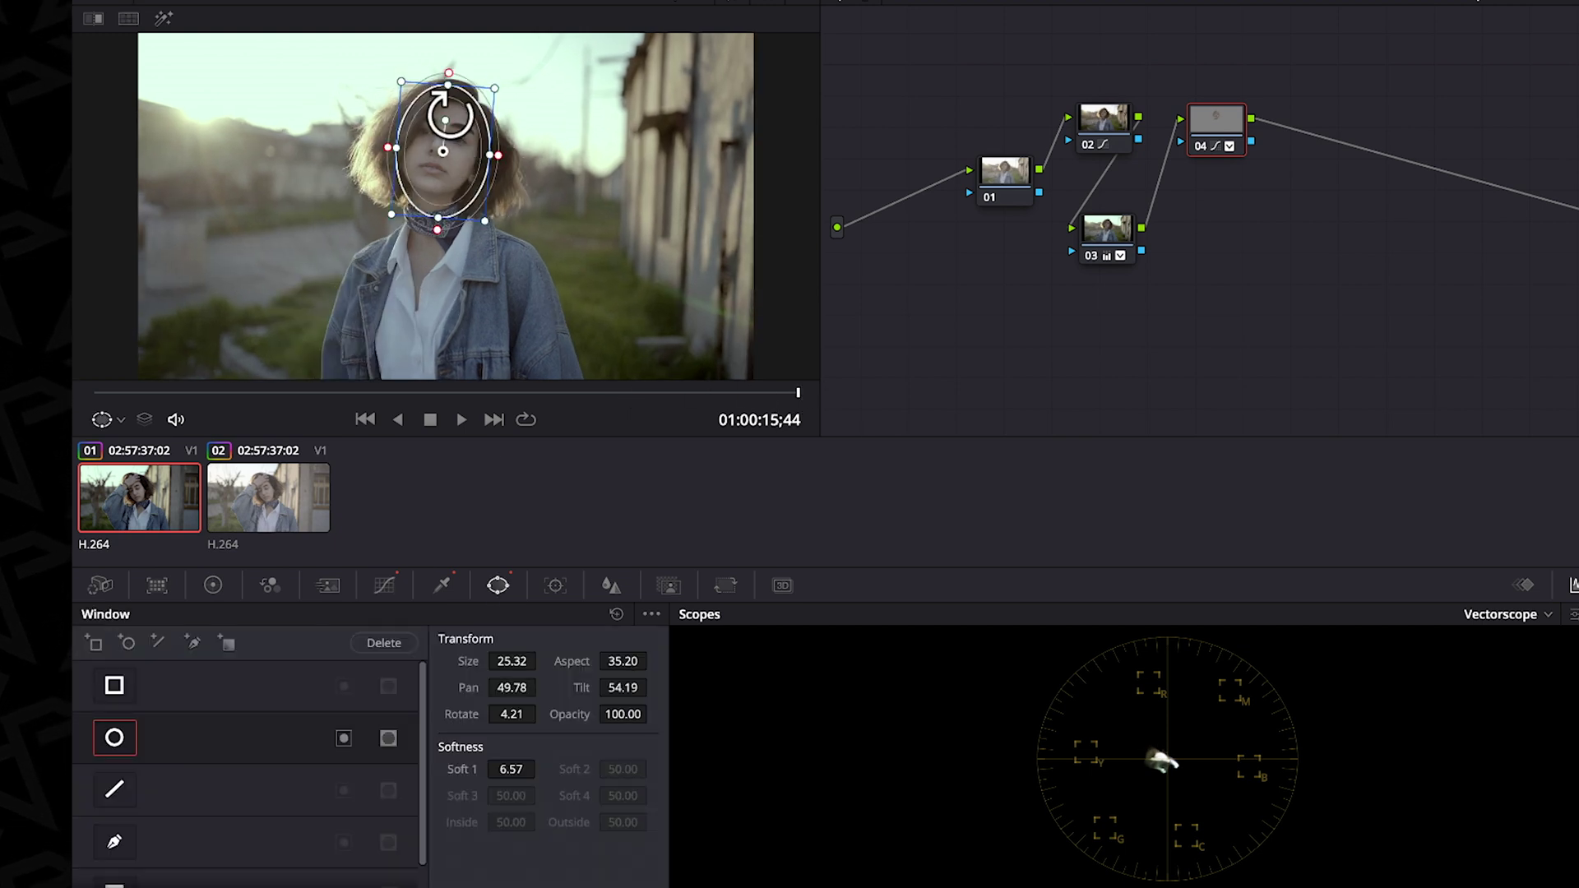
{"action": "left_click_drag", "start_coordinate": [452, 112], "coordinate": [451, 115]}
{"action": "left_click", "coordinate": [555, 585]}
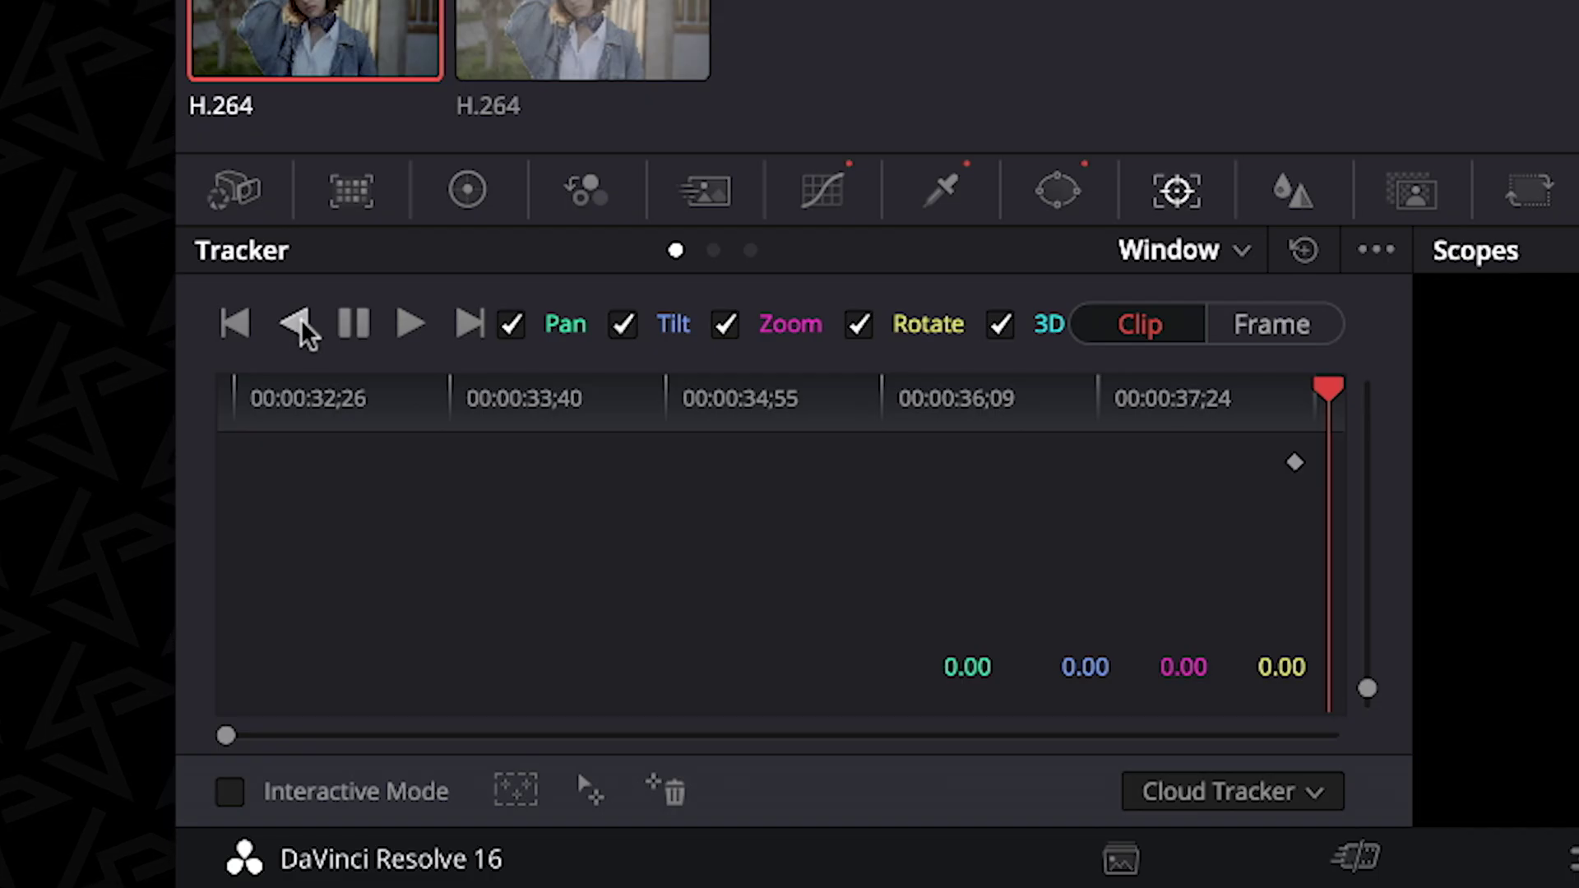
{"action": "left_click", "coordinate": [298, 323]}
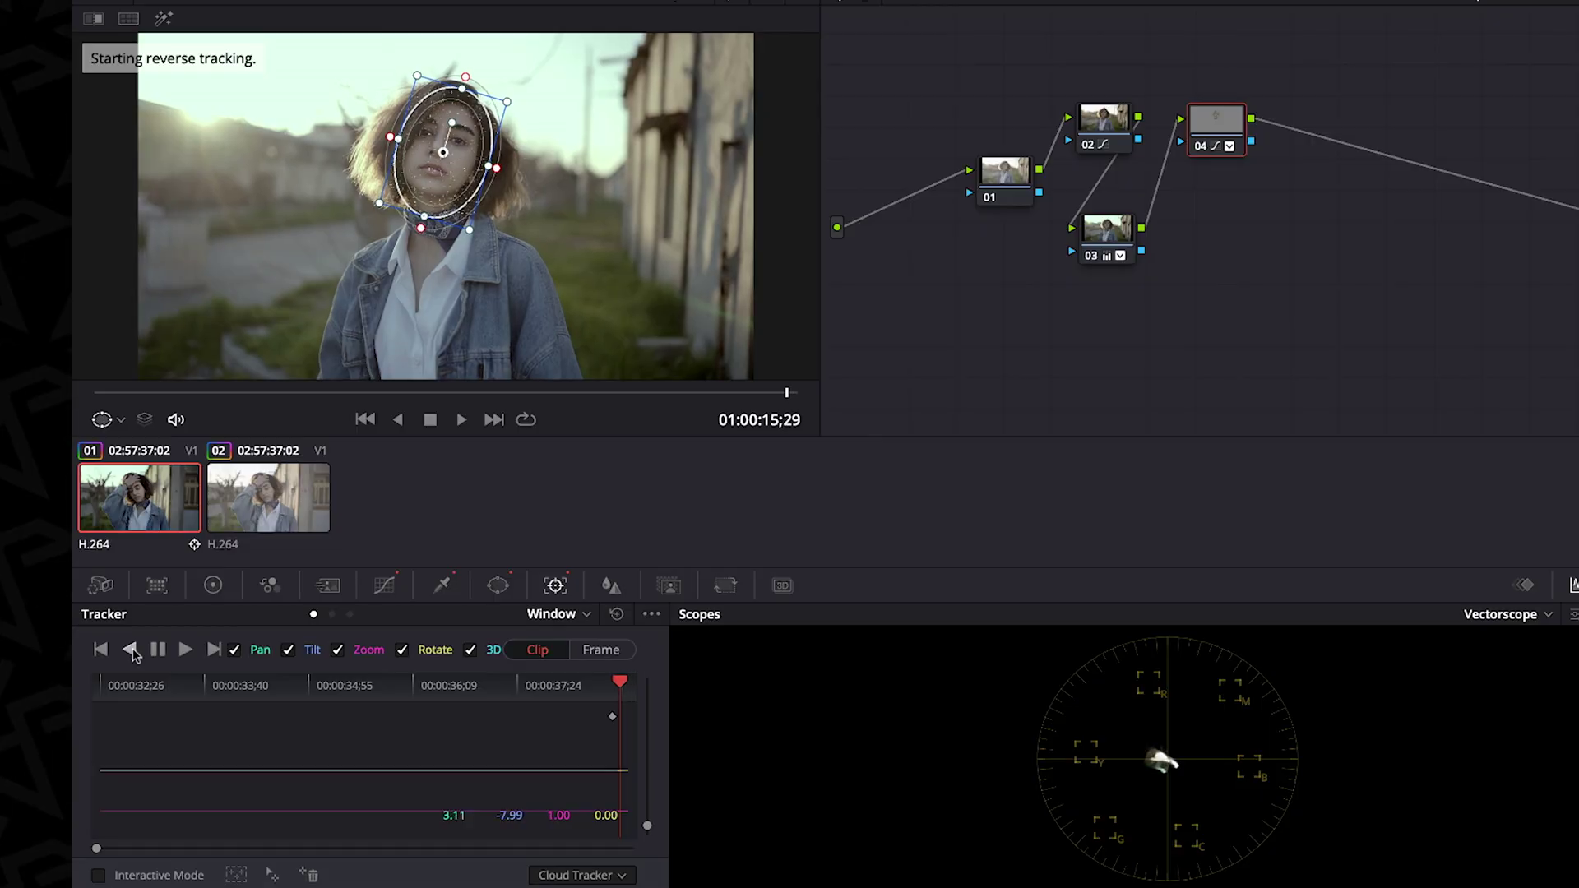
Check the tracked face matte in greyed highlight preview, then return to the full picture
{"action": "left_click", "coordinate": [163, 18]}
{"action": "left_click", "coordinate": [163, 18]}
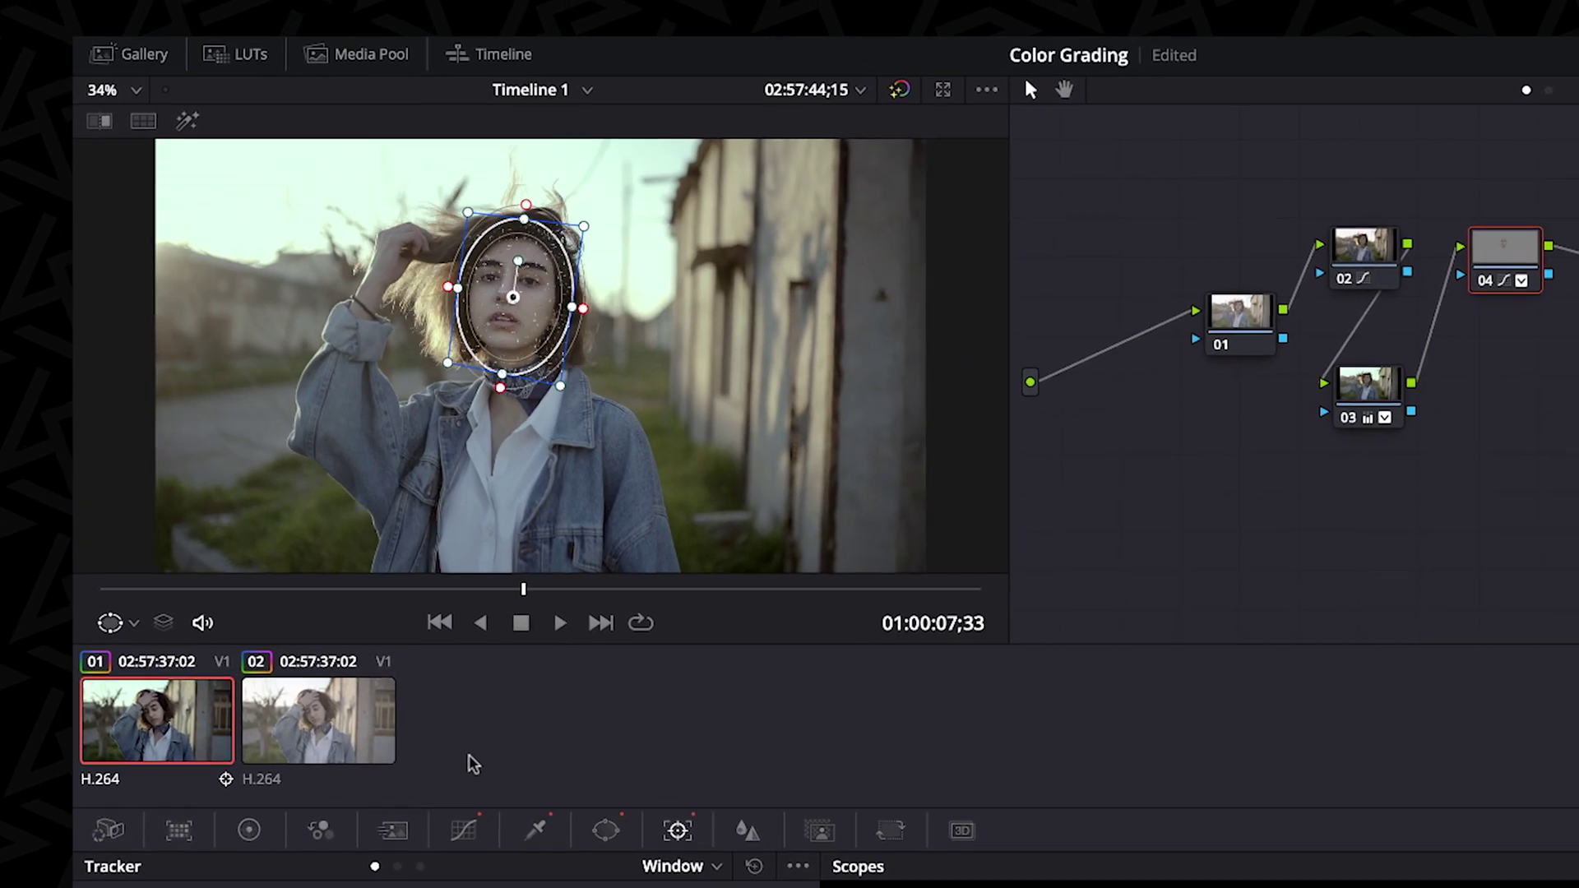
{"action": "left_click", "coordinate": [536, 830]}
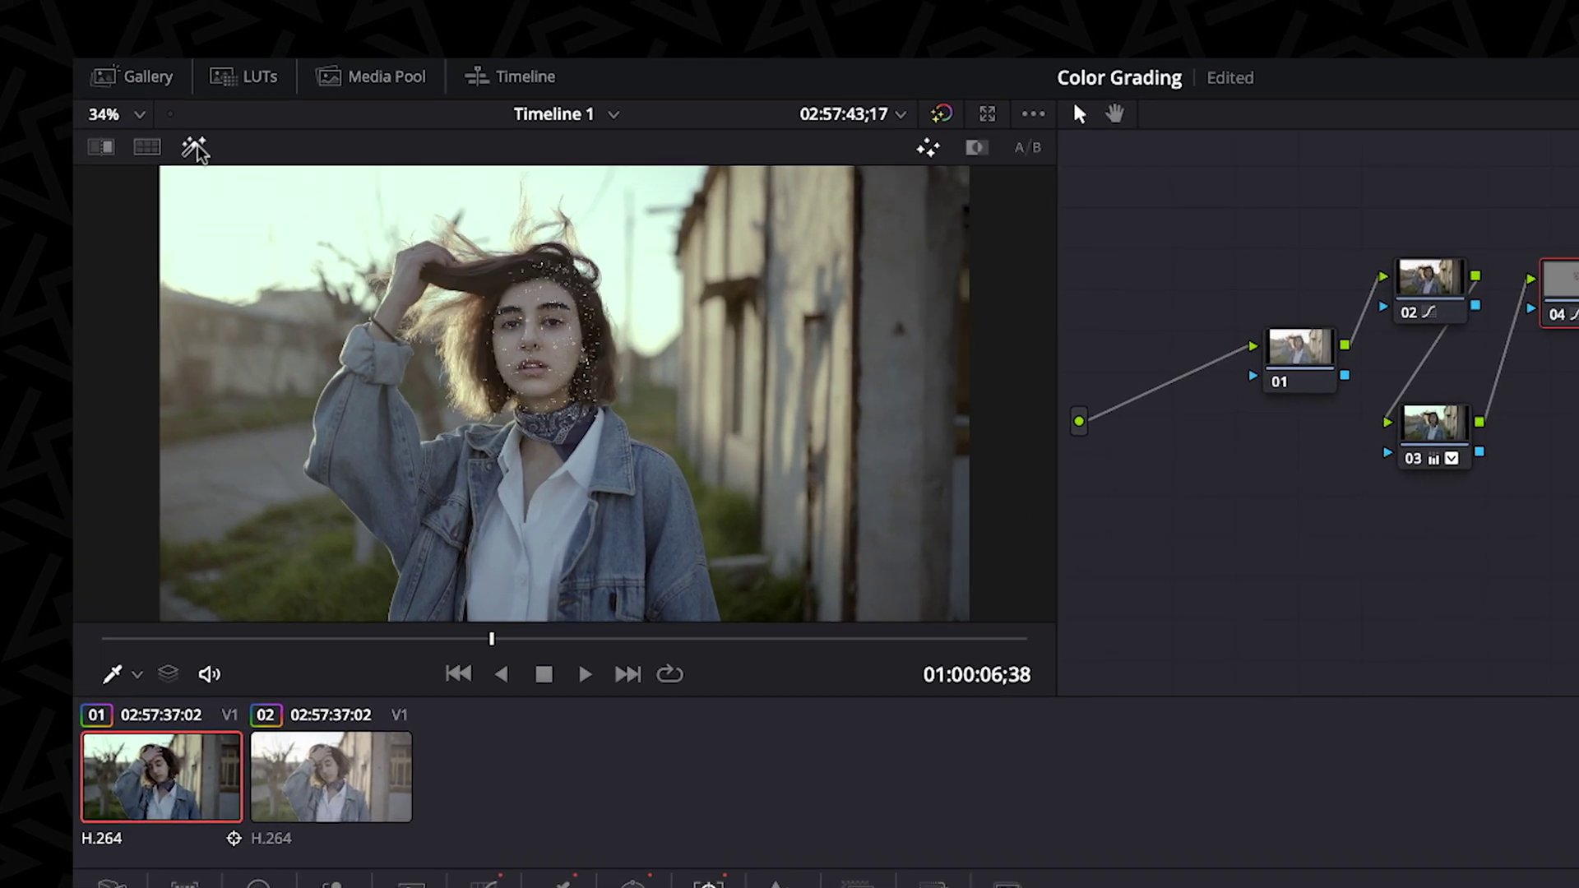
{"action": "left_click", "coordinate": [188, 121]}
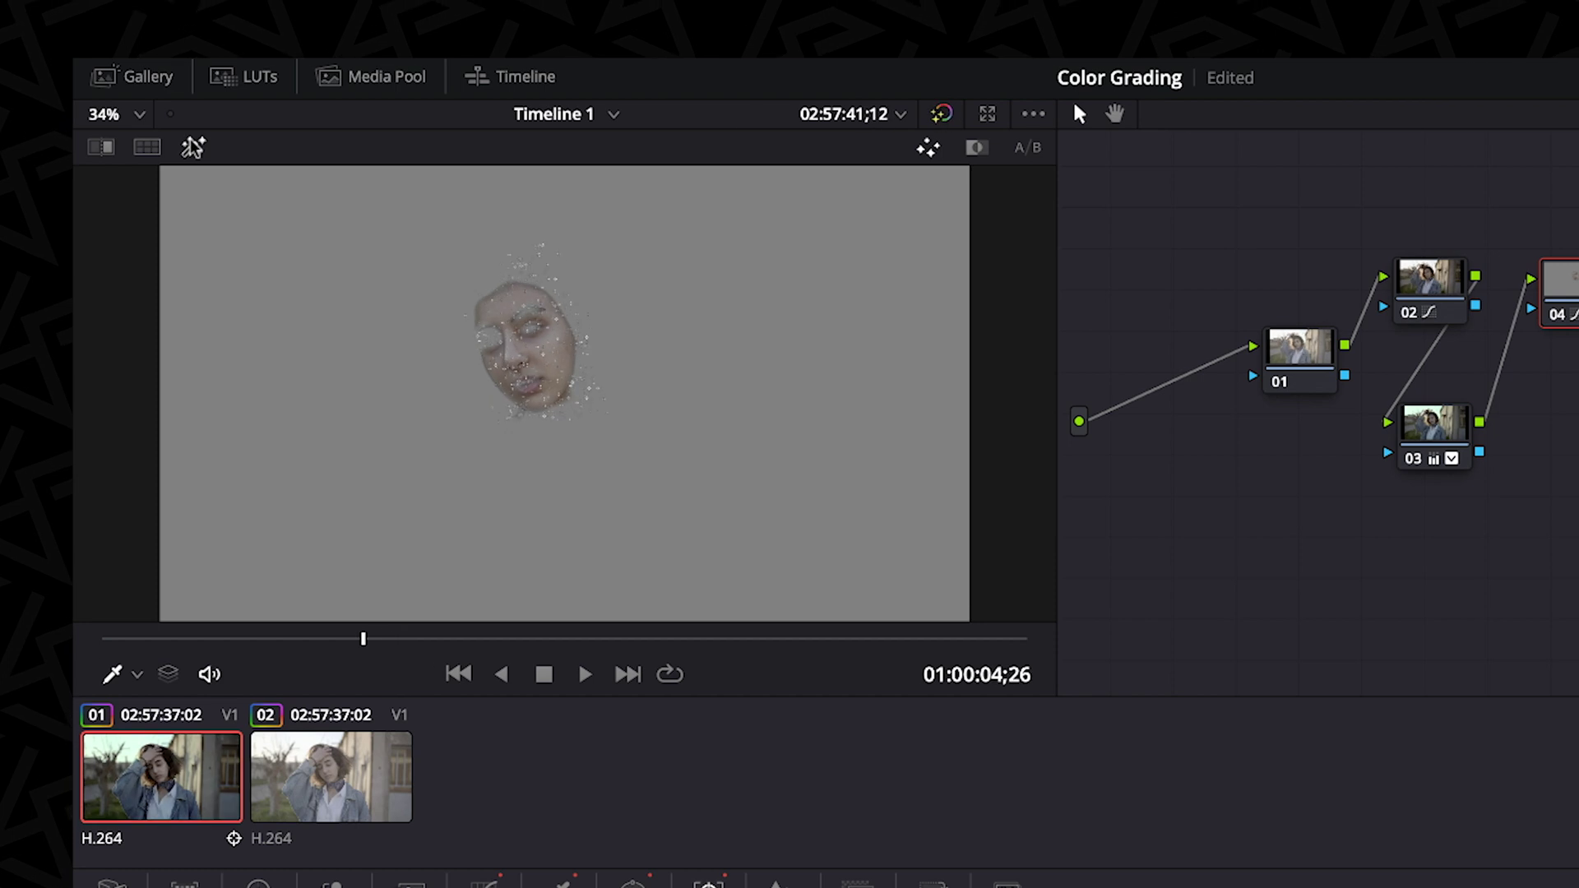
{"action": "left_click", "coordinate": [192, 149]}
{"action": "left_click", "coordinate": [193, 151]}
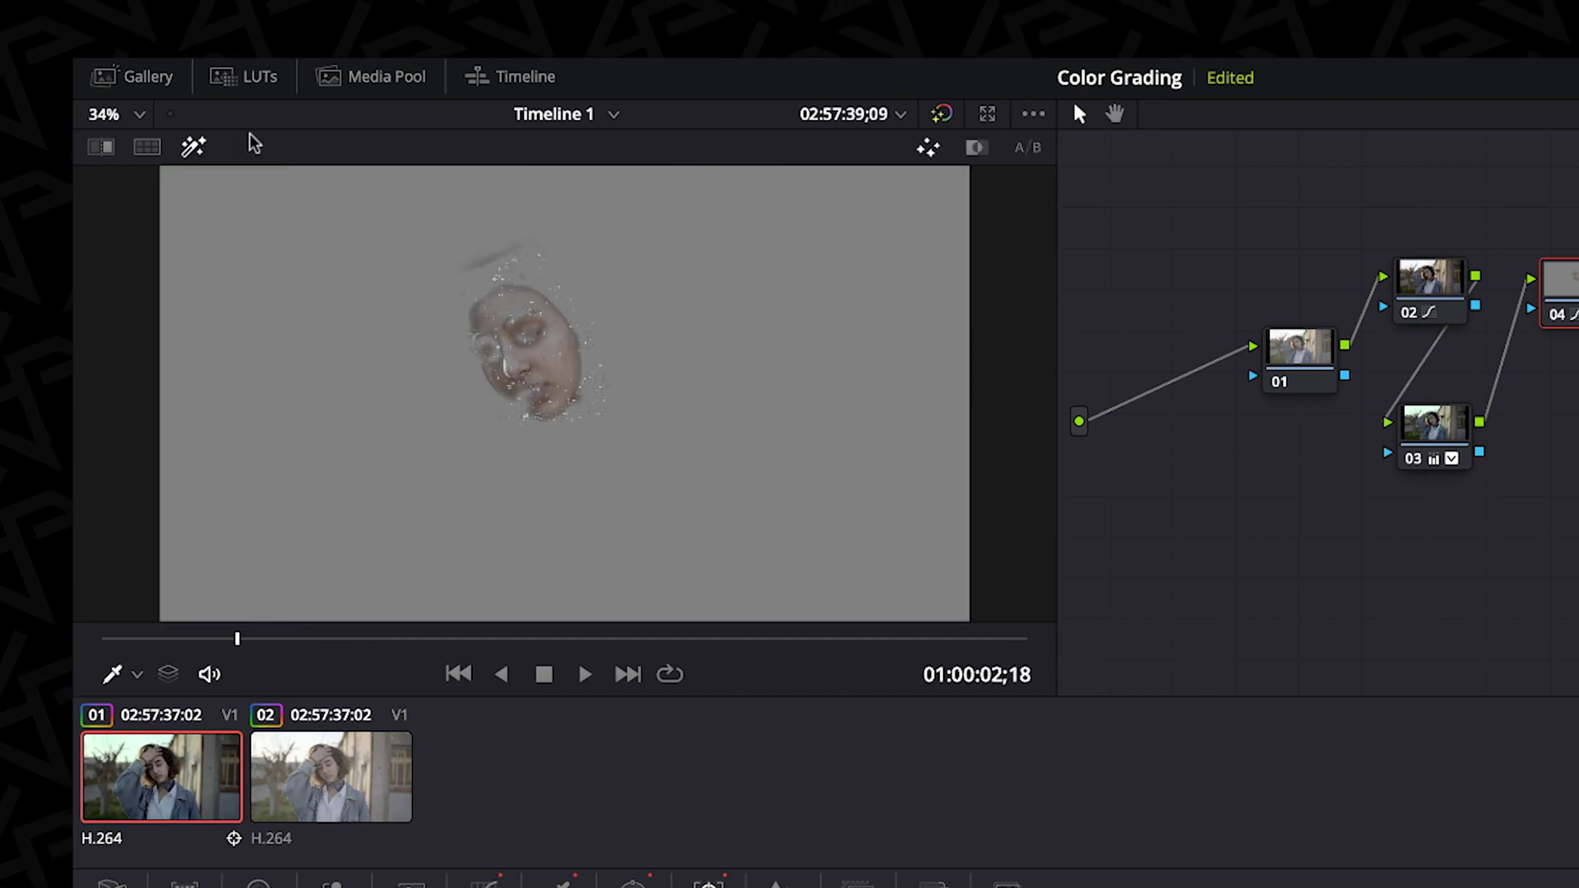
{"action": "left_click", "coordinate": [192, 149]}
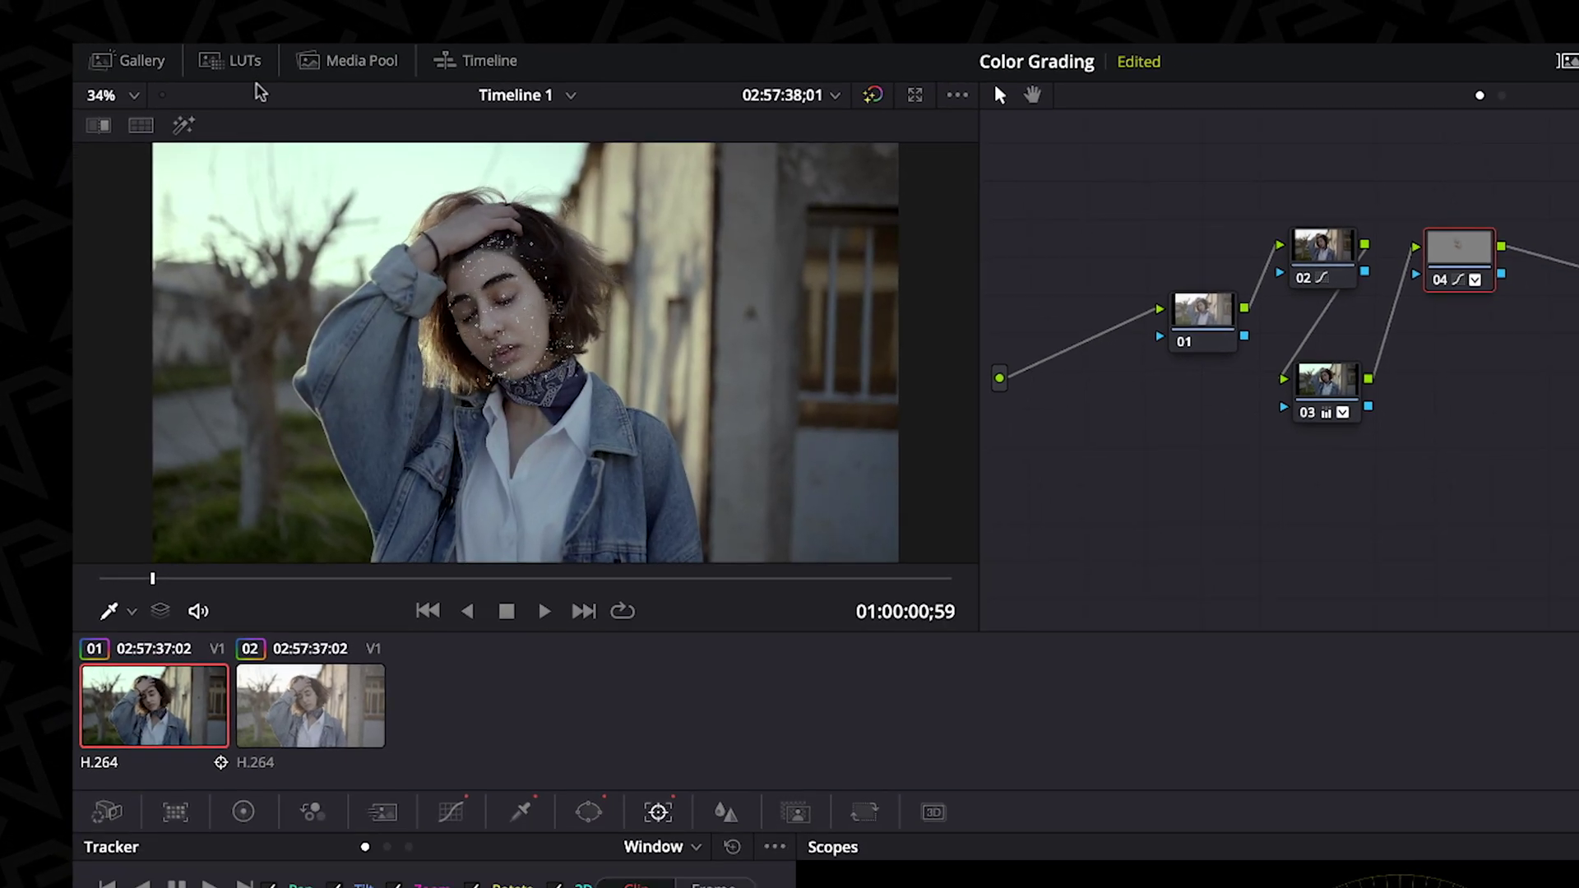
{"action": "left_click", "coordinate": [864, 639]}
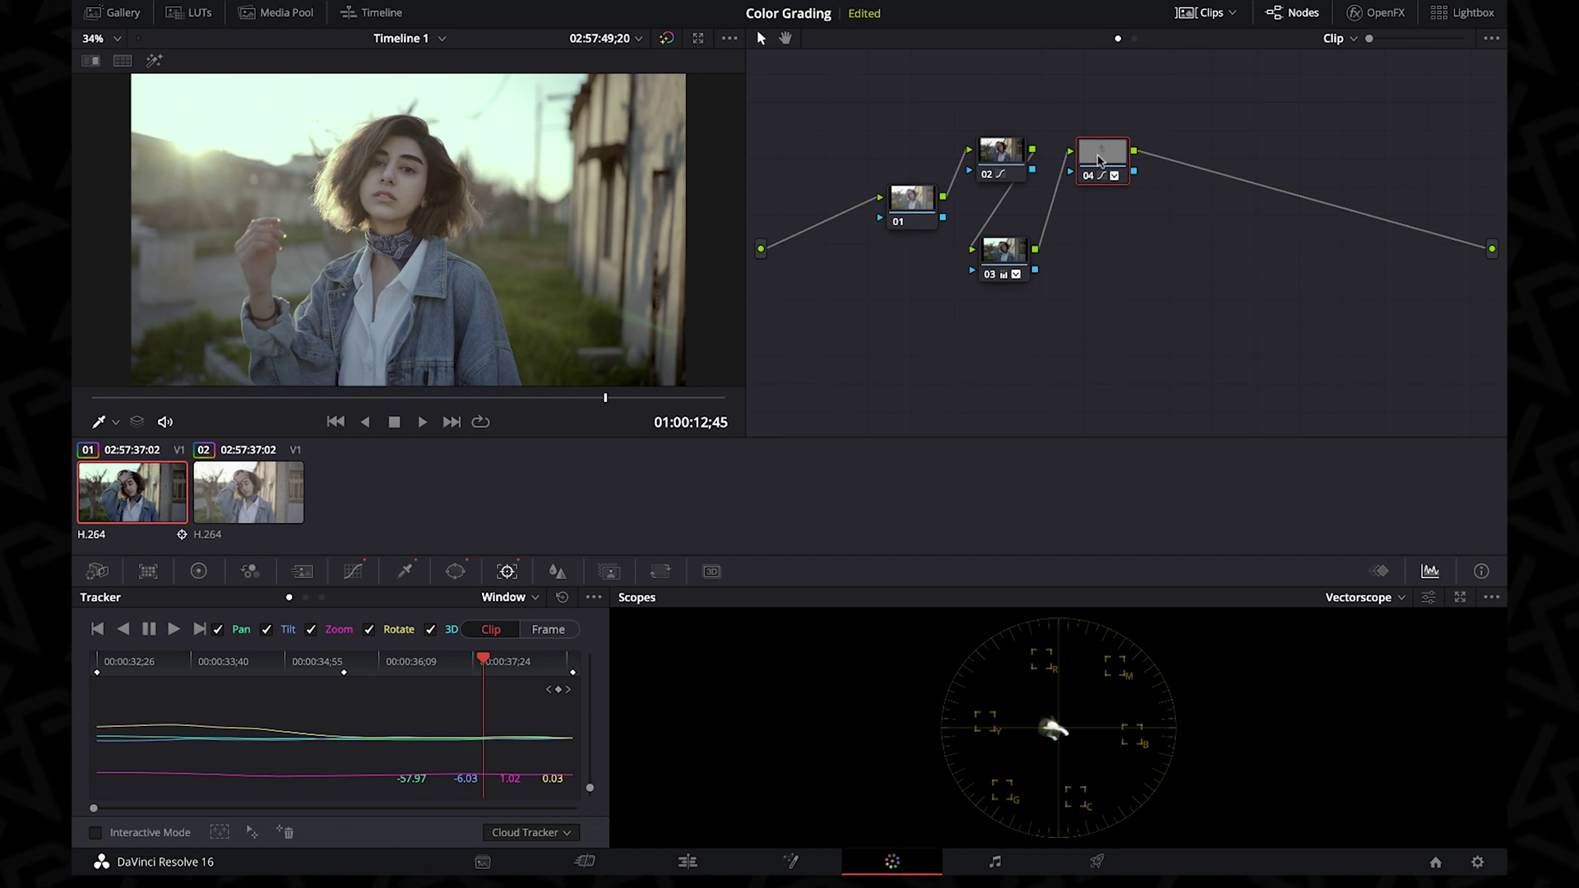
Add node 05 below node 04 with a rectangle window over the right-hand wall
{"action": "key", "text": "alt+s"}
{"action": "left_click_drag", "start_coordinate": [1168, 172], "coordinate": [1104, 251]}
{"action": "left_click", "coordinate": [455, 570]}
{"action": "left_click", "coordinate": [110, 662]}
{"action": "left_click_drag", "start_coordinate": [407, 296], "coordinate": [559, 263]}
Pull node 05's curve down to darken the wall and widen the rectangle's softness
{"action": "left_click", "coordinate": [352, 571]}
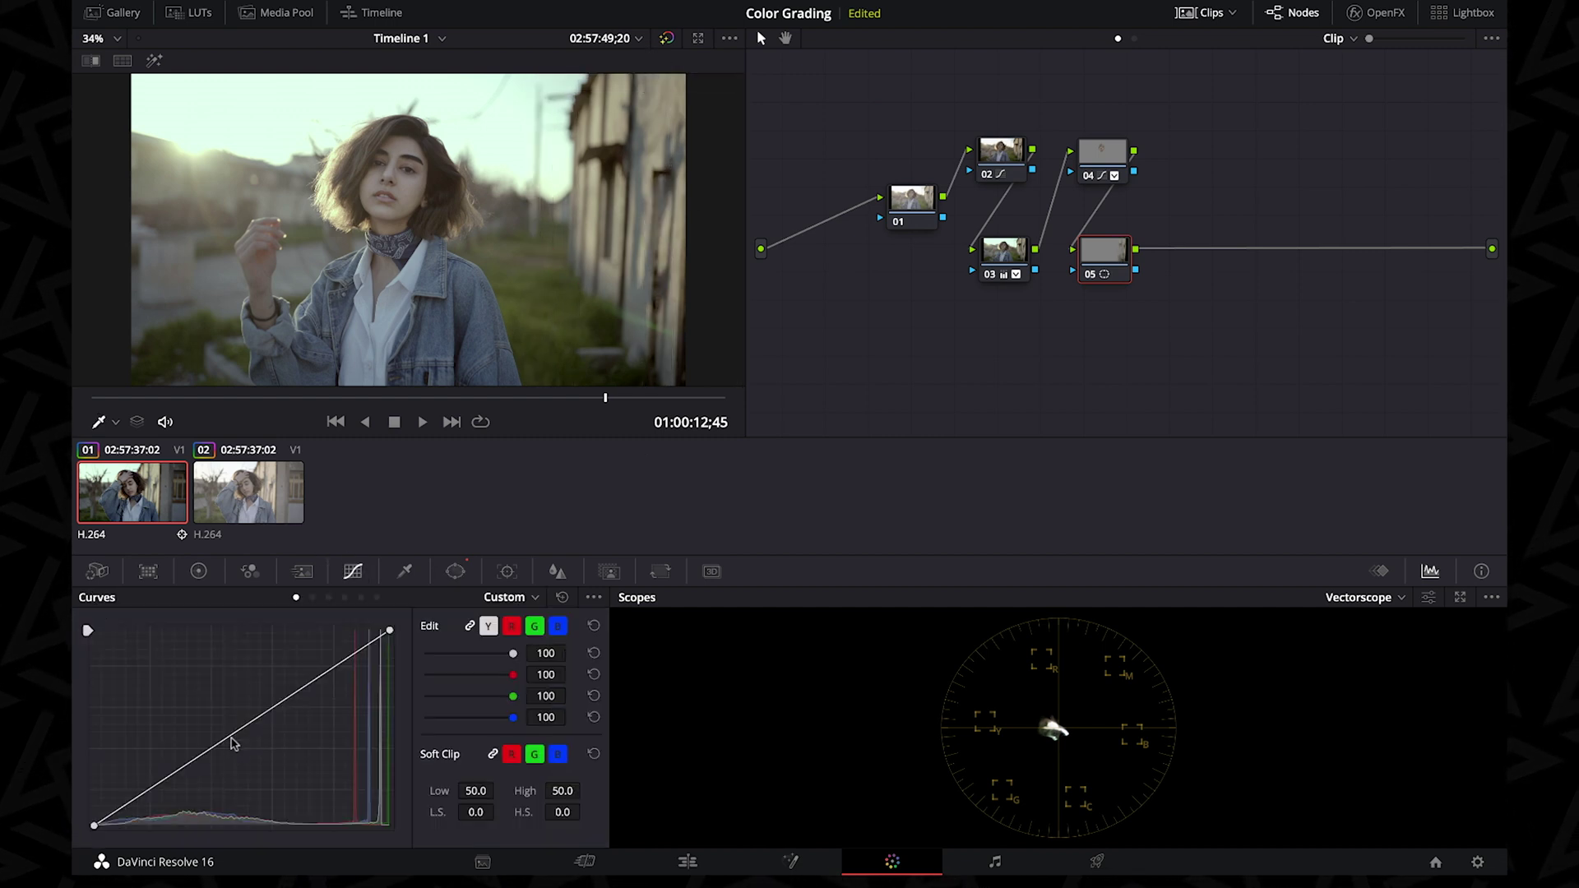
{"action": "mouse_move", "coordinate": [97, 827]}
{"action": "left_mouse_down"}
{"action": "mouse_move", "coordinate": [123, 830]}
{"action": "mouse_move", "coordinate": [102, 828]}
{"action": "left_mouse_up"}
{"action": "left_click_drag", "start_coordinate": [242, 733], "coordinate": [251, 750]}
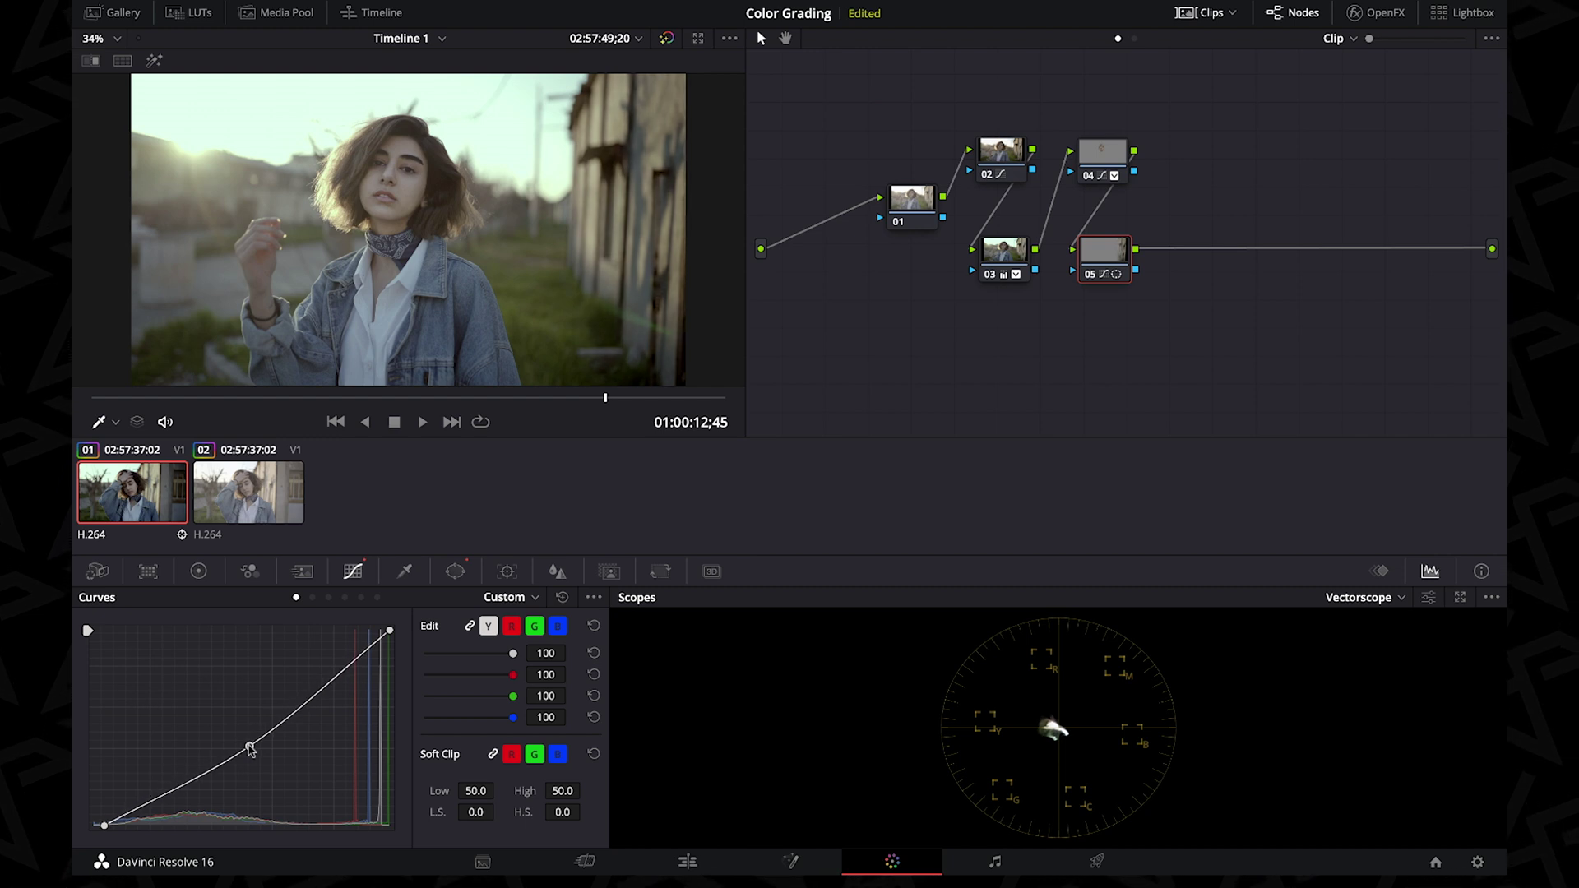
{"action": "left_click", "coordinate": [454, 570]}
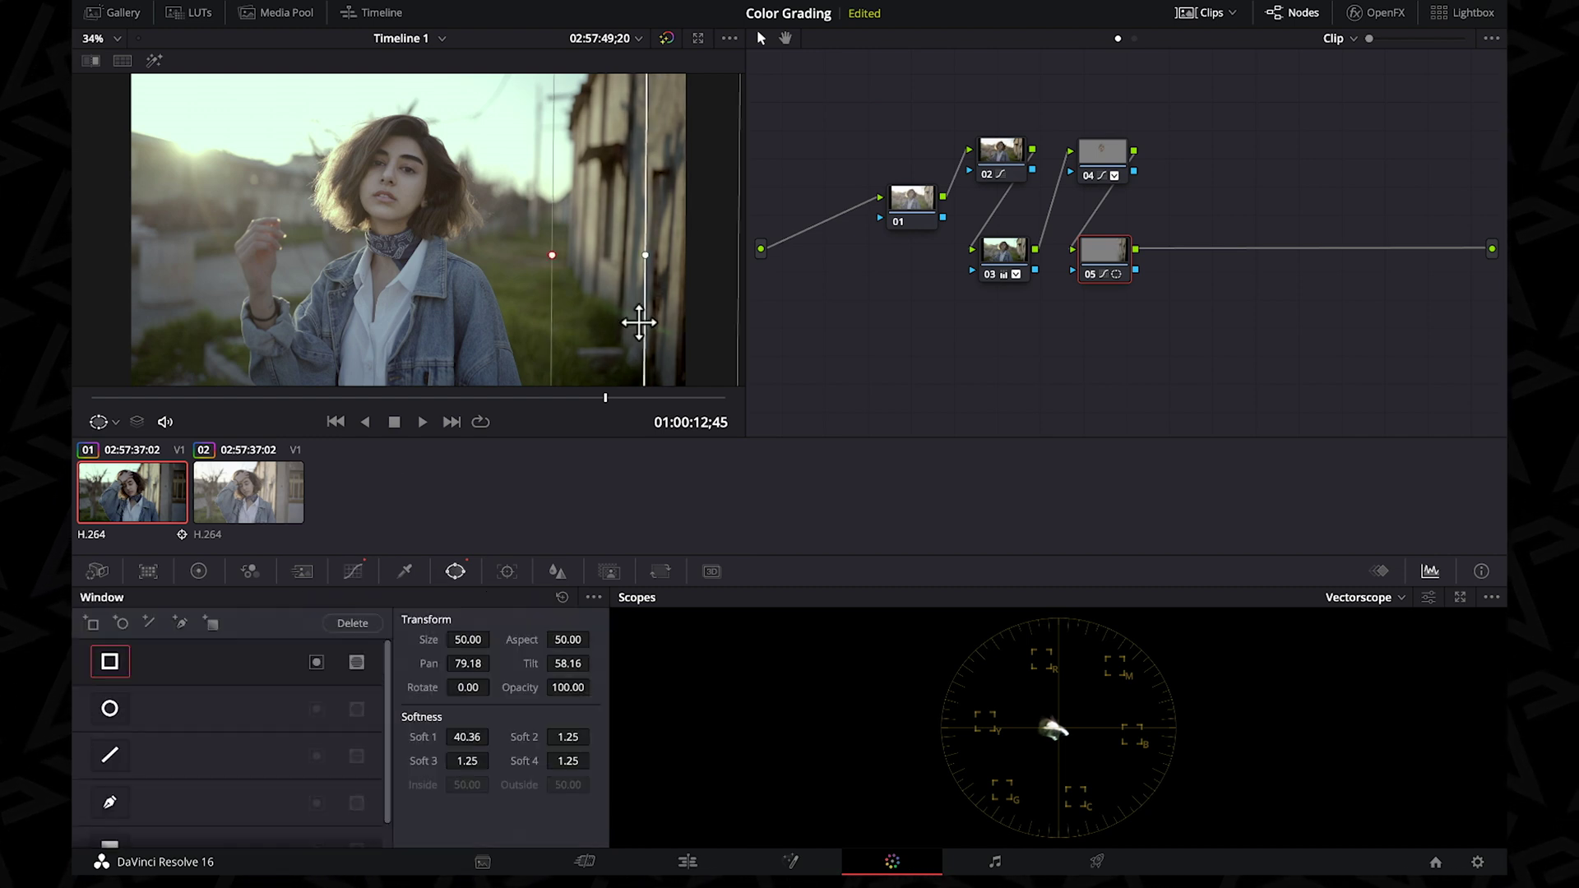
{"action": "left_click_drag", "start_coordinate": [537, 265], "coordinate": [511, 264]}
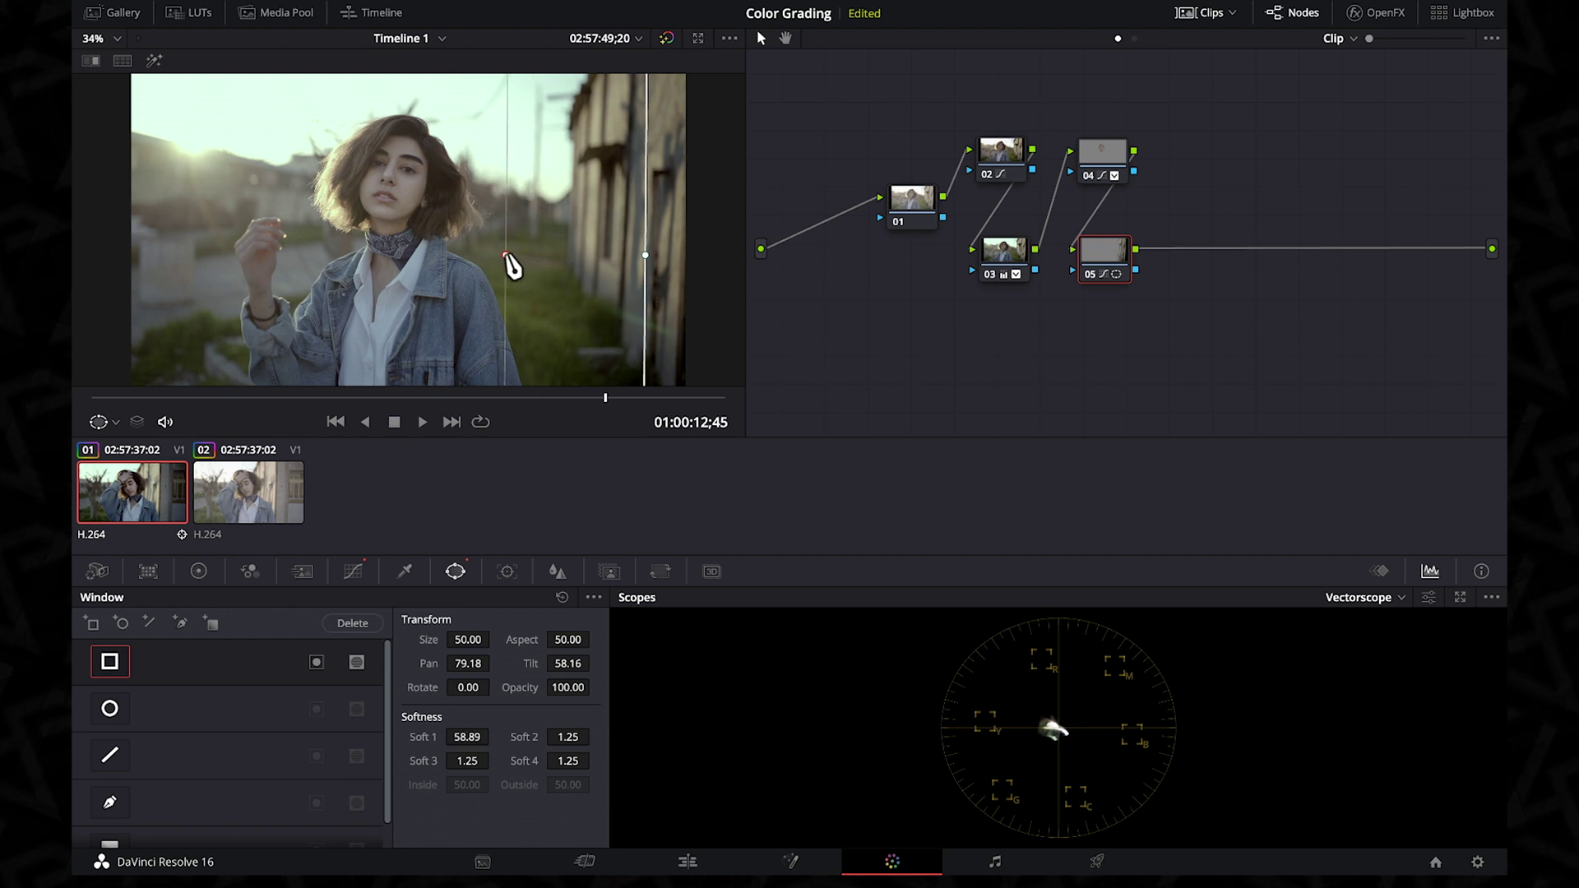
{"action": "left_click_drag", "start_coordinate": [669, 222], "coordinate": [650, 223]}
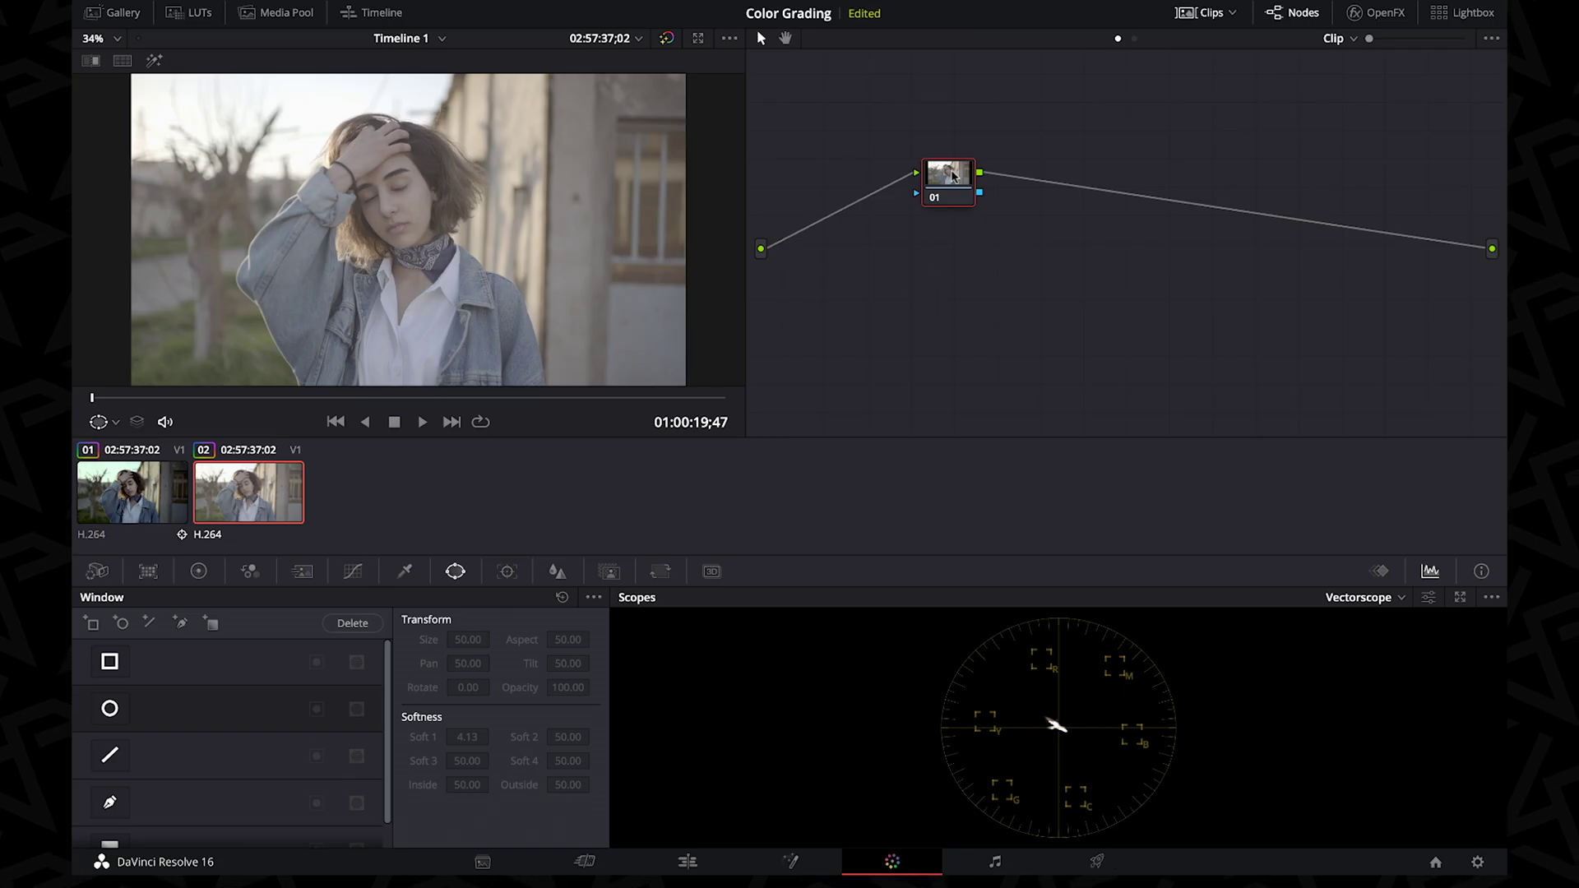
{"action": "mouse_move", "coordinate": [953, 174]}
{"action": "left_mouse_down"}
{"action": "mouse_move", "coordinate": [914, 176]}
{"action": "mouse_move", "coordinate": [932, 186]}
{"action": "left_mouse_up"}
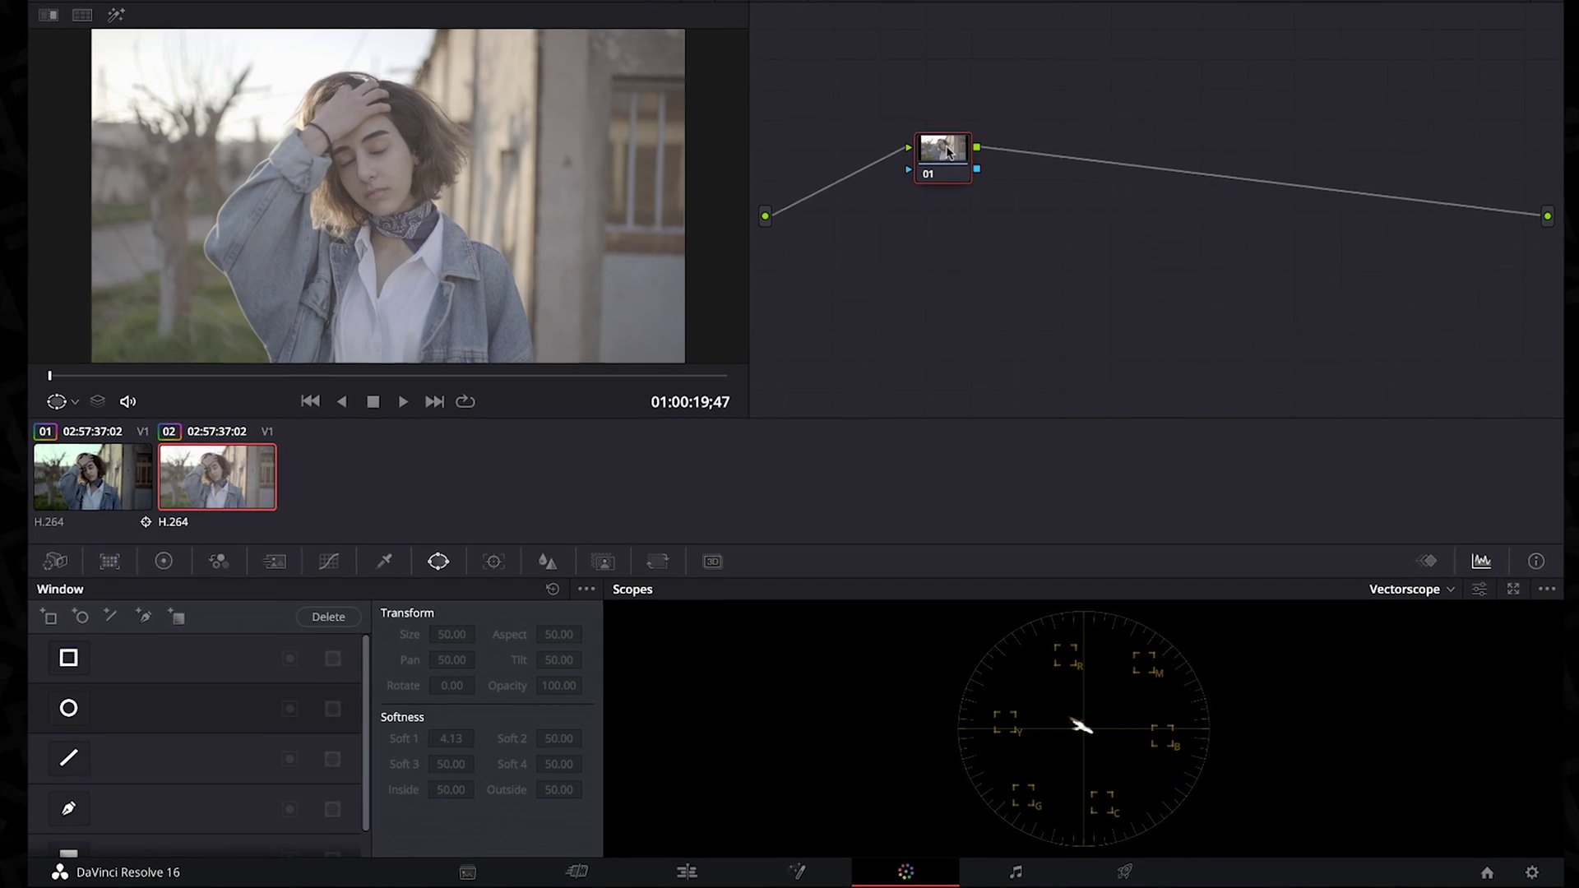
{"action": "key", "text": "alt+s"}
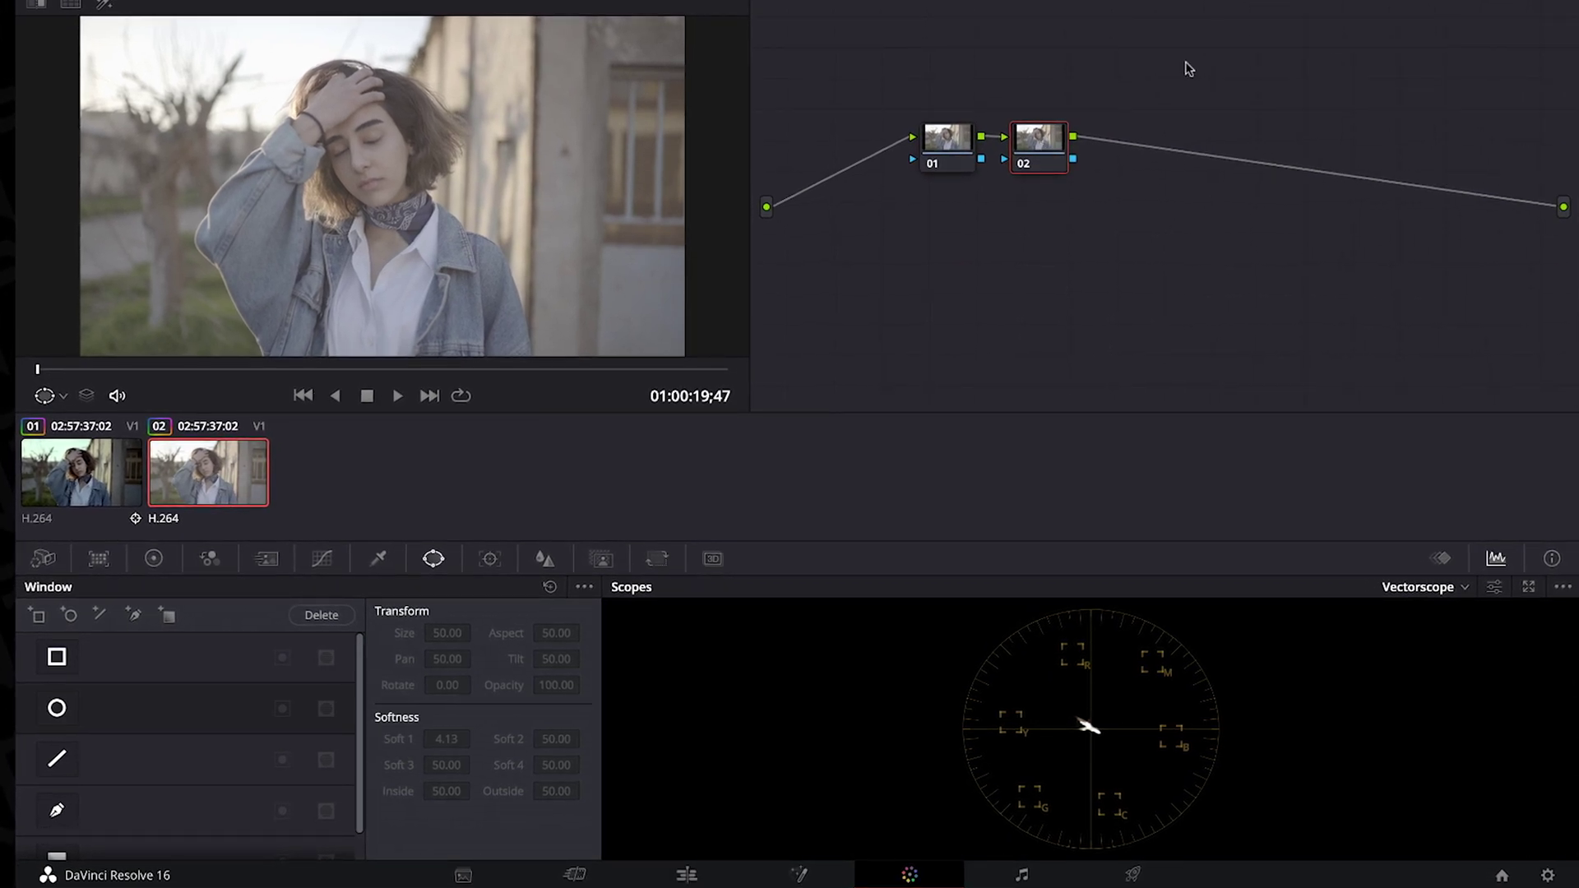
Apply Dehancer Pro to node 02 with a camera as its input source
{"action": "scroll", "coordinate": [1374, 195], "scroll_direction": "down", "scroll_amount": 10}
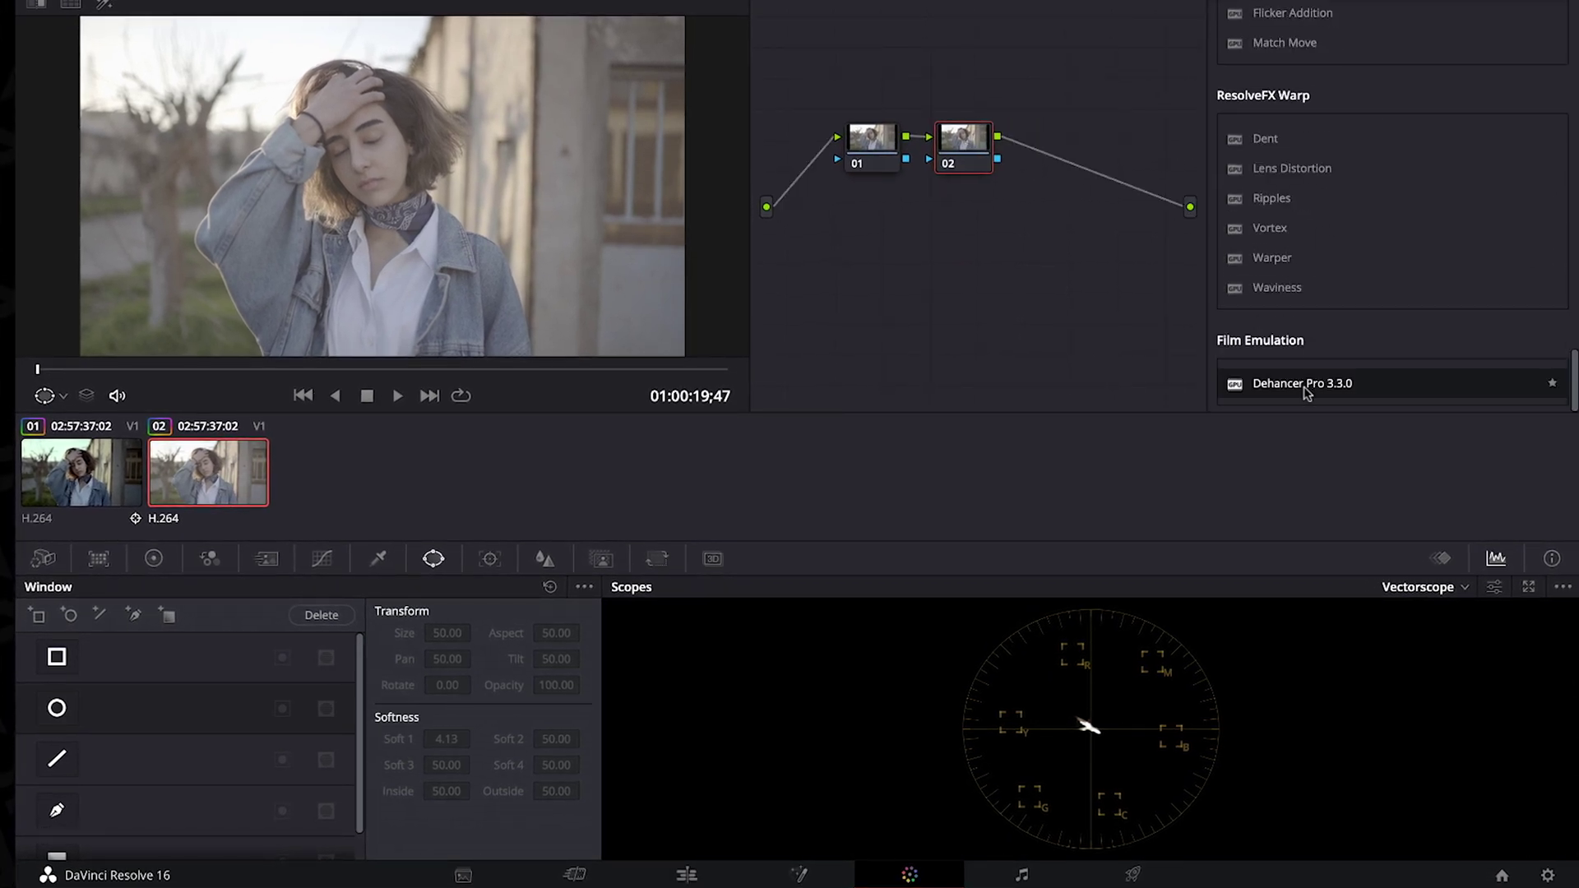
{"action": "left_click_drag", "start_coordinate": [1306, 390], "coordinate": [962, 152]}
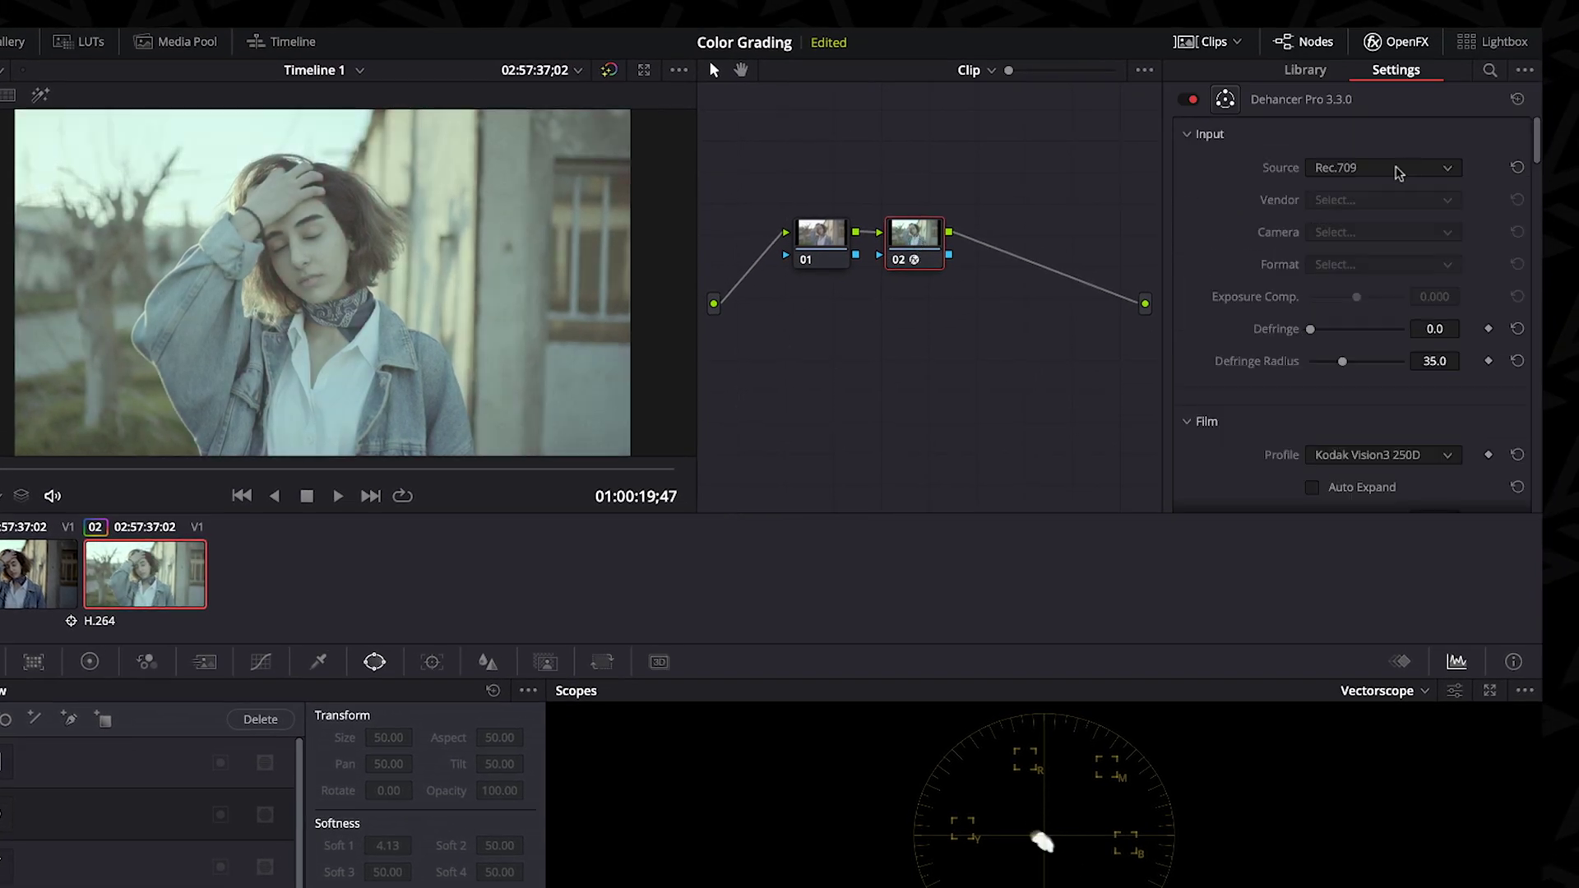
{"action": "left_click", "coordinate": [1382, 169]}
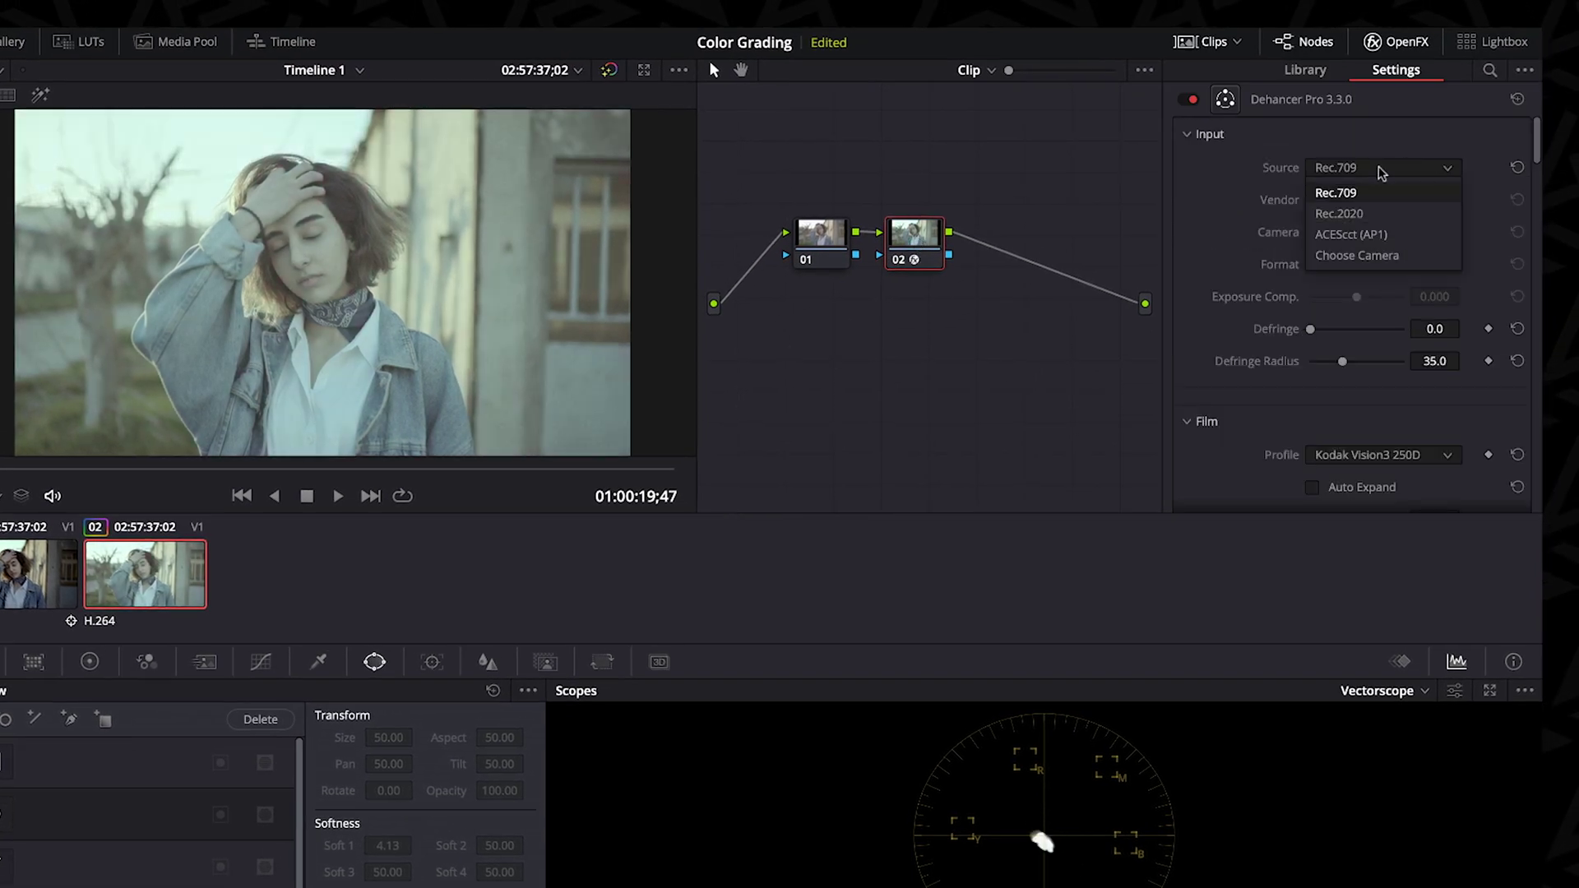
{"action": "left_click", "coordinate": [1378, 257]}
Set Dehancer's camera input to Sony, Sony Alpha 7 III, HLG1
{"action": "left_click", "coordinate": [1382, 202]}
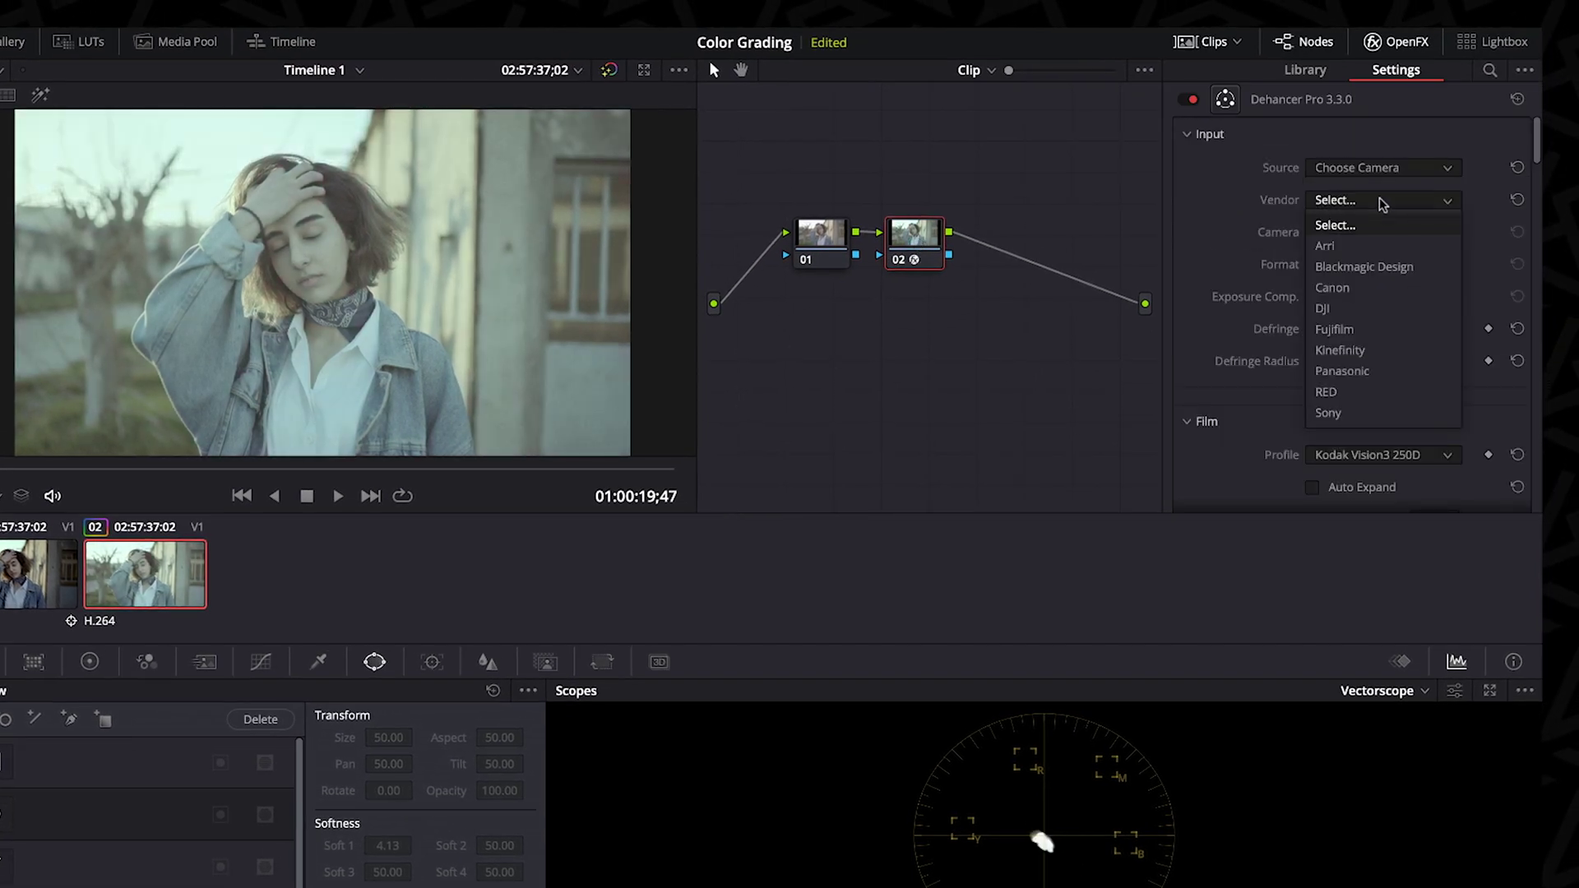
{"action": "left_click", "coordinate": [1328, 413]}
{"action": "left_click", "coordinate": [1357, 234]}
{"action": "left_click", "coordinate": [1354, 280]}
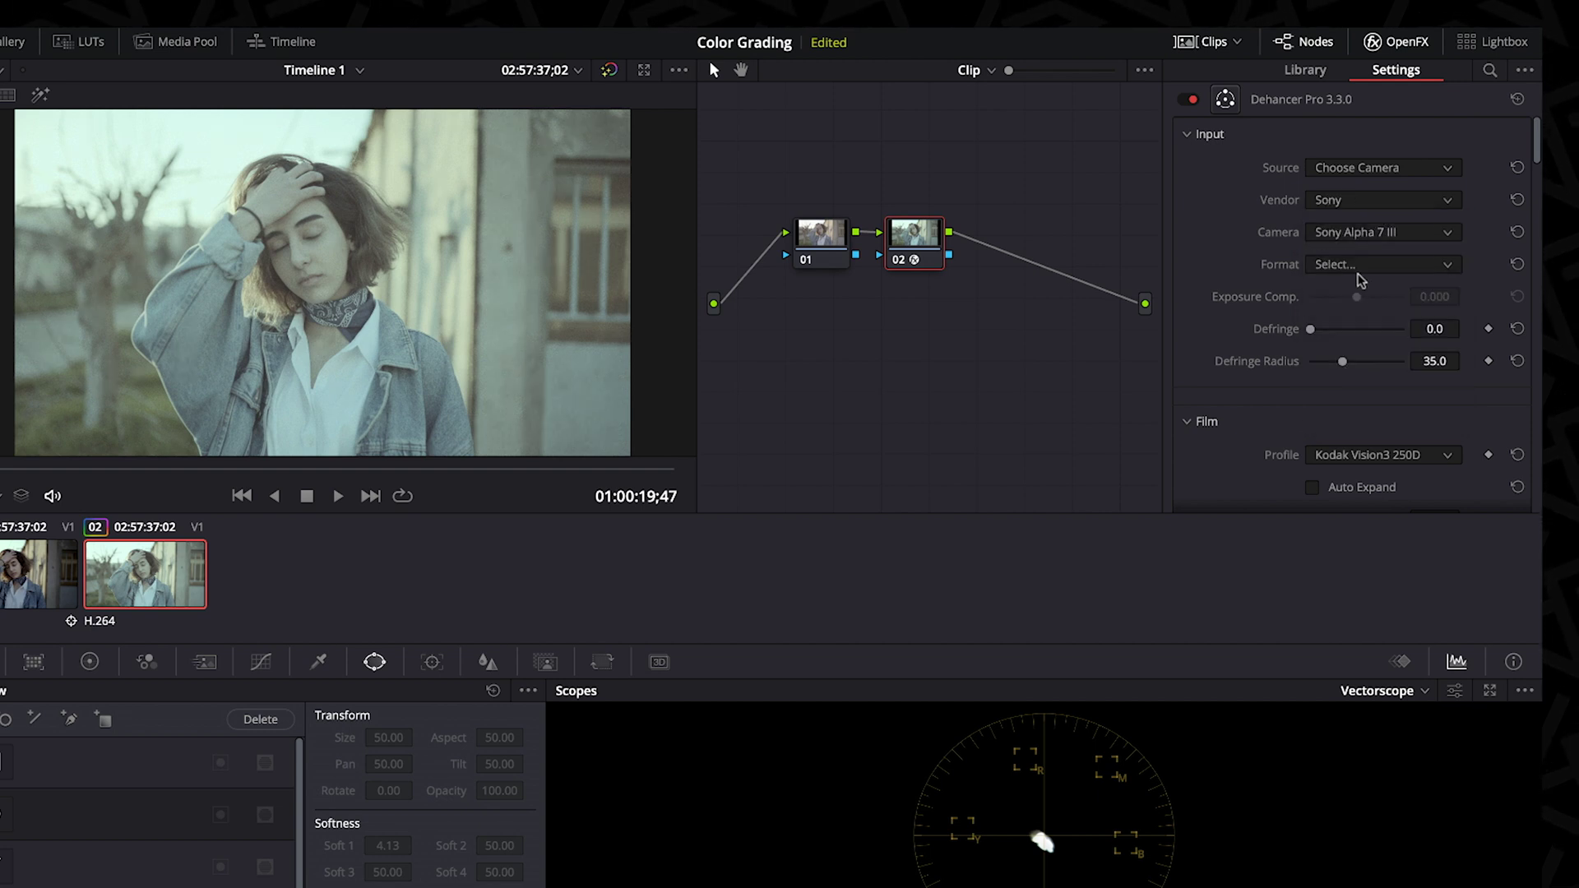
{"action": "left_click", "coordinate": [1368, 264]}
{"action": "left_click", "coordinate": [1352, 313]}
Set Dehancer's Exposure Comp. to -1.224
{"action": "scroll", "coordinate": [1351, 315], "scroll_direction": "down", "scroll_amount": 1}
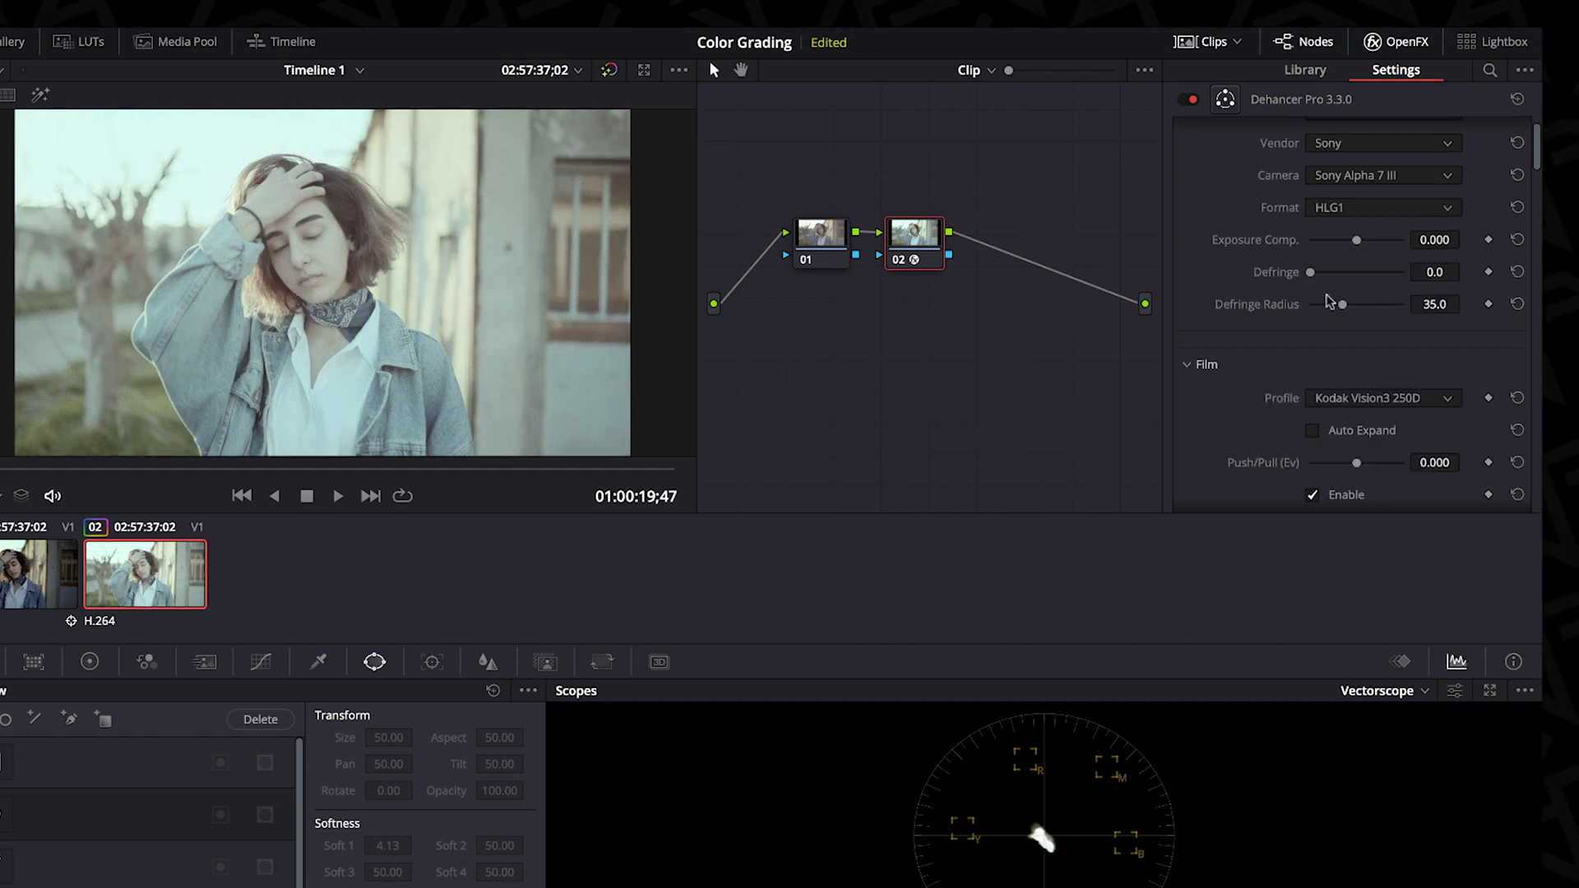
{"action": "left_click_drag", "start_coordinate": [1356, 240], "coordinate": [1338, 240]}
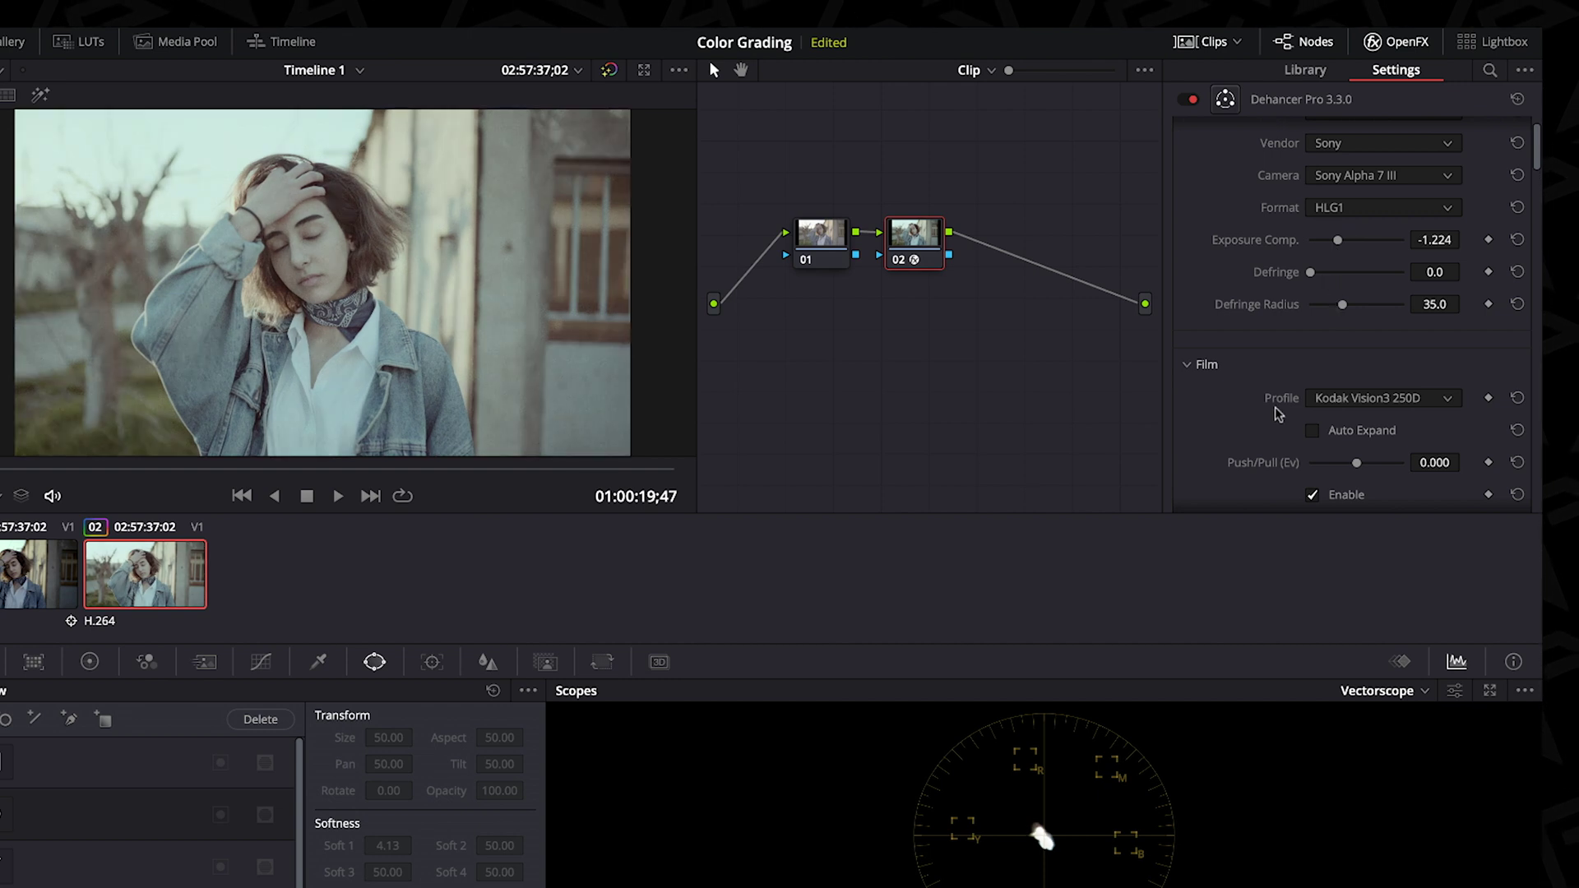
{"action": "scroll", "coordinate": [1276, 409], "scroll_direction": "down", "scroll_amount": 2}
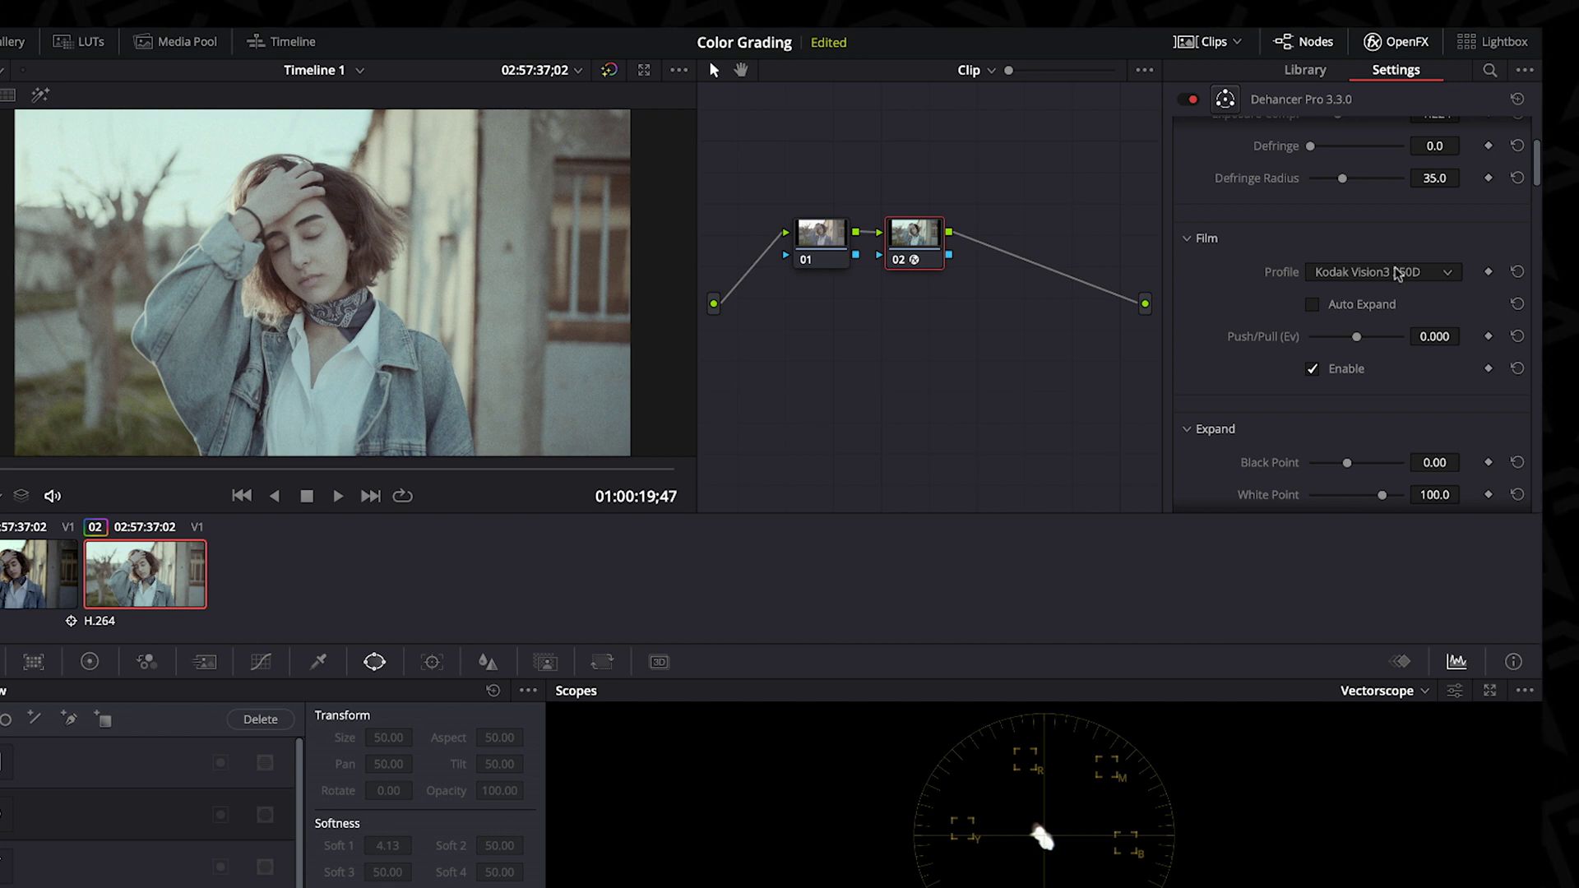
{"action": "left_click", "coordinate": [1396, 272]}
Try the AGFA Chrome RSX II 200 film profile and turn on Auto Expand
{"action": "scroll", "coordinate": [1388, 334], "scroll_direction": "down", "scroll_amount": 3}
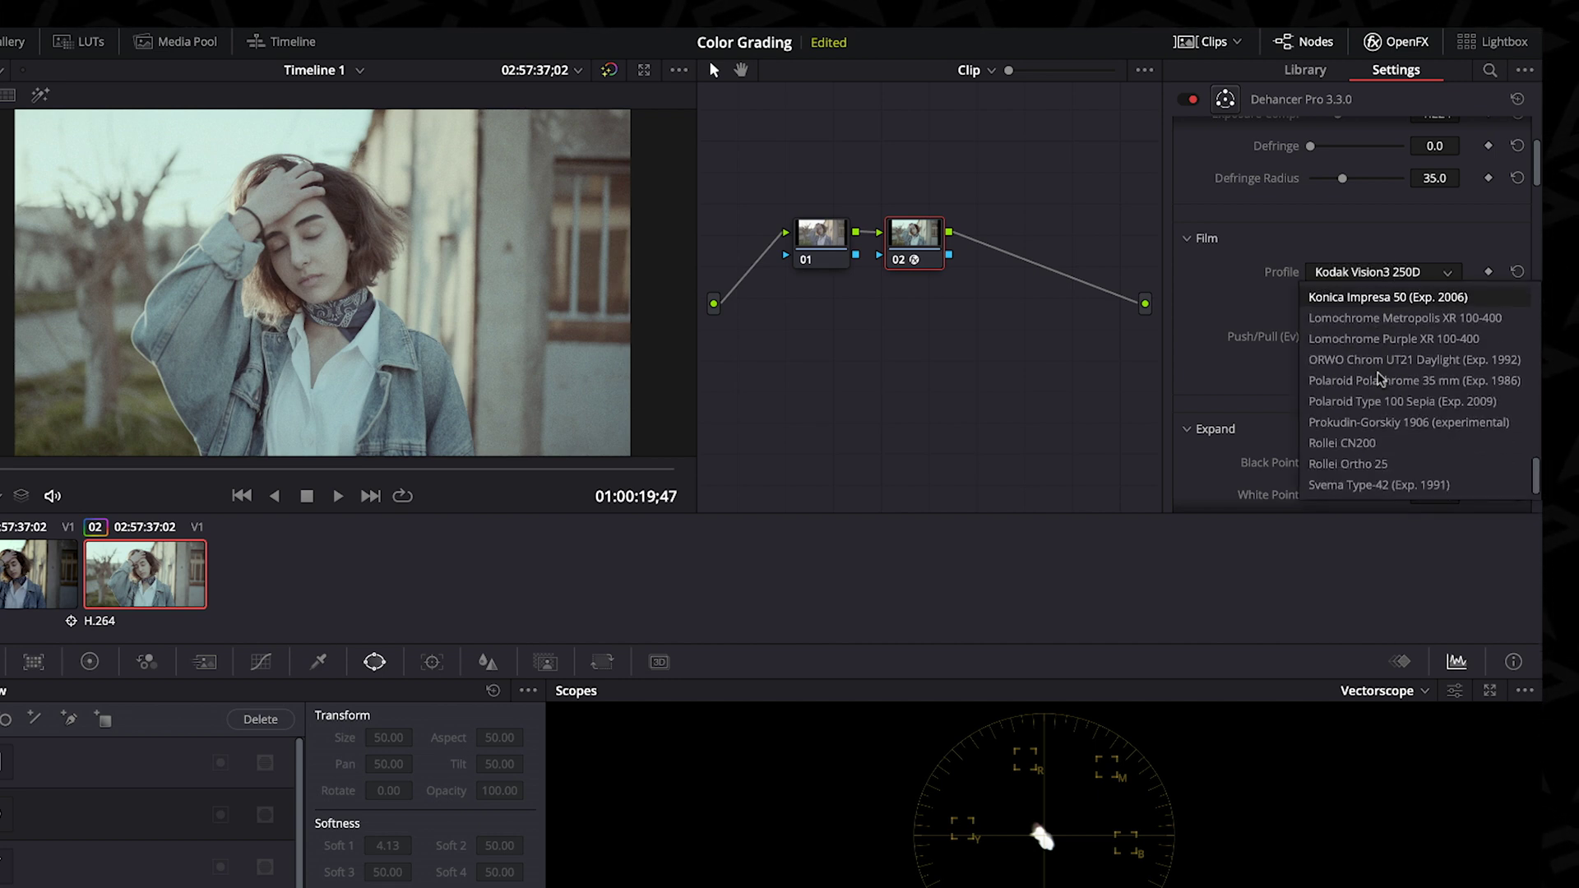
{"action": "scroll", "coordinate": [1382, 379], "scroll_direction": "up", "scroll_amount": 6}
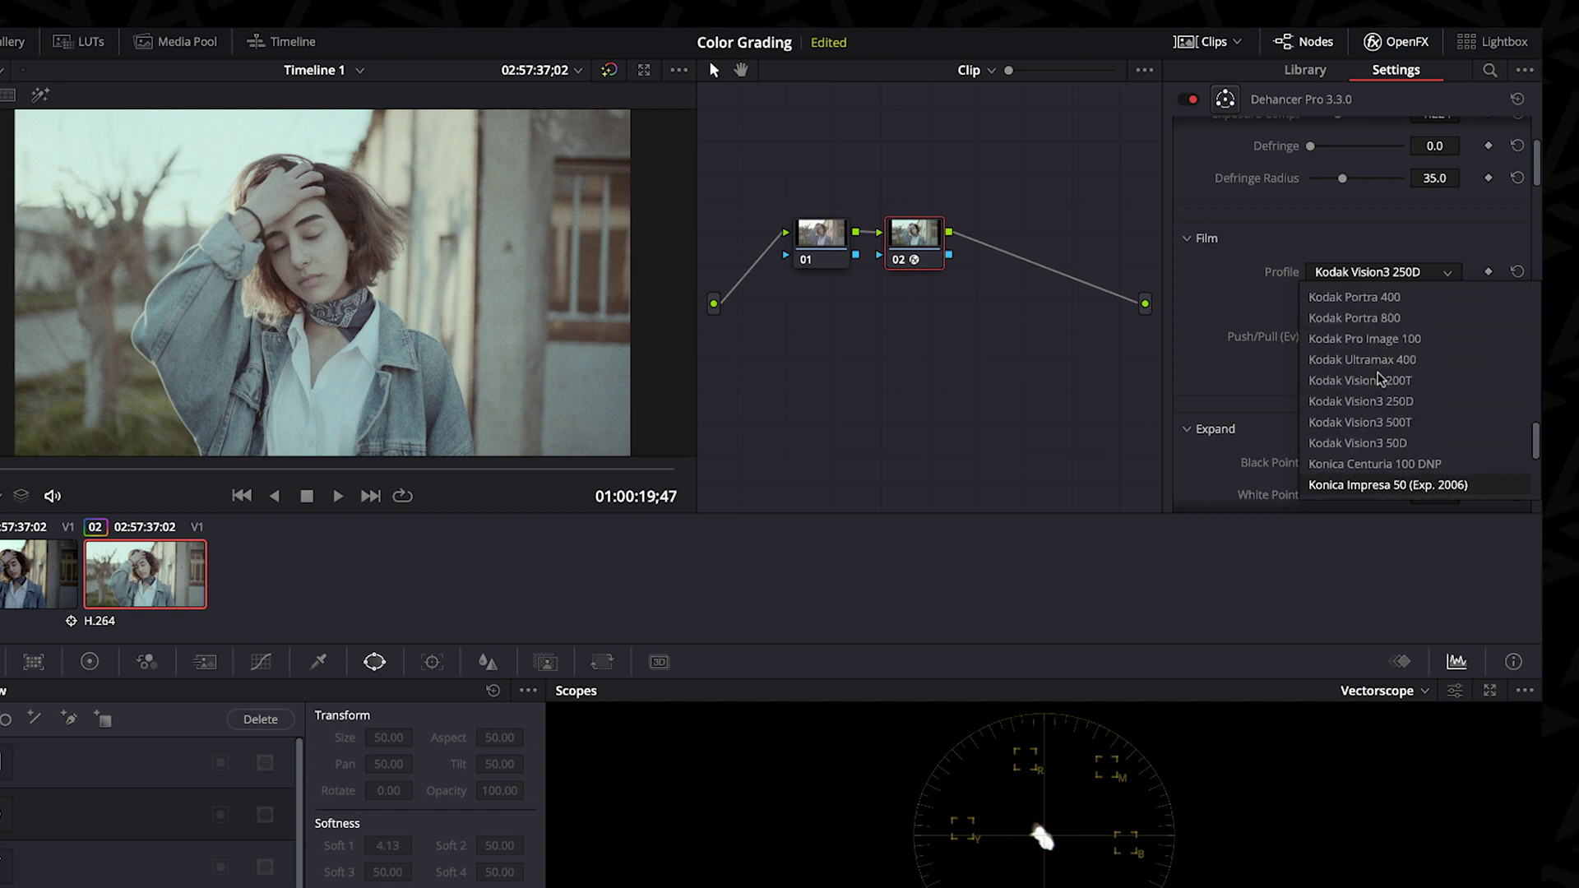
{"action": "scroll", "coordinate": [1382, 378], "scroll_direction": "up", "scroll_amount": 8}
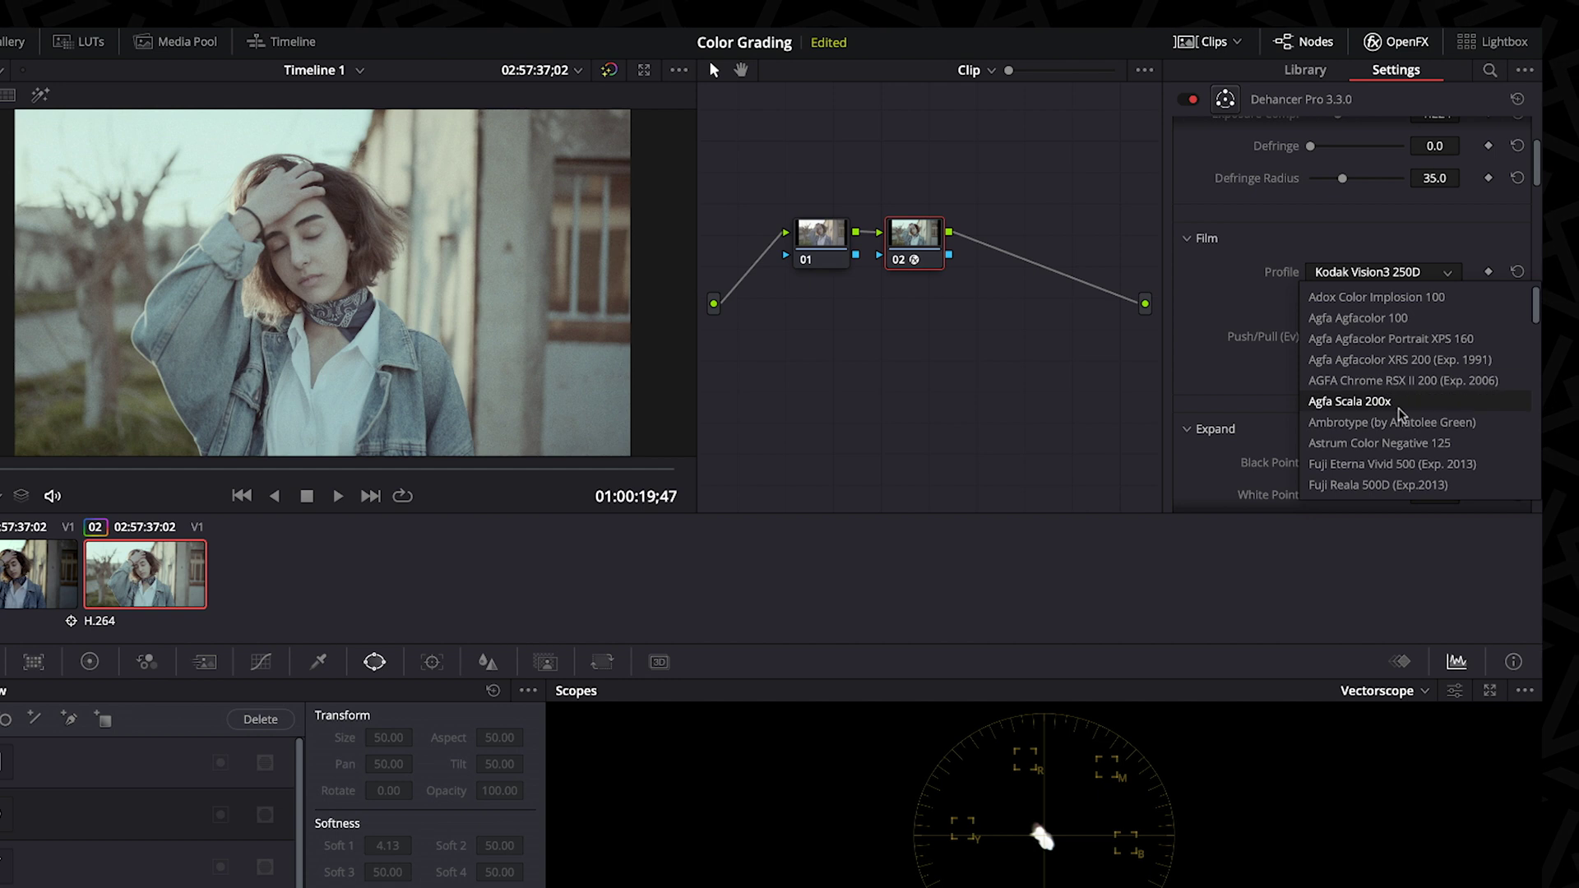
{"action": "scroll", "coordinate": [1399, 383], "scroll_direction": "down", "scroll_amount": 1}
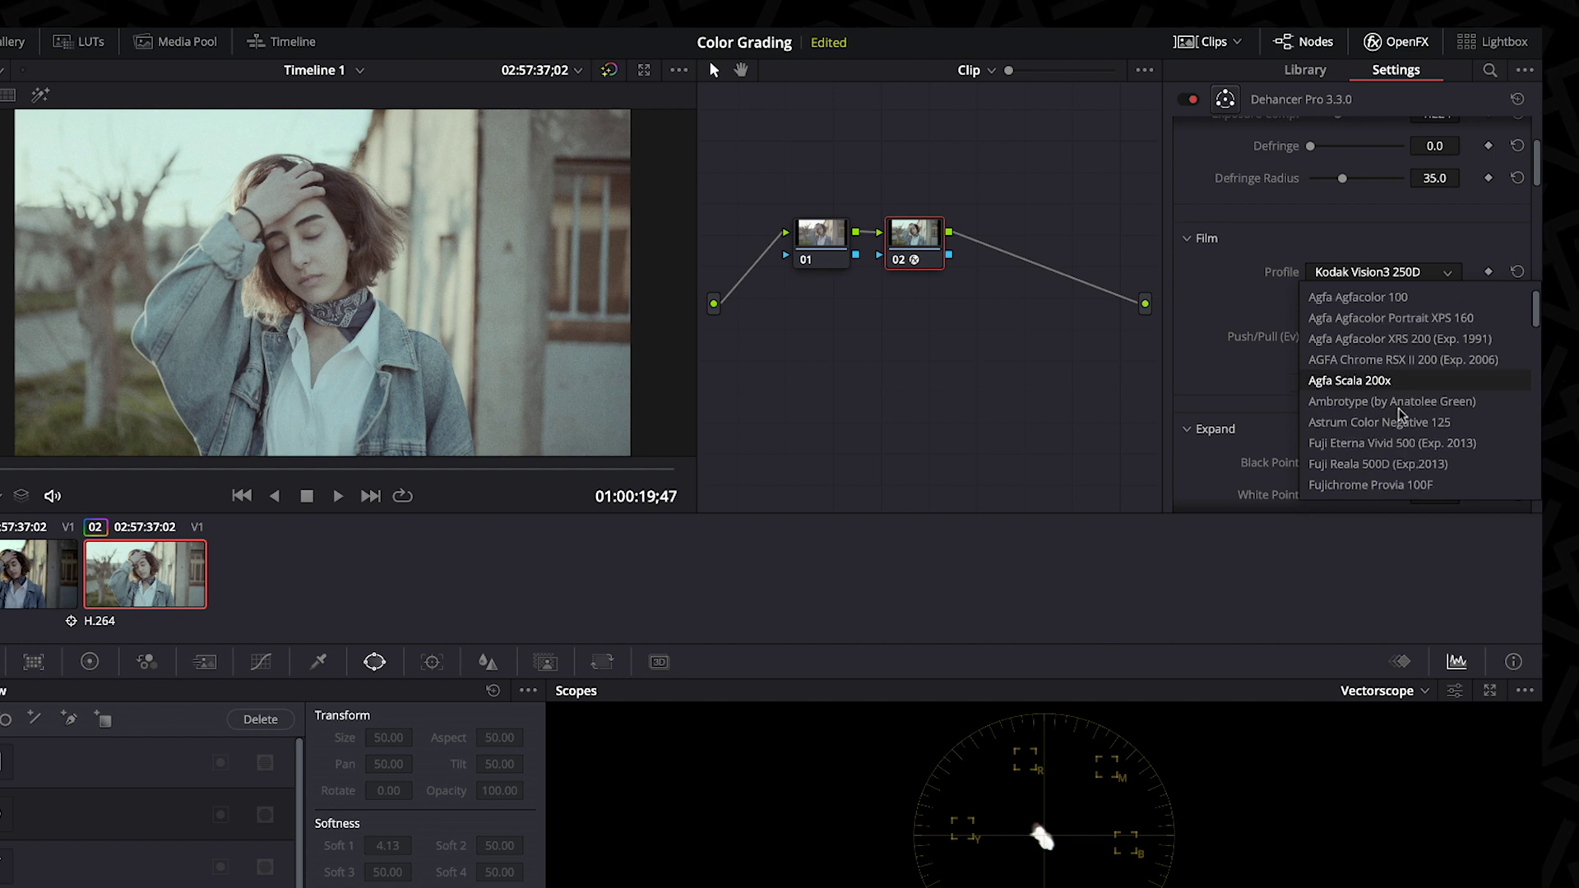
{"action": "left_click", "coordinate": [1425, 362]}
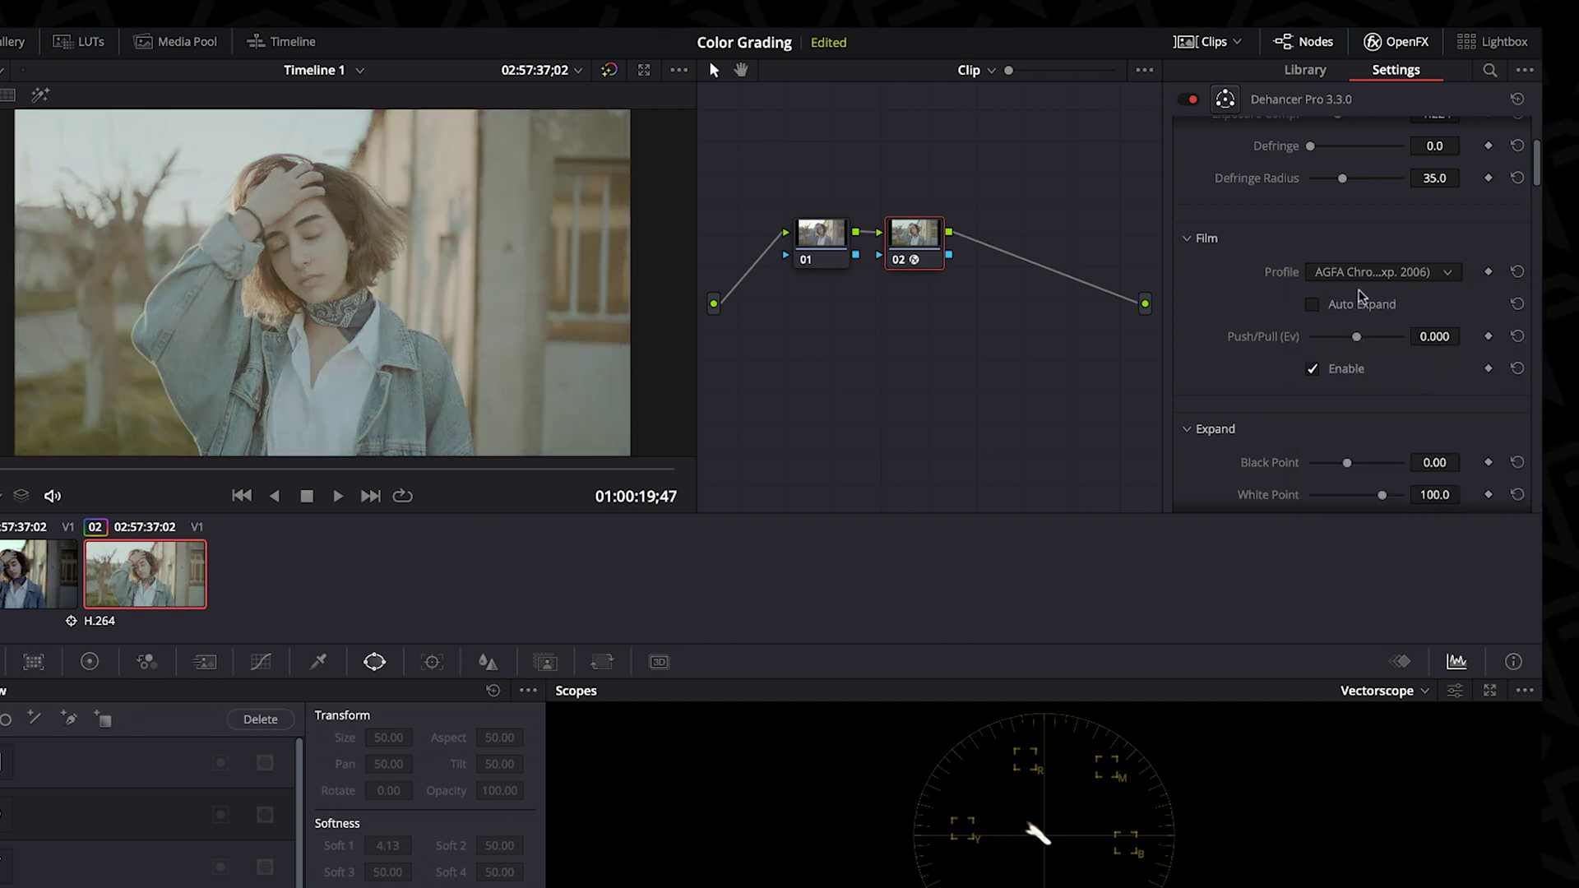
{"action": "left_click", "coordinate": [1335, 307]}
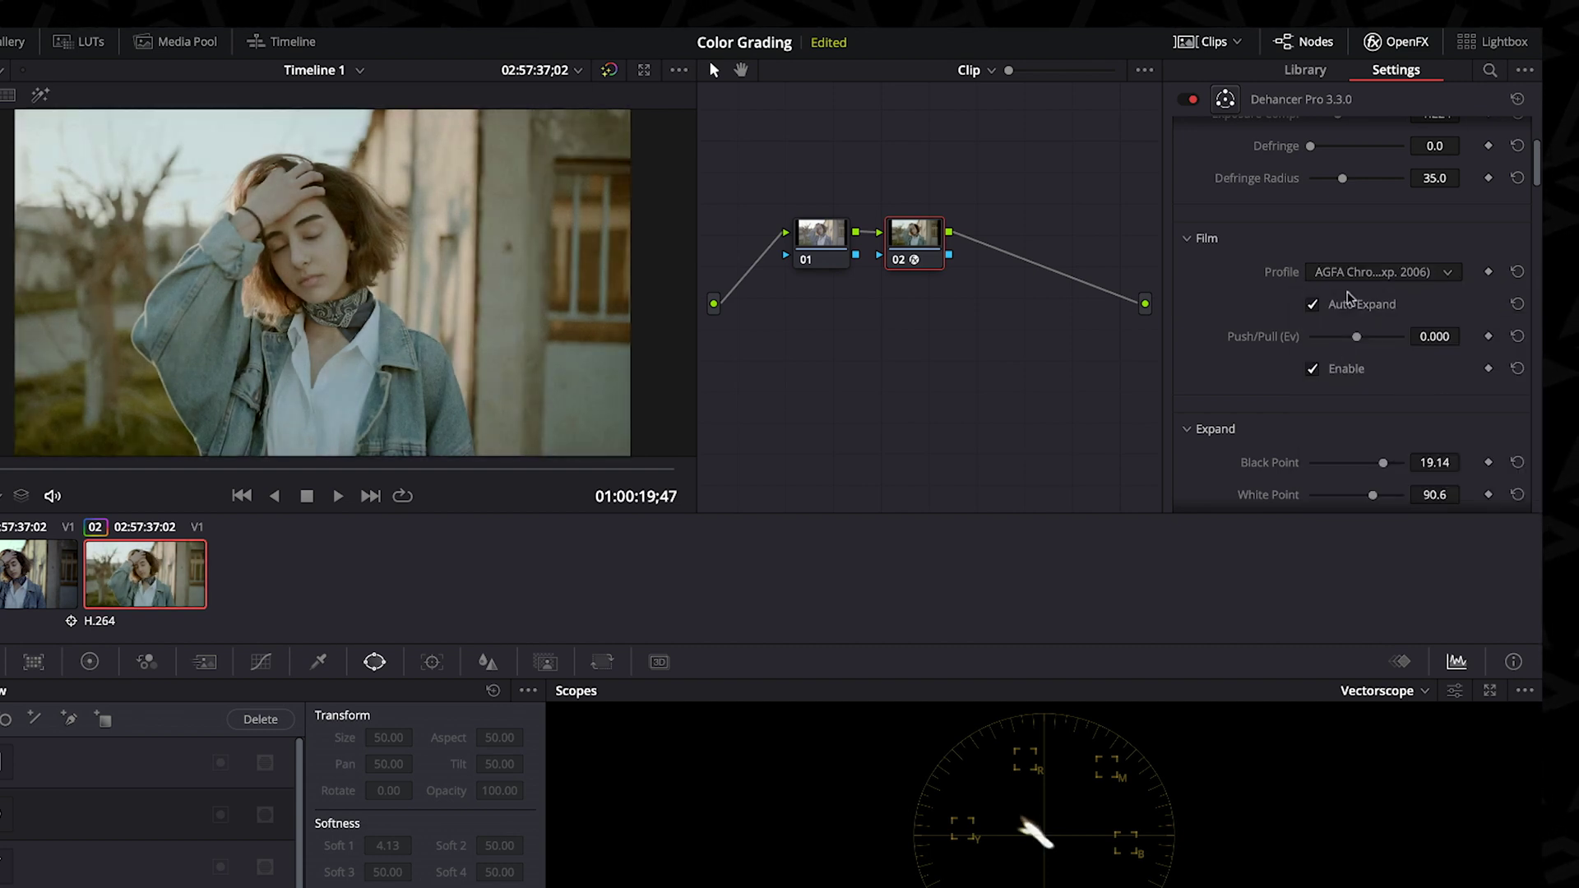
Audition the Fuji Eterna Vivid 500 and Kodak Color Plus 200 film profiles
{"action": "left_click", "coordinate": [1382, 274]}
{"action": "left_click", "coordinate": [1385, 286]}
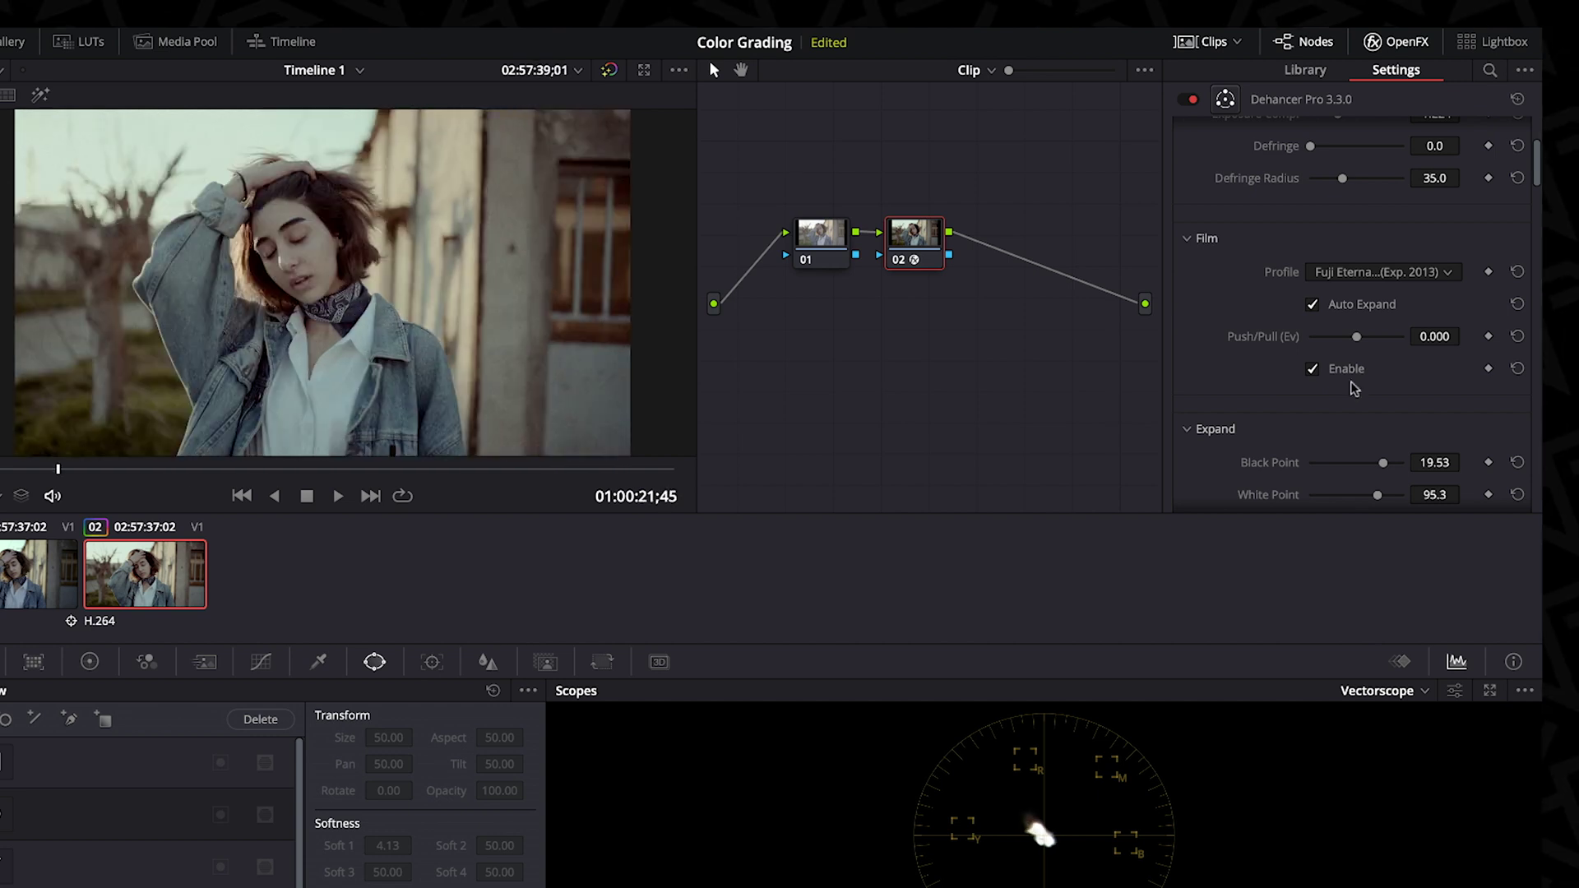
{"action": "scroll", "coordinate": [1382, 272], "scroll_direction": "down", "scroll_amount": 5}
{"action": "left_click", "coordinate": [1382, 272]}
Settle on the Konica Impresa 50 film profile and set Push/Pull to 0.490
{"action": "scroll", "coordinate": [1376, 427], "scroll_direction": "down", "scroll_amount": 3}
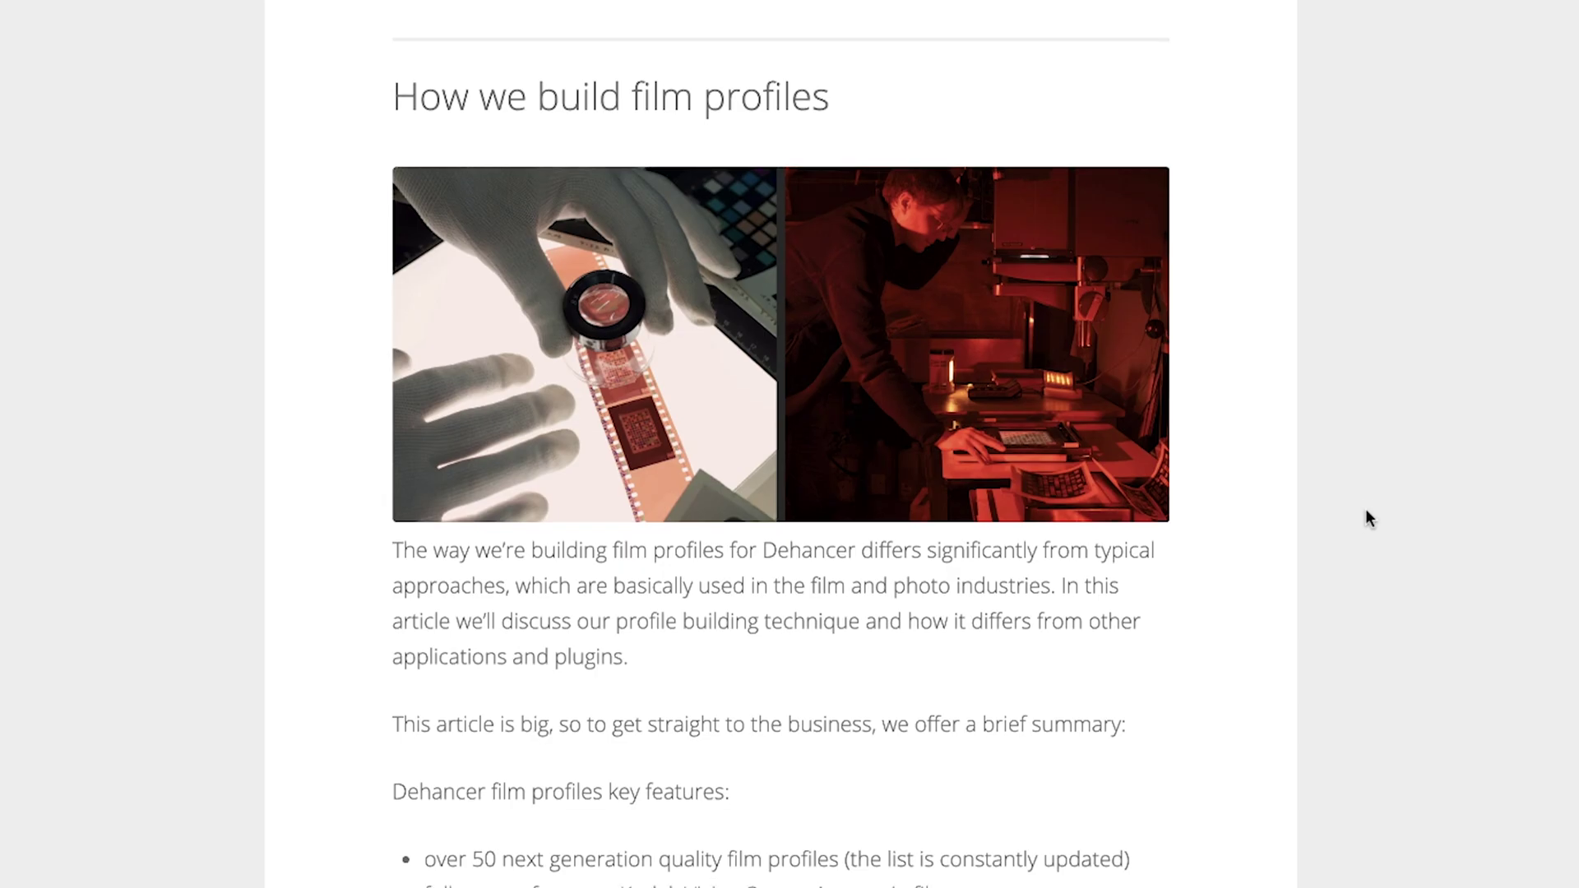
{"action": "scroll", "coordinate": [1369, 519], "scroll_direction": "down", "scroll_amount": 2}
{"action": "scroll", "coordinate": [1367, 510], "scroll_direction": "down", "scroll_amount": 8}
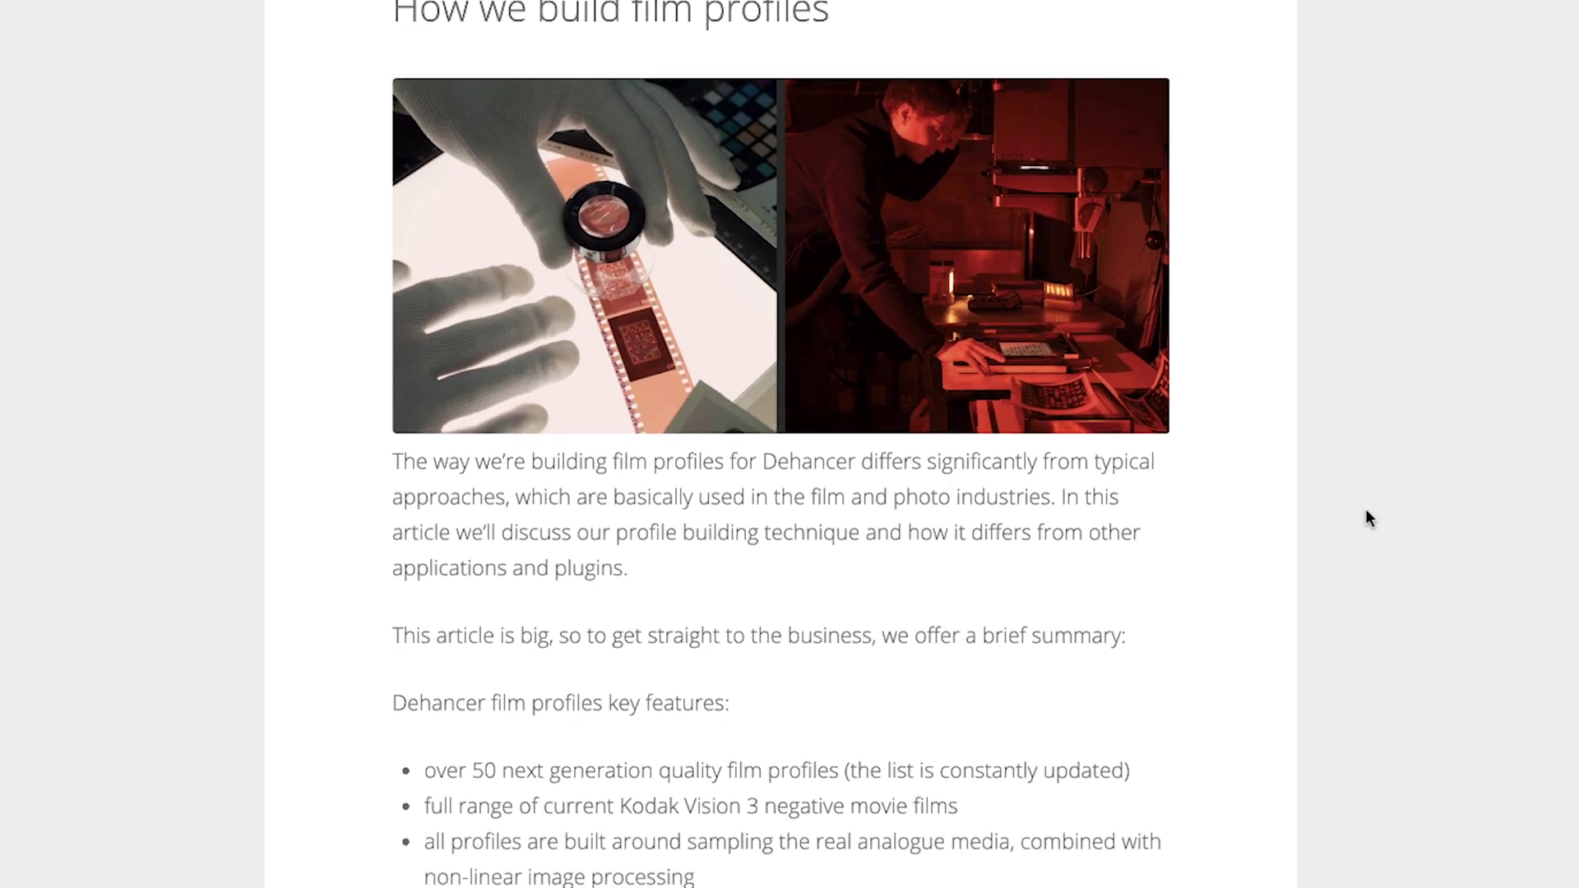
{"action": "scroll", "coordinate": [1366, 510], "scroll_direction": "down", "scroll_amount": 6}
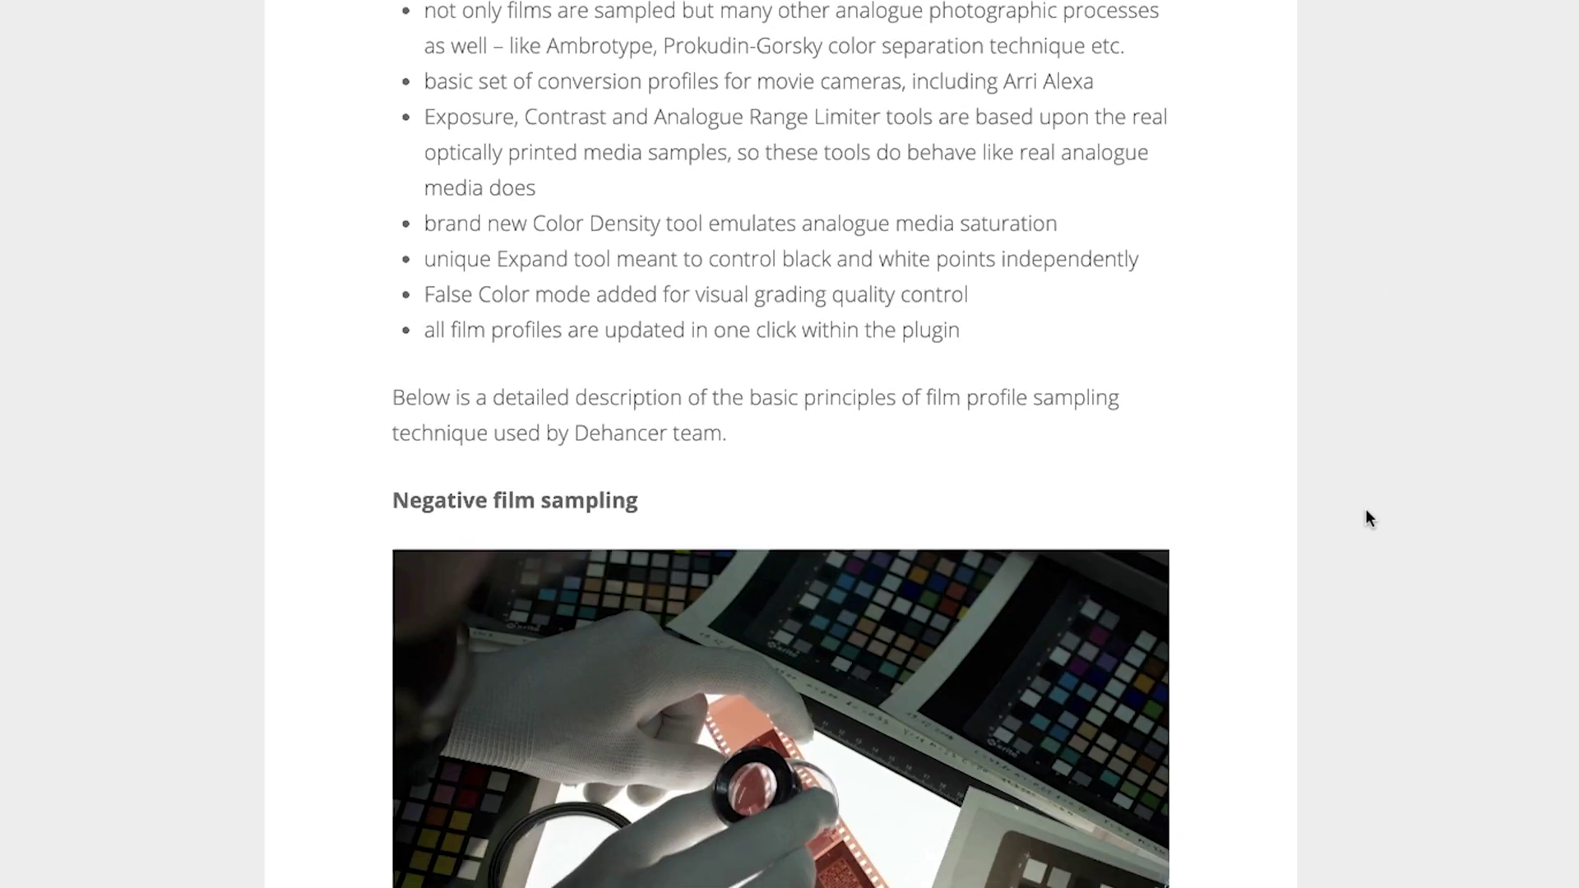
{"action": "scroll", "coordinate": [1366, 510], "scroll_direction": "down", "scroll_amount": 5}
{"action": "scroll", "coordinate": [1366, 519], "scroll_direction": "down", "scroll_amount": 1}
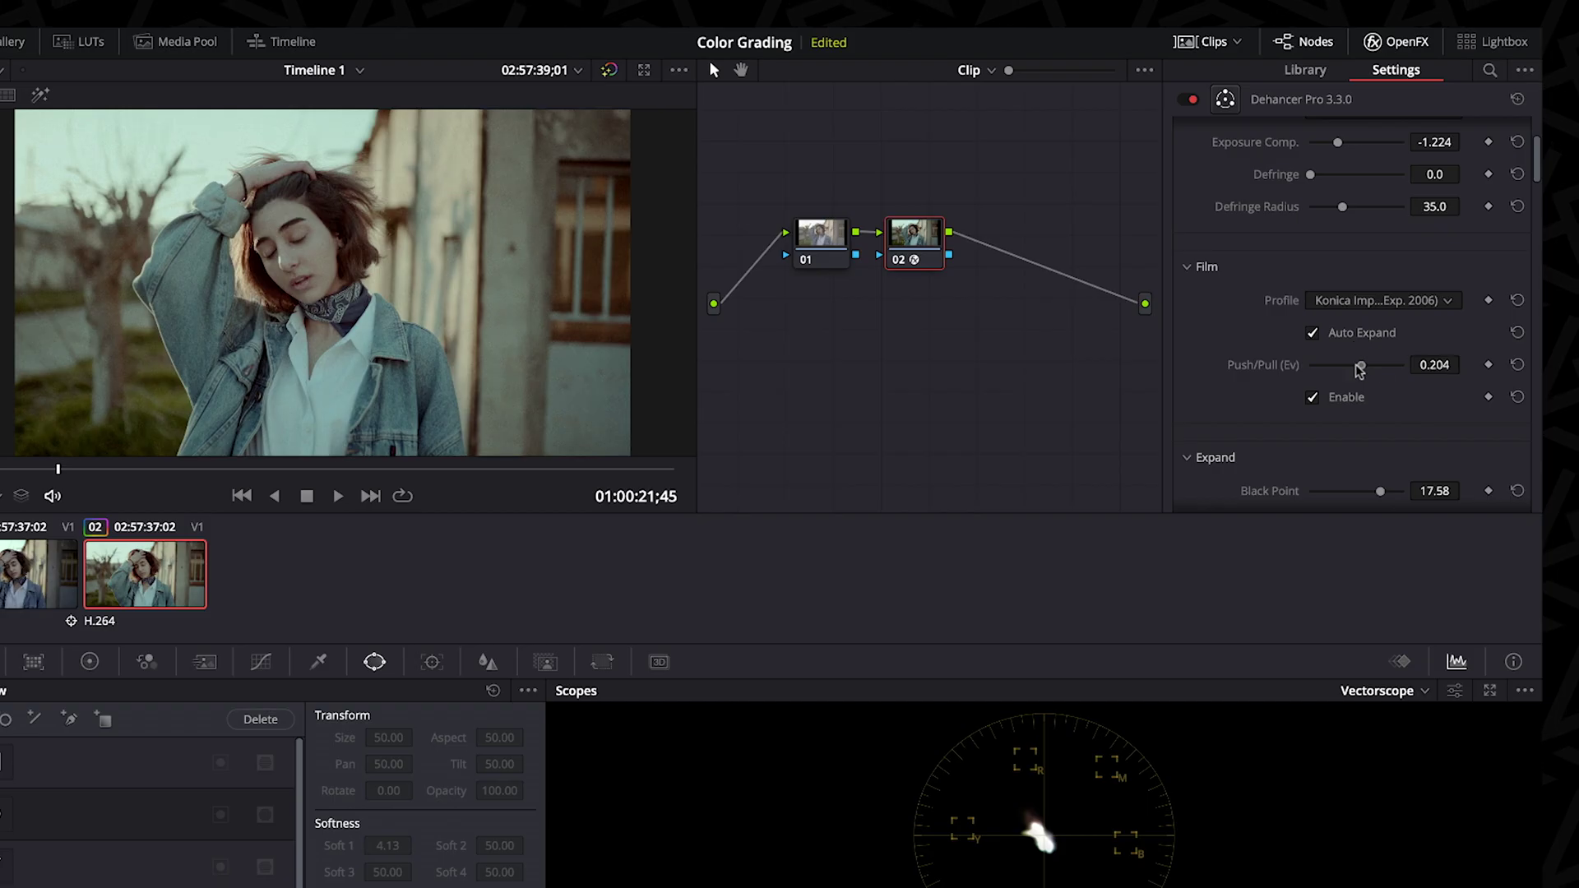
{"action": "mouse_move", "coordinate": [1362, 366]}
{"action": "left_mouse_down"}
{"action": "mouse_move", "coordinate": [1408, 370]}
{"action": "mouse_move", "coordinate": [1370, 372]}
{"action": "left_mouse_up"}
{"action": "left_click", "coordinate": [1517, 365]}
Set the black point to 19.80 and lower Print tonal contrast to -6.1
{"action": "scroll", "coordinate": [1366, 378], "scroll_direction": "down", "scroll_amount": 3}
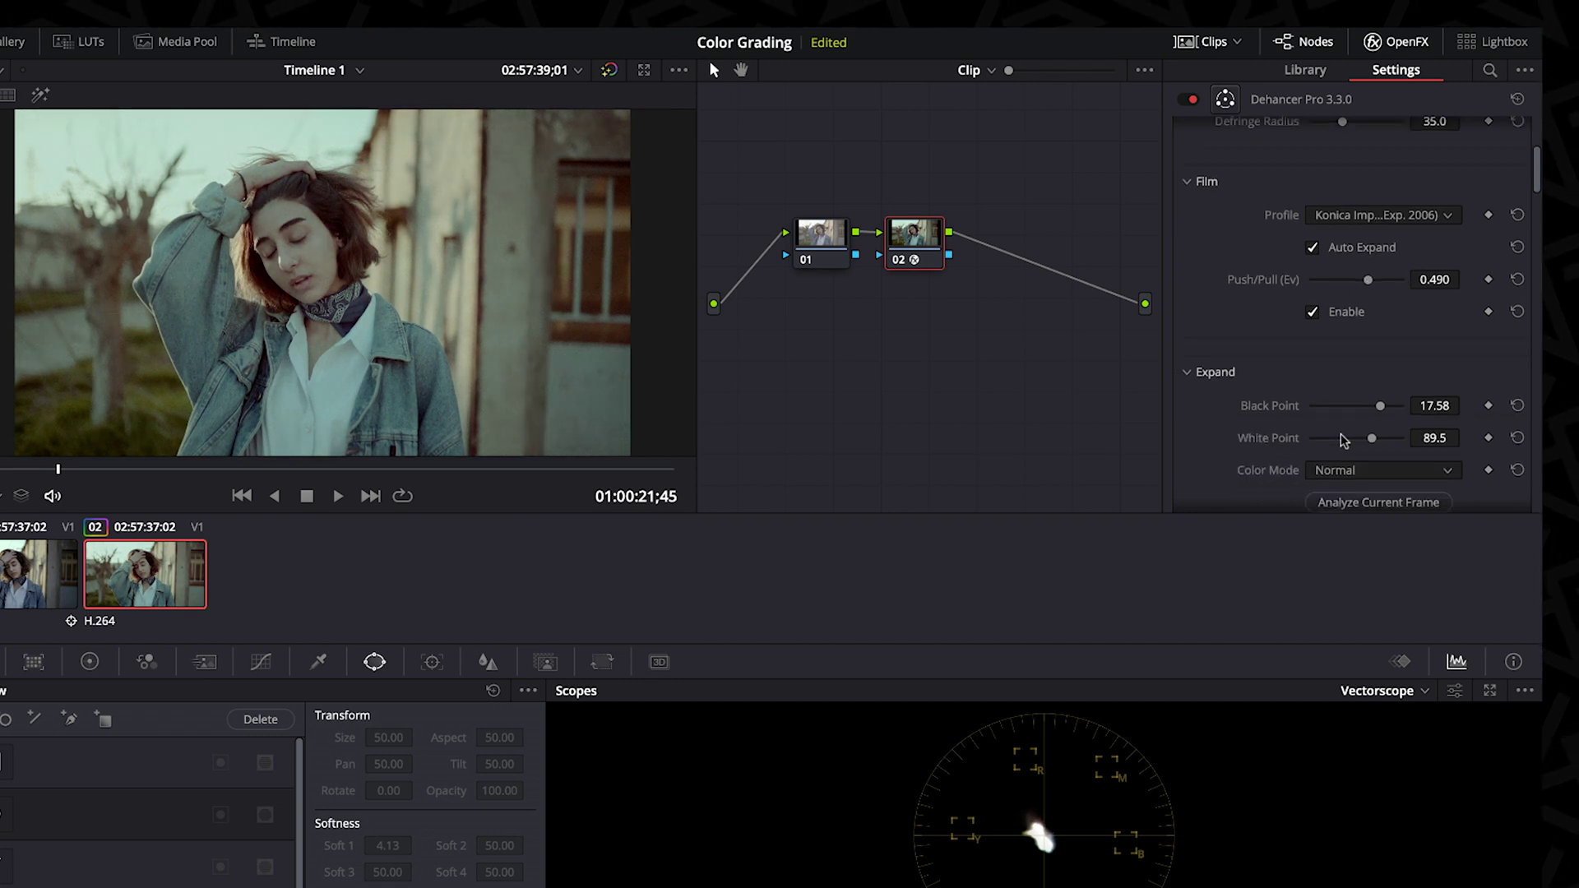
{"action": "left_click_drag", "start_coordinate": [1382, 374], "coordinate": [1374, 400]}
{"action": "scroll", "coordinate": [1291, 334], "scroll_direction": "down", "scroll_amount": 8}
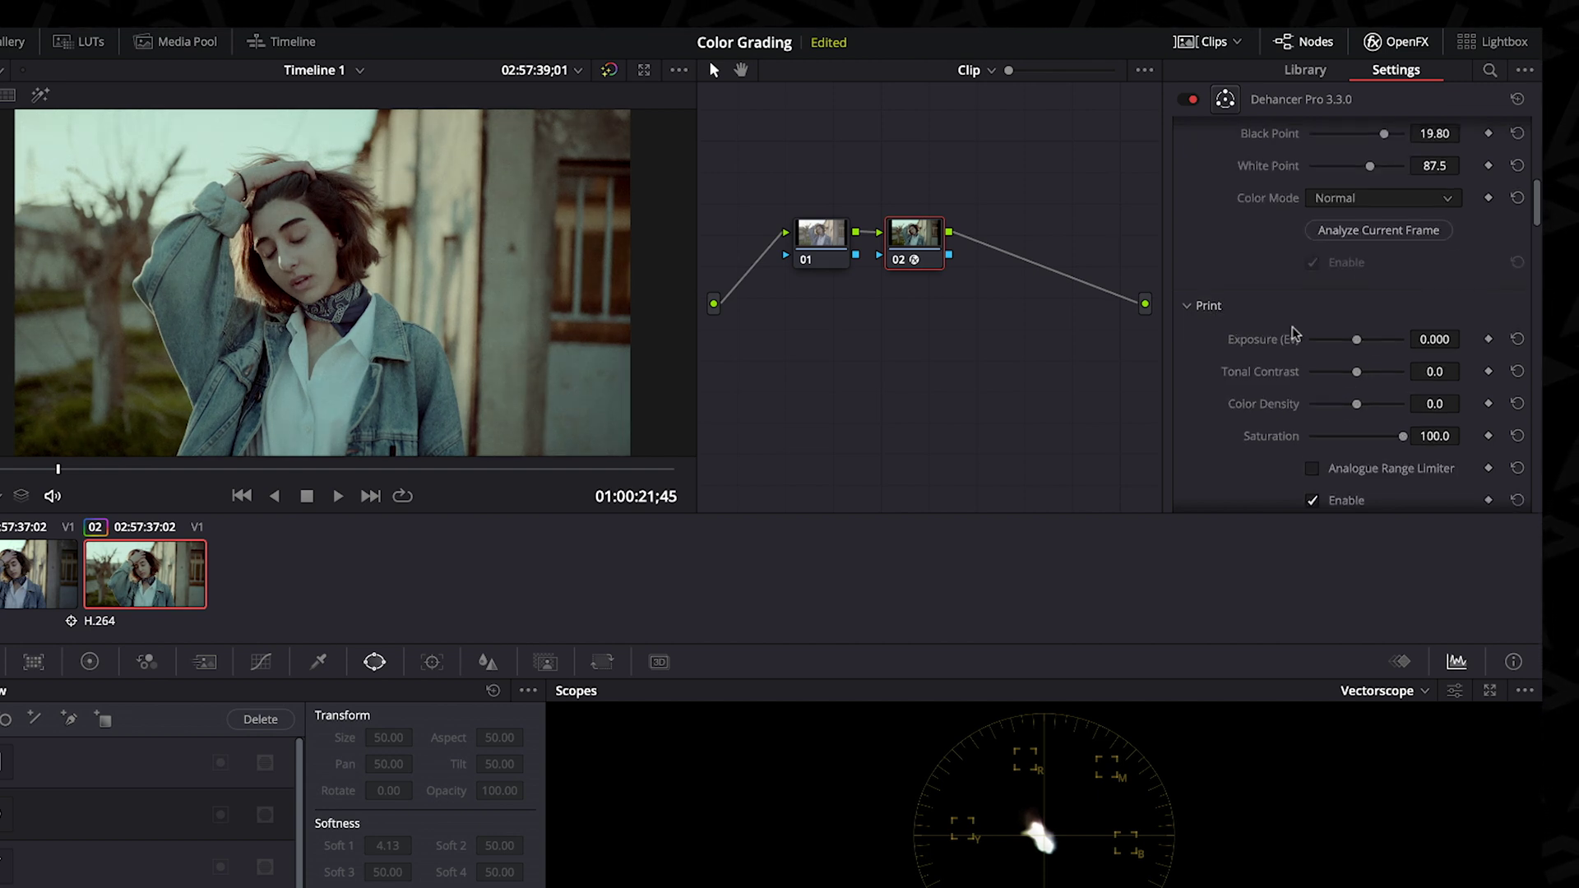
{"action": "scroll", "coordinate": [1295, 334], "scroll_direction": "down", "scroll_amount": 1}
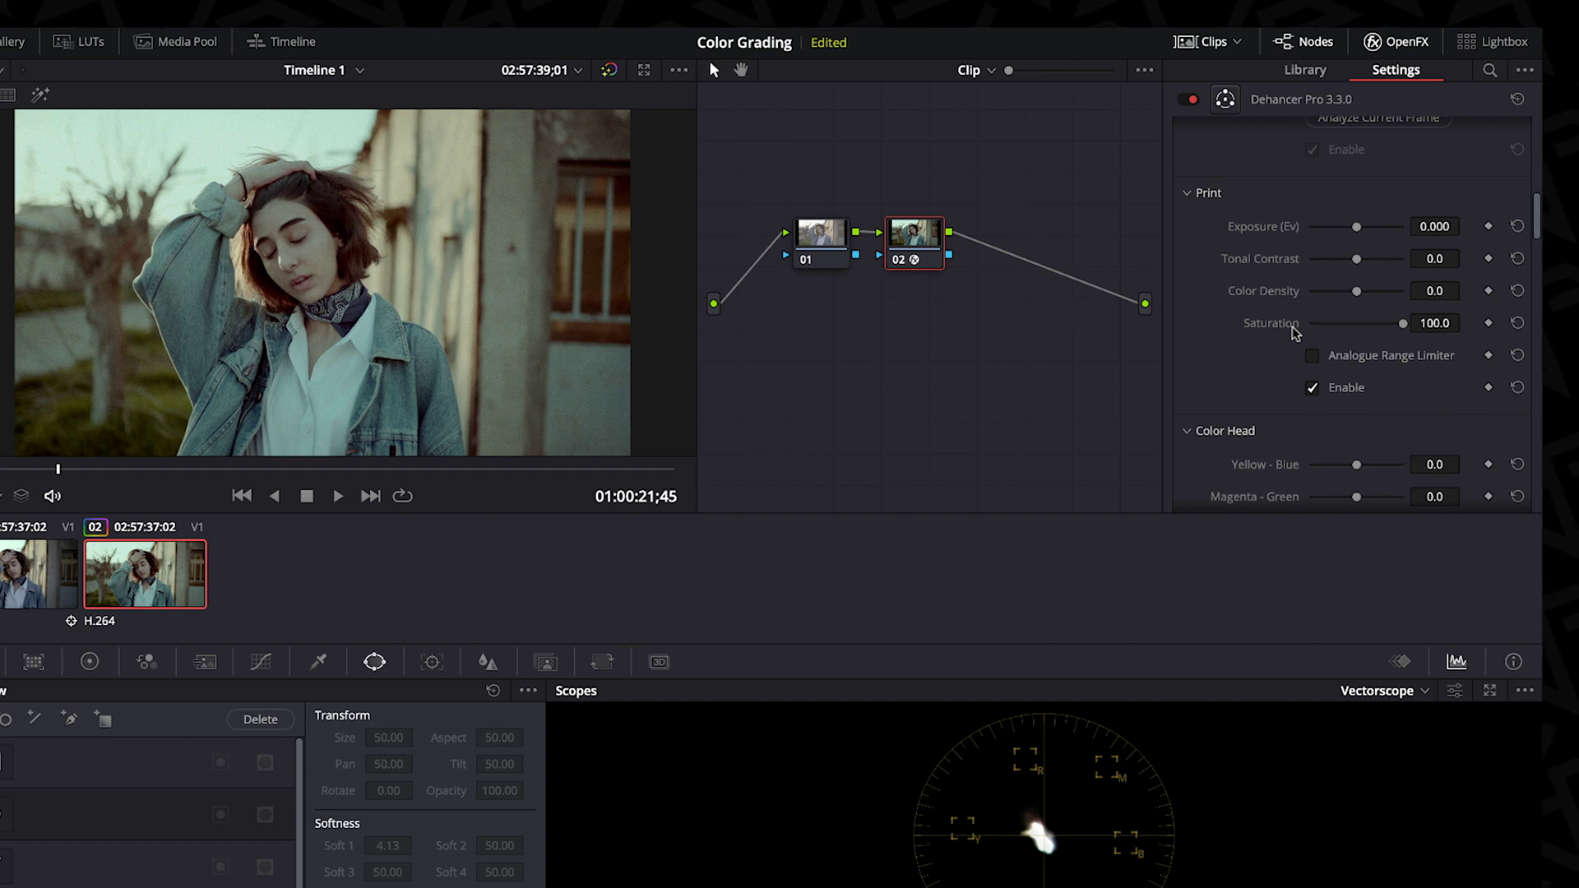
{"action": "left_click_drag", "start_coordinate": [1364, 259], "coordinate": [1349, 255]}
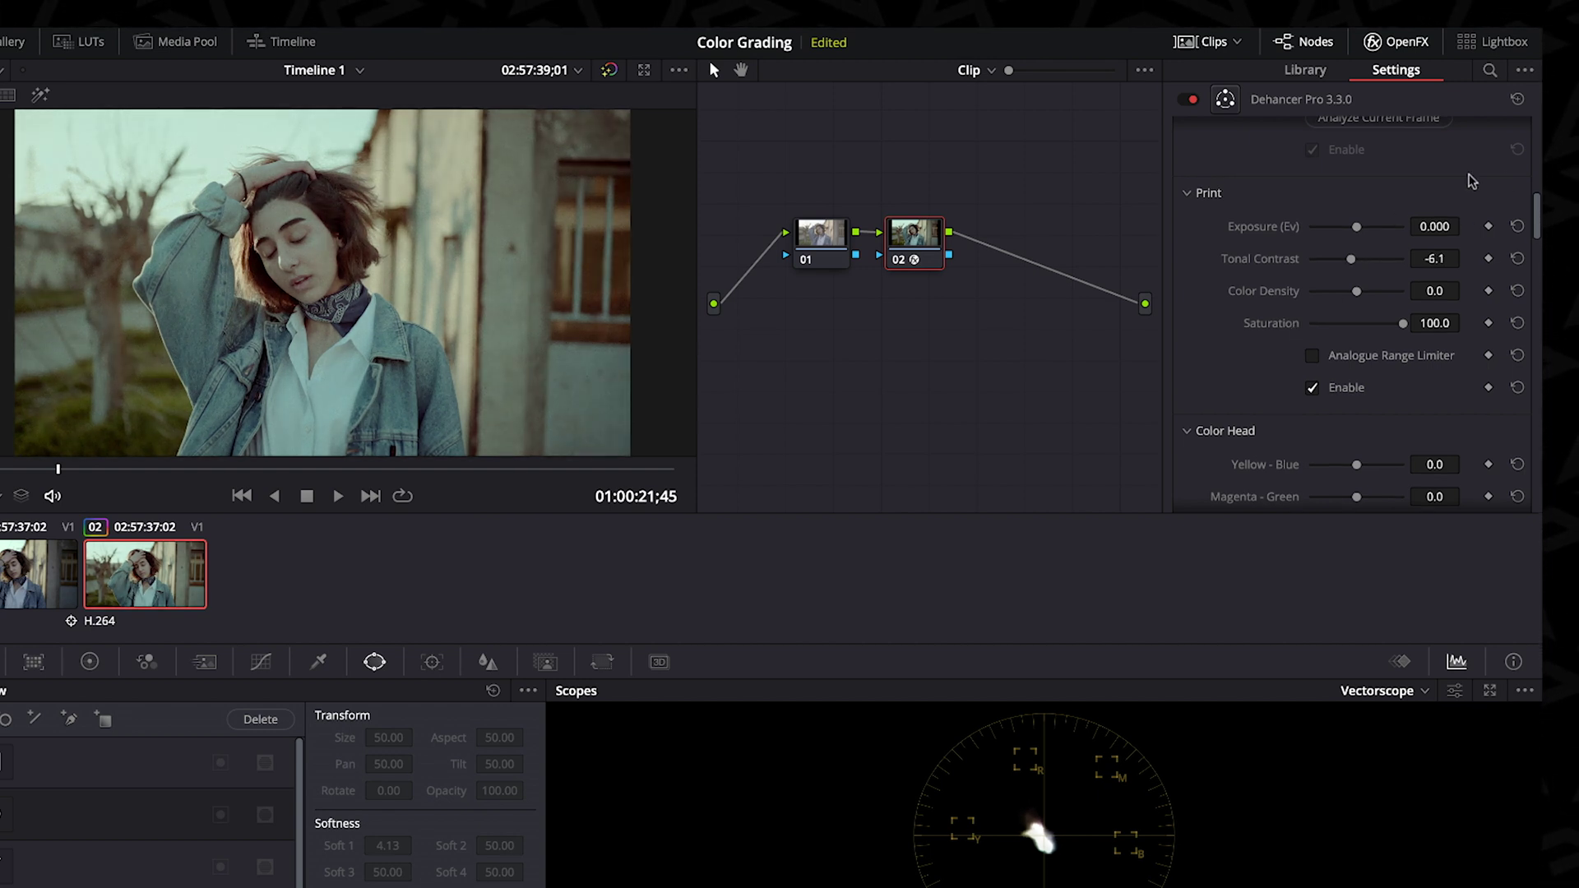
Try a blue Color Head tint, reset both tints to zero, and compare with Color Head toggled
{"action": "scroll", "coordinate": [1383, 358], "scroll_direction": "down", "scroll_amount": 1}
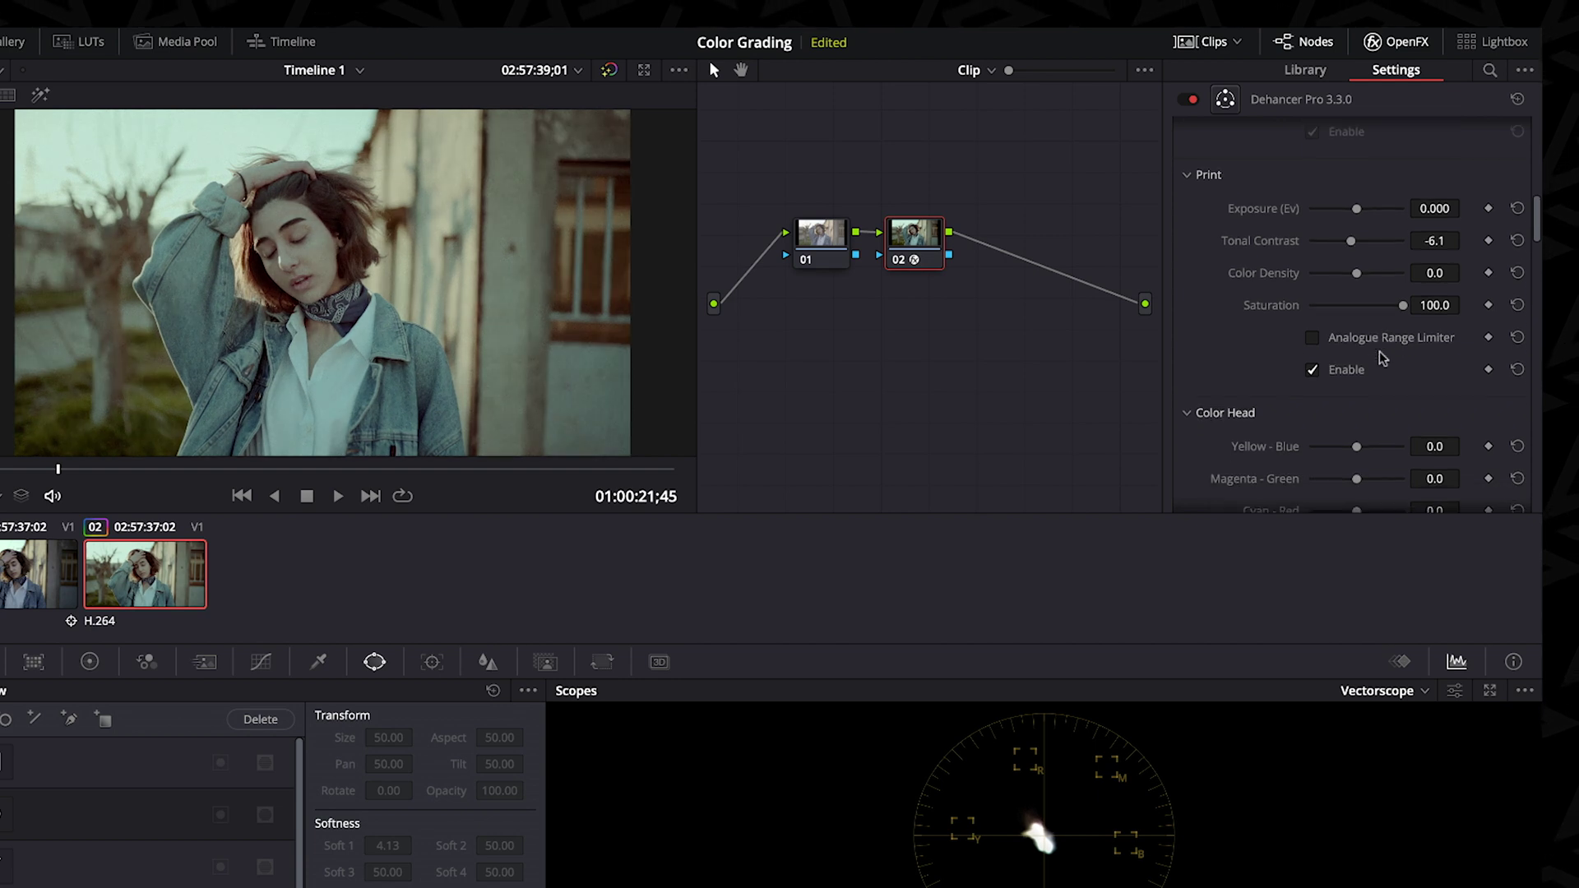
{"action": "scroll", "coordinate": [1382, 358], "scroll_direction": "down", "scroll_amount": 10}
{"action": "left_click_drag", "start_coordinate": [1357, 180], "coordinate": [1347, 216]}
{"action": "double_click", "coordinate": [1343, 180]}
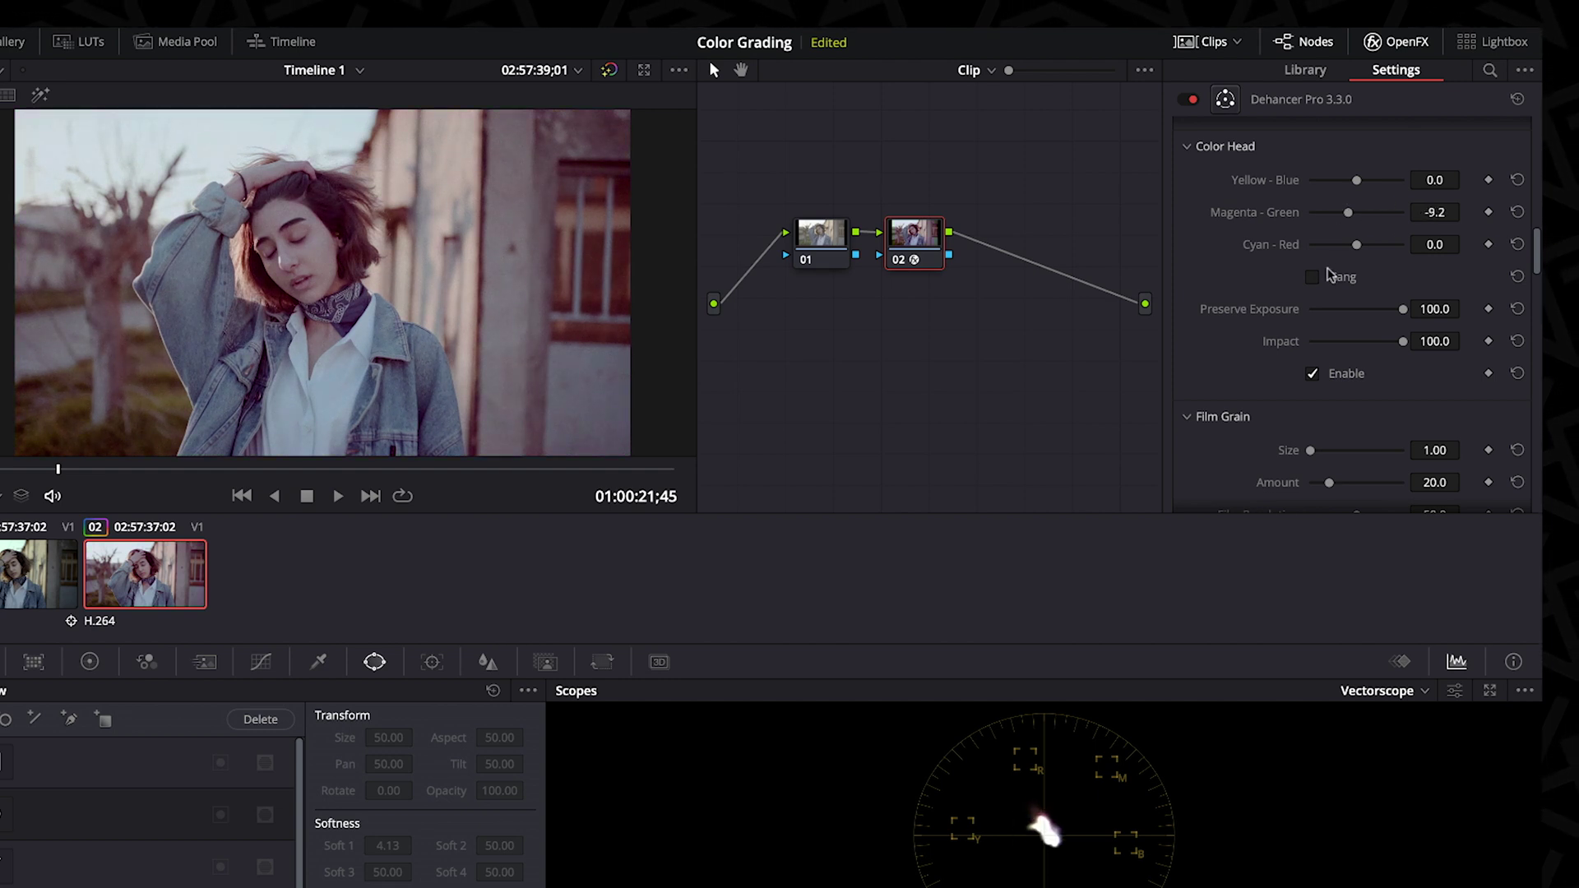
{"action": "left_click", "coordinate": [1518, 214]}
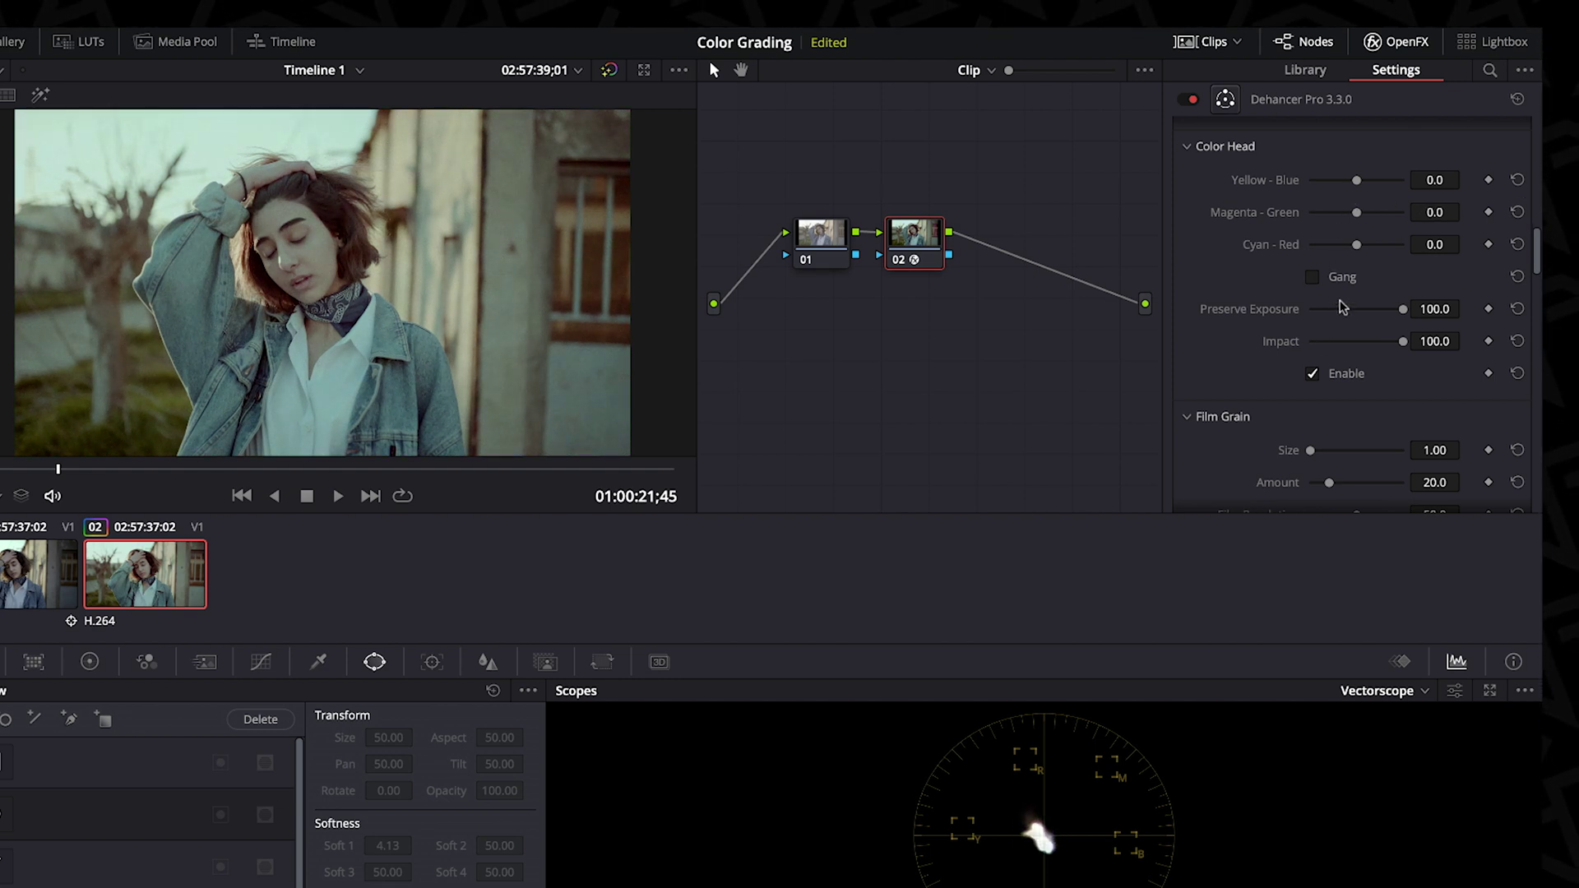
{"action": "scroll", "coordinate": [1342, 307], "scroll_direction": "down", "scroll_amount": 4}
{"action": "left_click", "coordinate": [1347, 237]}
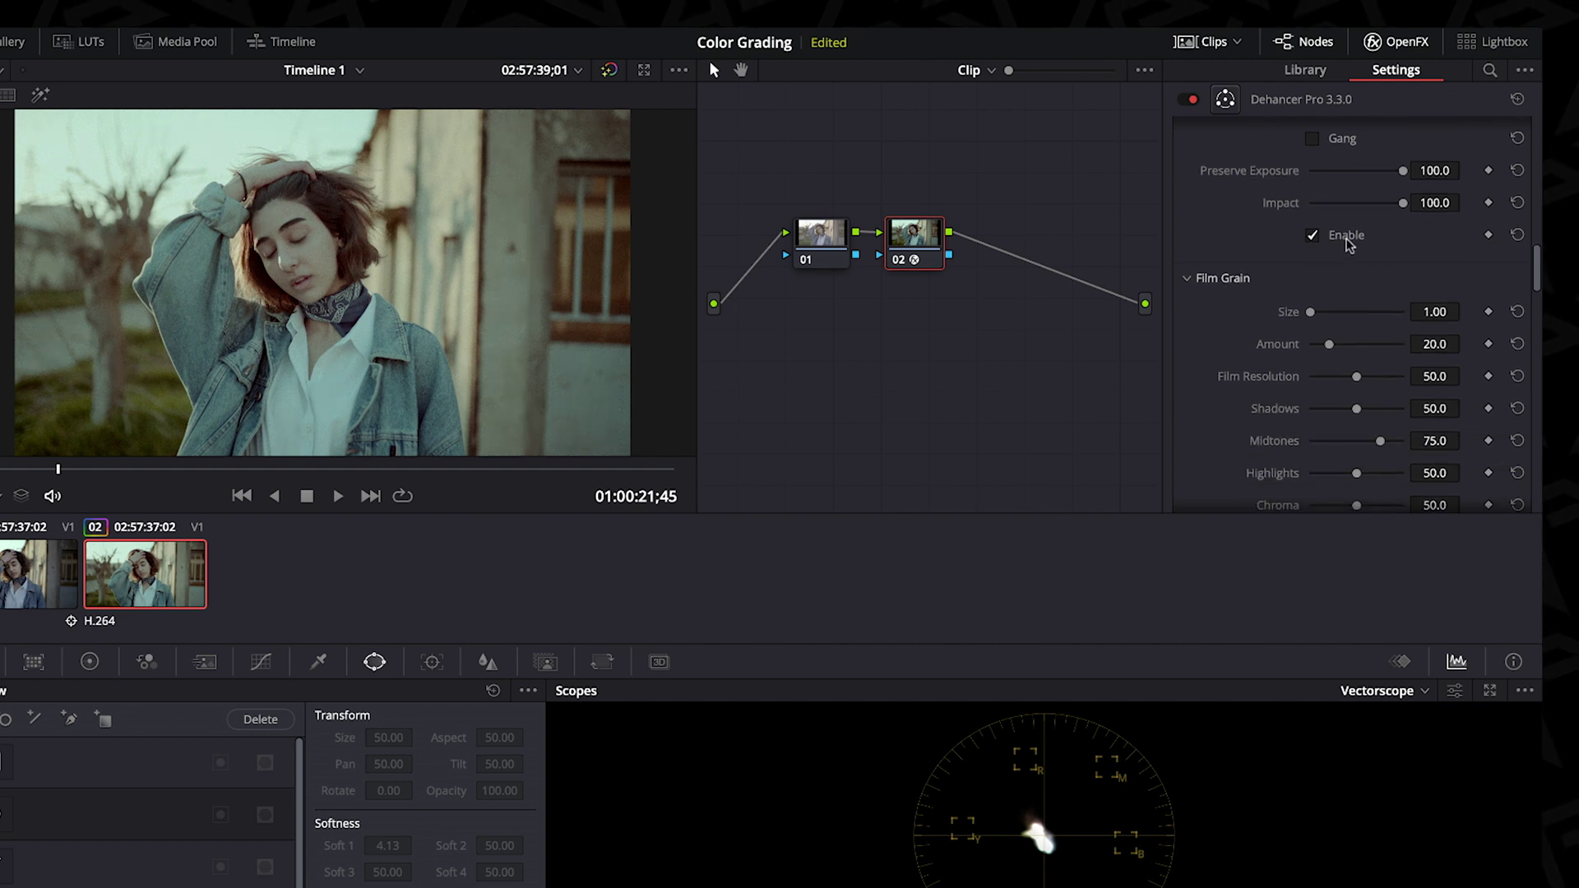
Lower the Film Grain amount from 20.0 to 11.2, keeping grain size at 1.00
{"action": "scroll", "coordinate": [1349, 245], "scroll_direction": "down", "scroll_amount": 4}
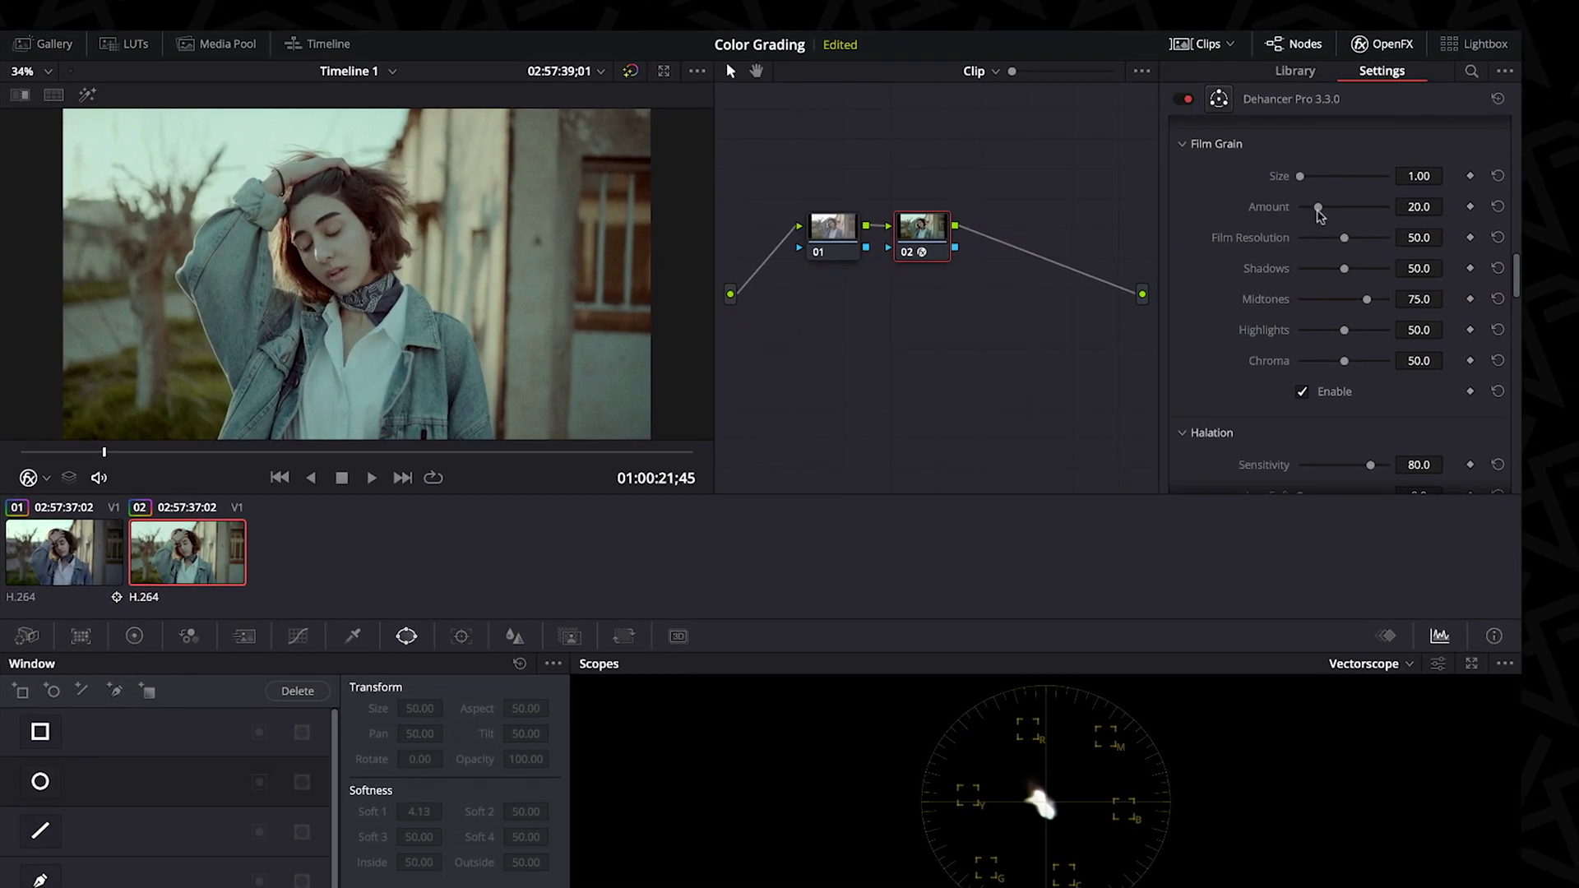
{"action": "left_click_drag", "start_coordinate": [1320, 213], "coordinate": [1317, 213]}
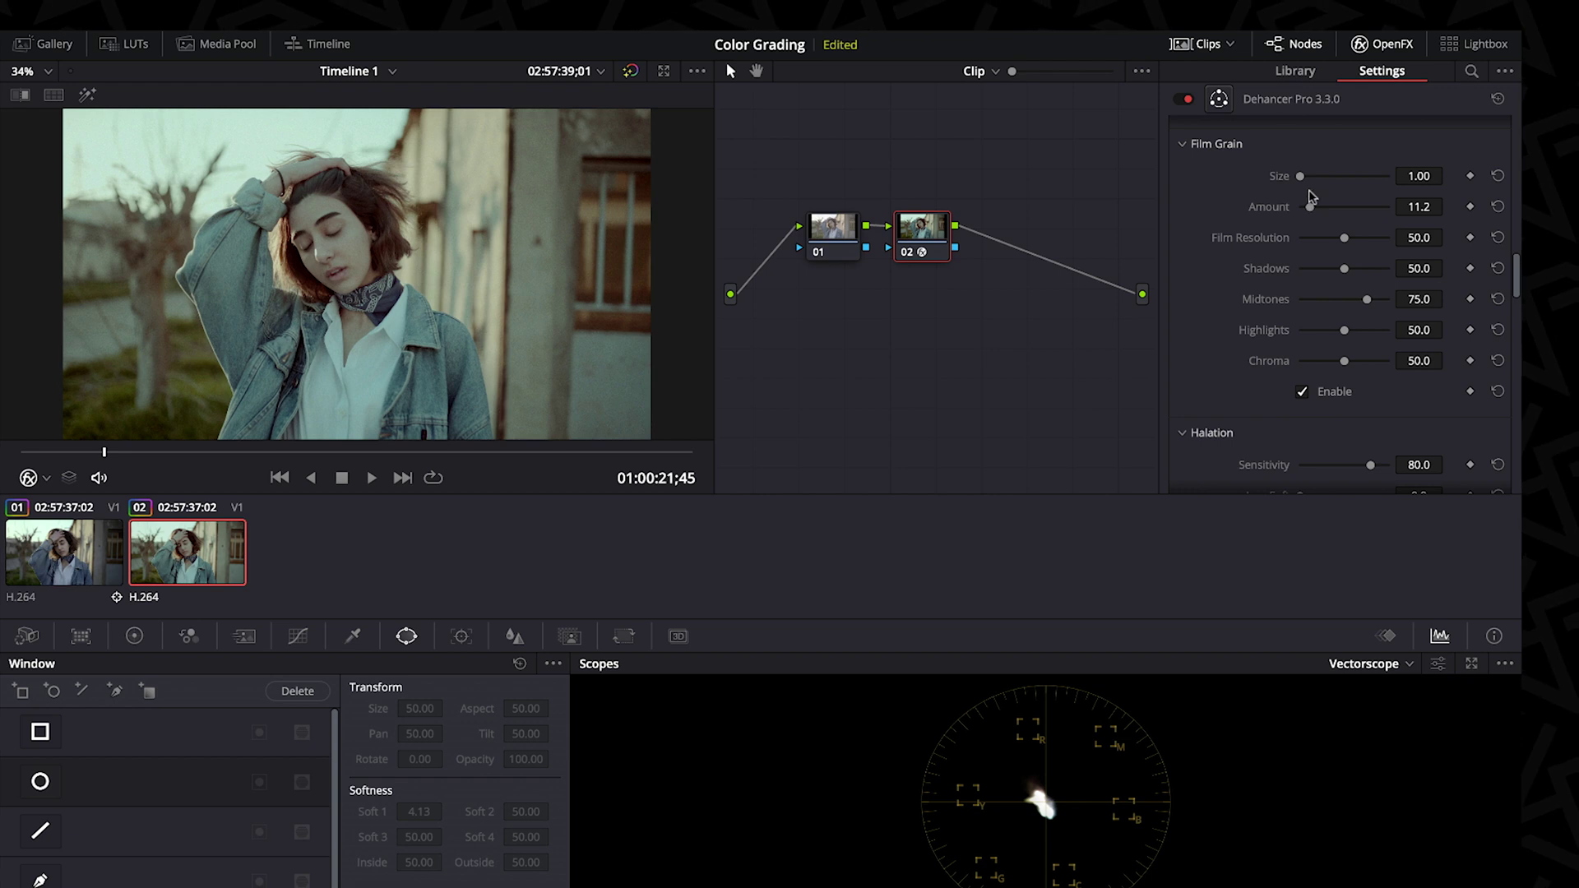
{"action": "scroll", "coordinate": [1324, 247], "scroll_direction": "down", "scroll_amount": 3}
{"action": "scroll", "coordinate": [1331, 281], "scroll_direction": "down", "scroll_amount": 1}
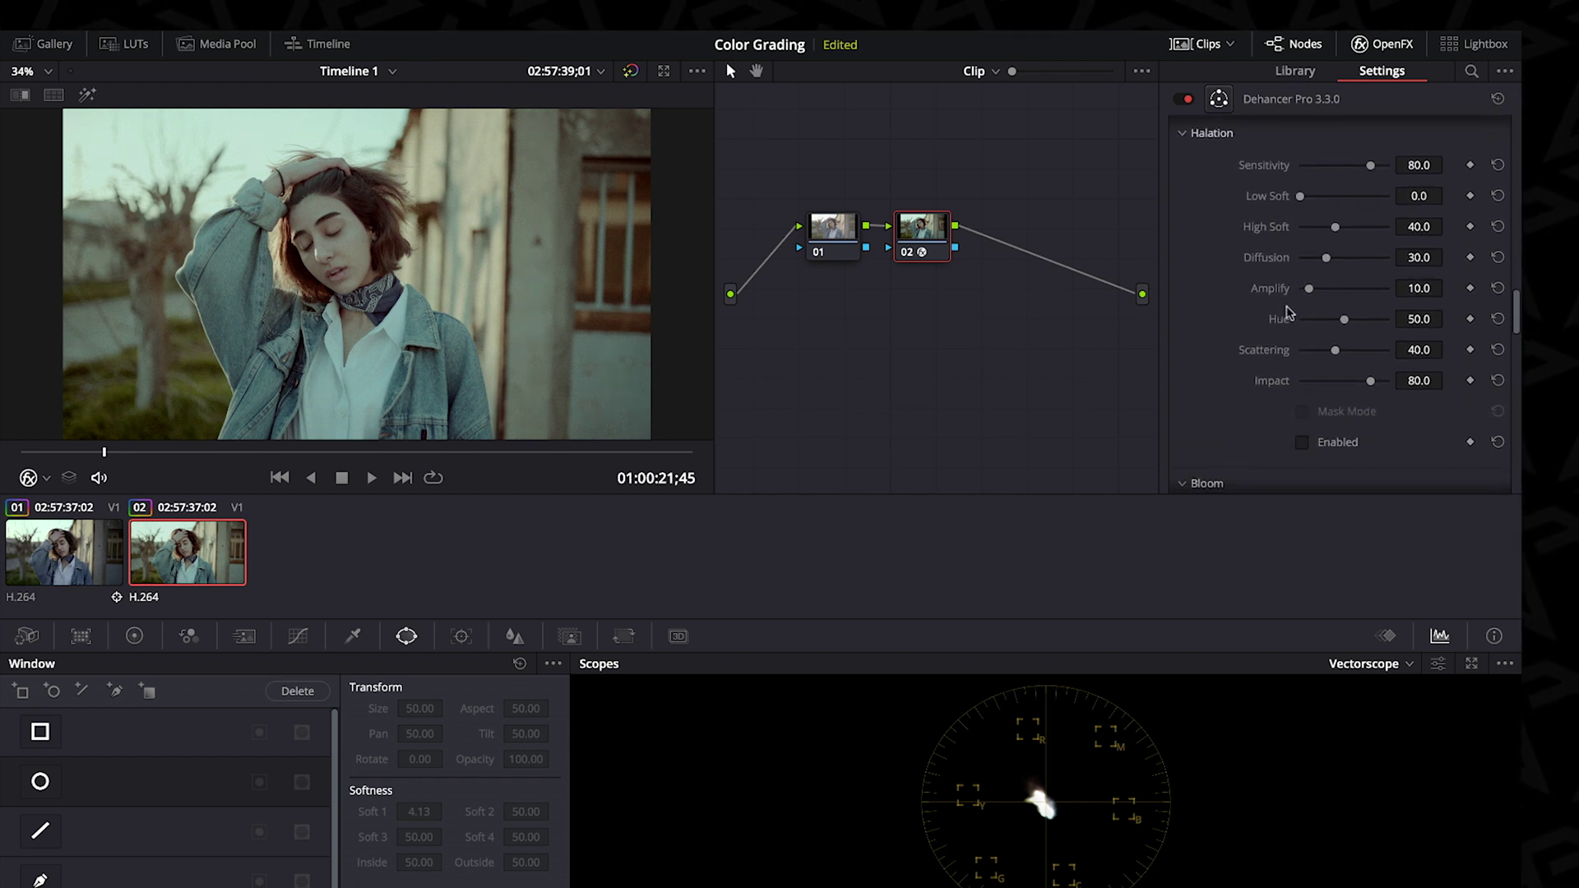
Try Halation on and back off, then disable Bloom
{"action": "left_click", "coordinate": [1312, 444]}
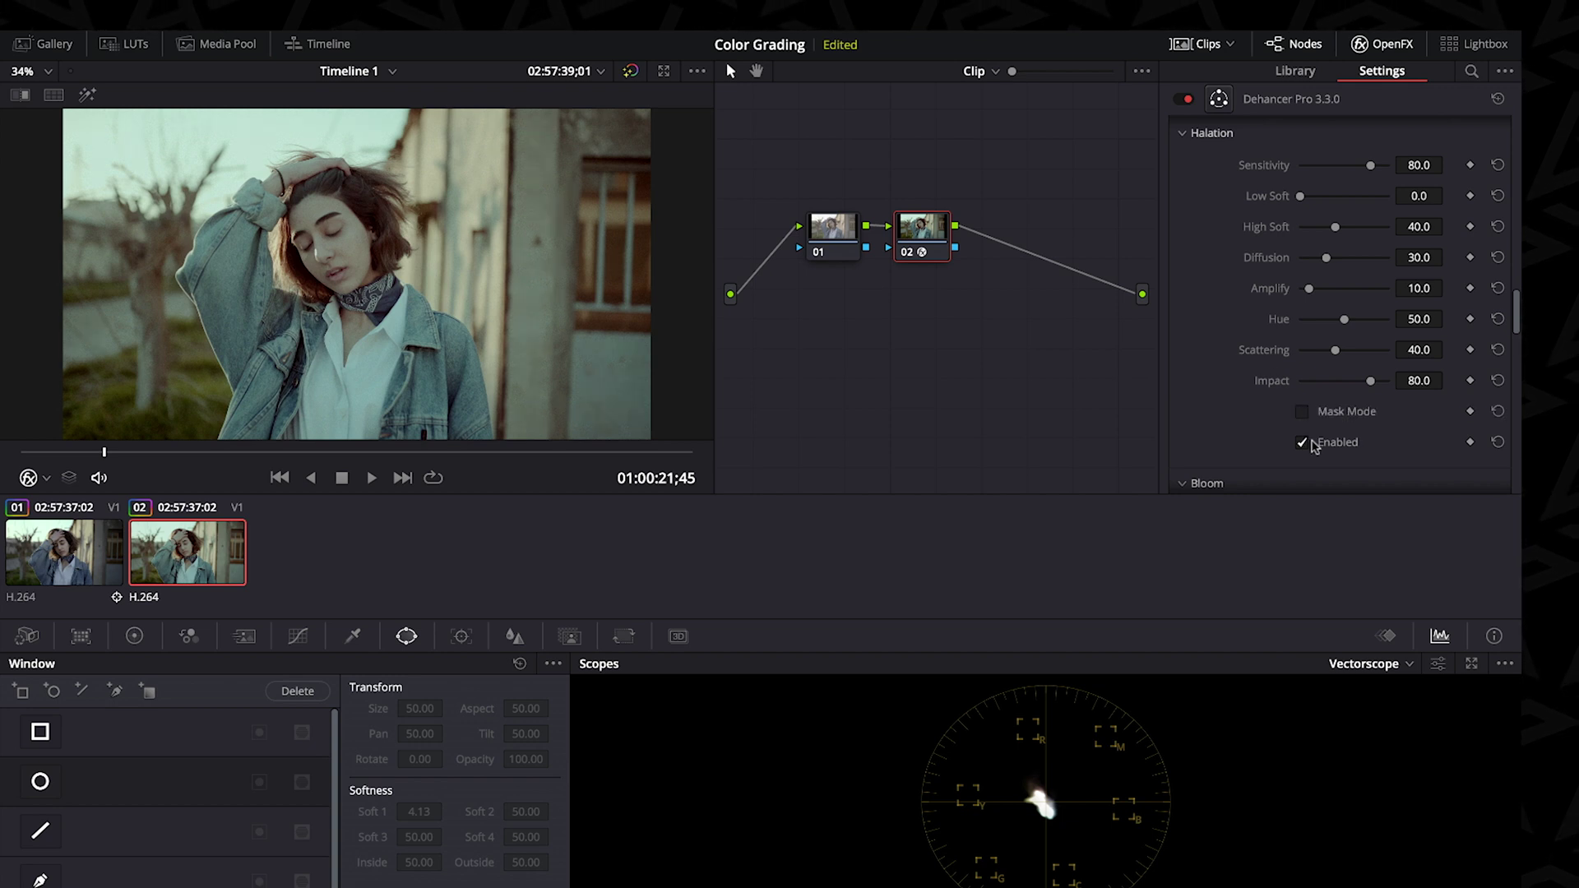
{"action": "left_click", "coordinate": [1311, 443]}
{"action": "scroll", "coordinate": [1279, 393], "scroll_direction": "down", "scroll_amount": 1}
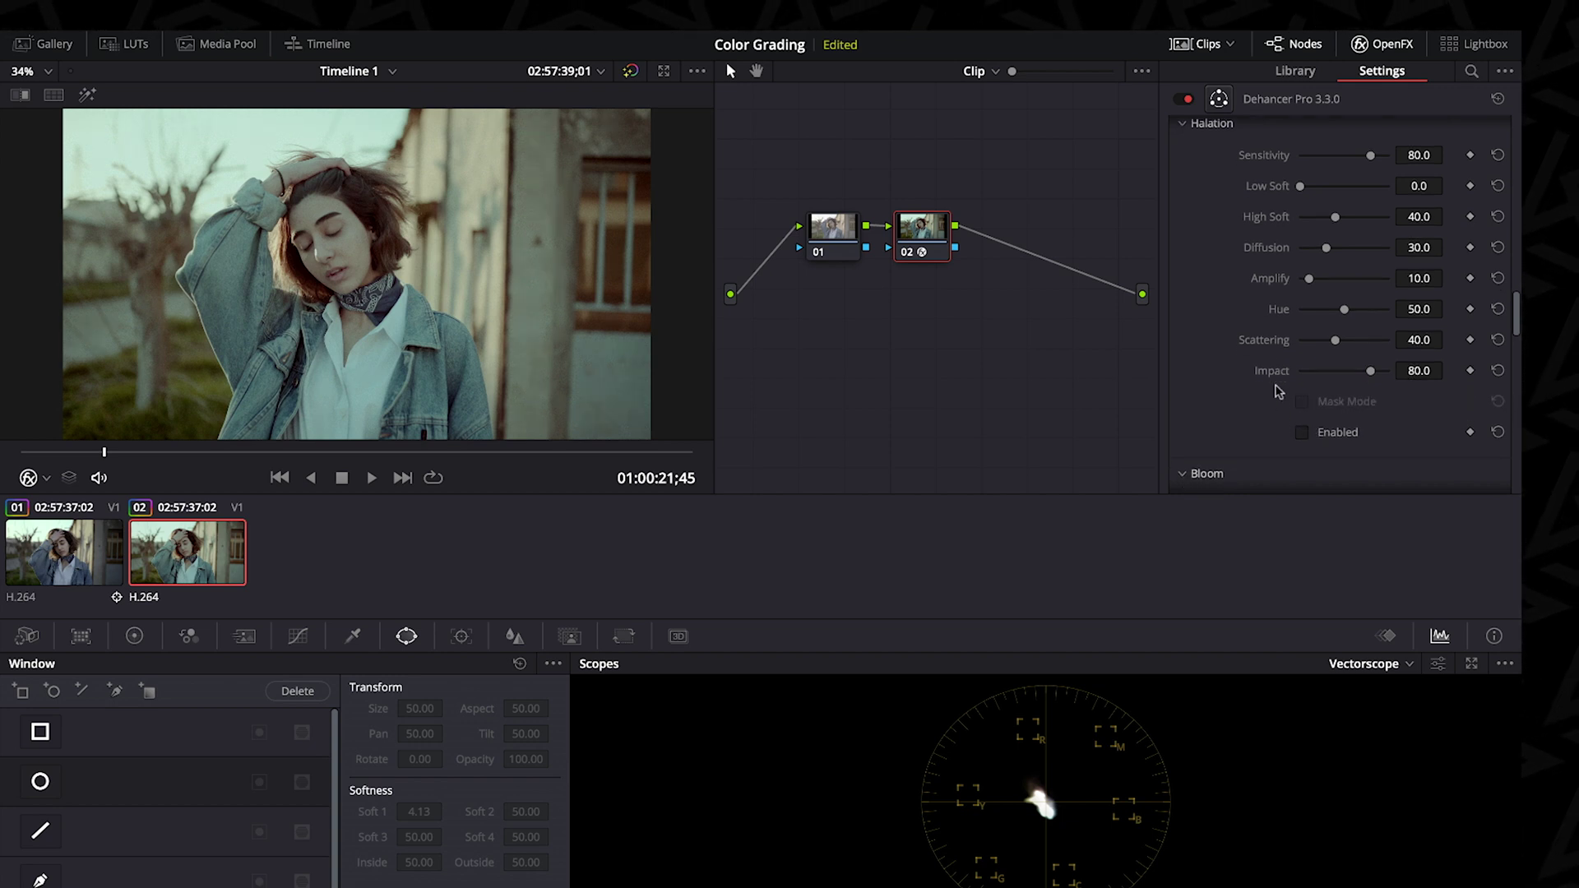
{"action": "scroll", "coordinate": [1279, 393], "scroll_direction": "down", "scroll_amount": 3}
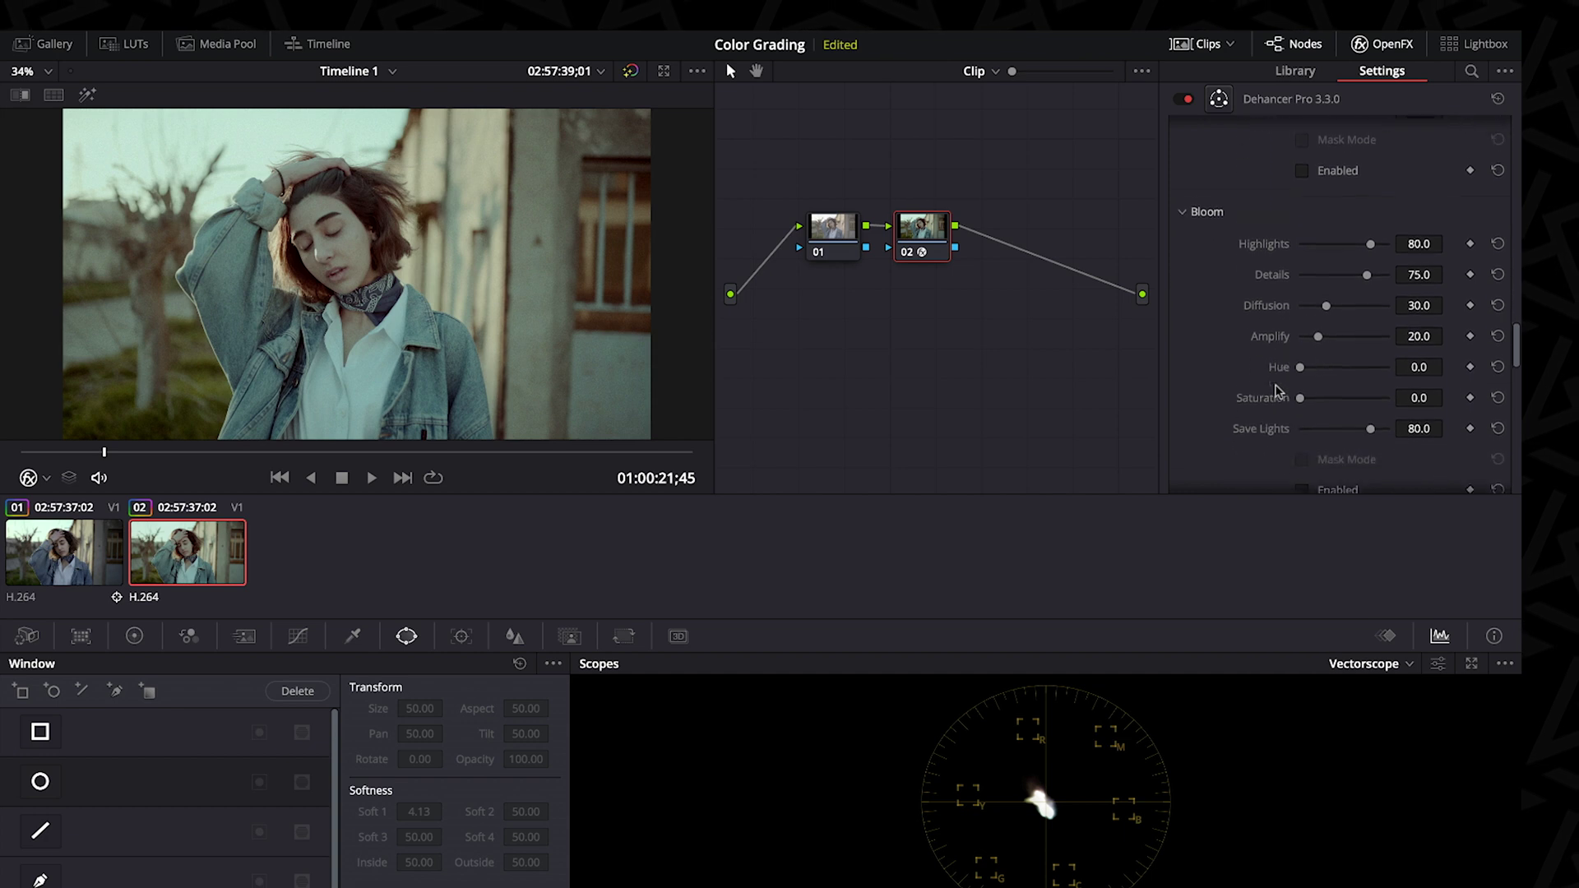
{"action": "scroll", "coordinate": [1278, 390], "scroll_direction": "down", "scroll_amount": 2}
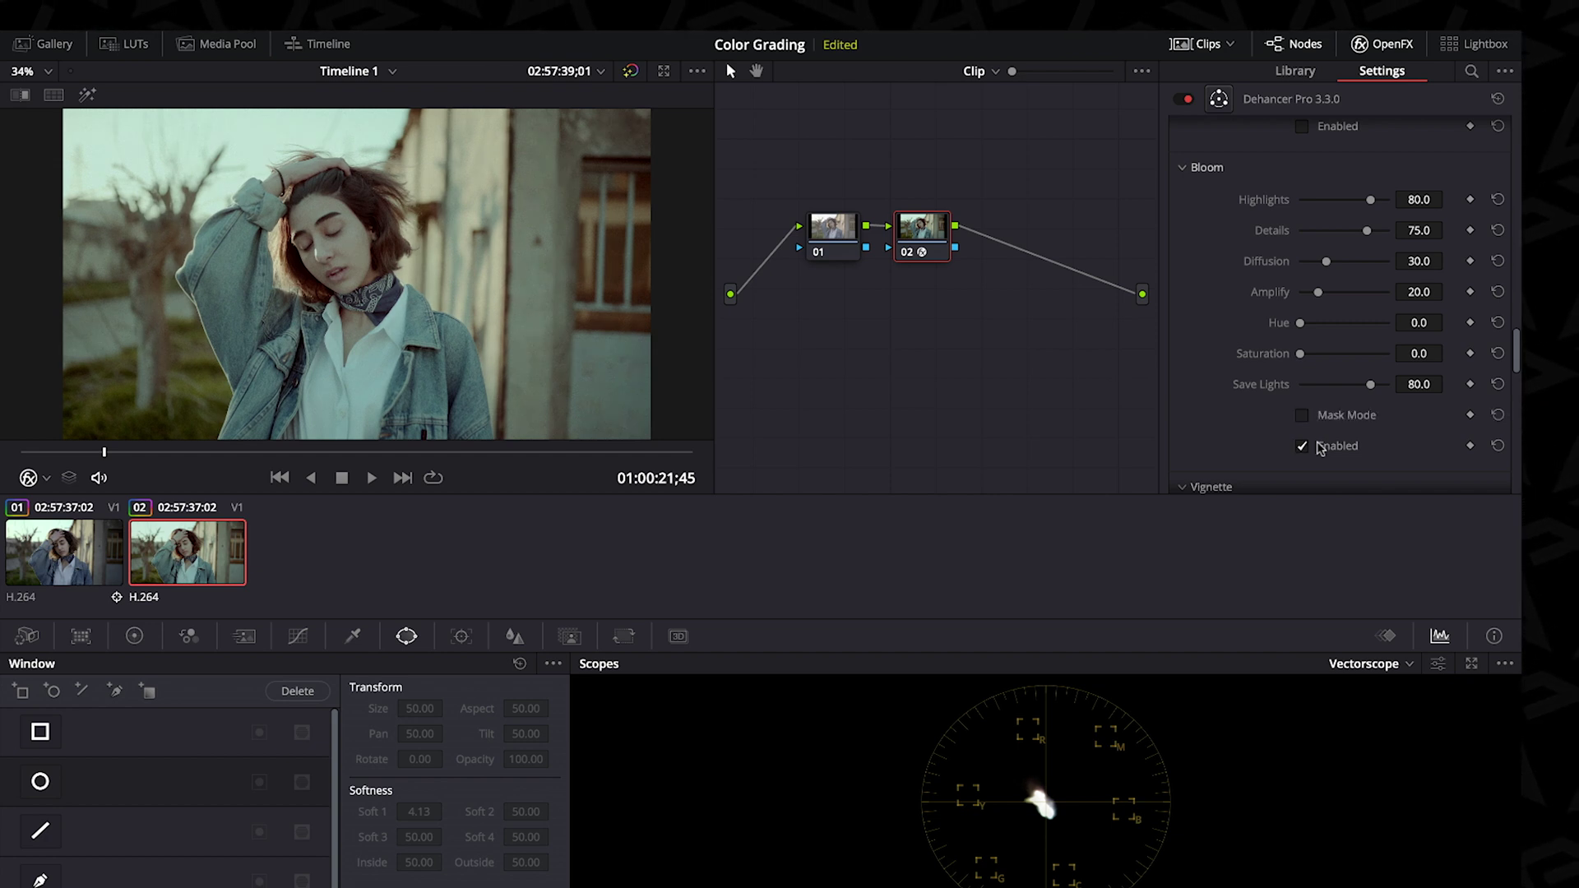
{"action": "left_click", "coordinate": [1319, 447]}
Enable Gate Weave so the image gently weaves
{"action": "scroll", "coordinate": [1320, 447], "scroll_direction": "down", "scroll_amount": 6}
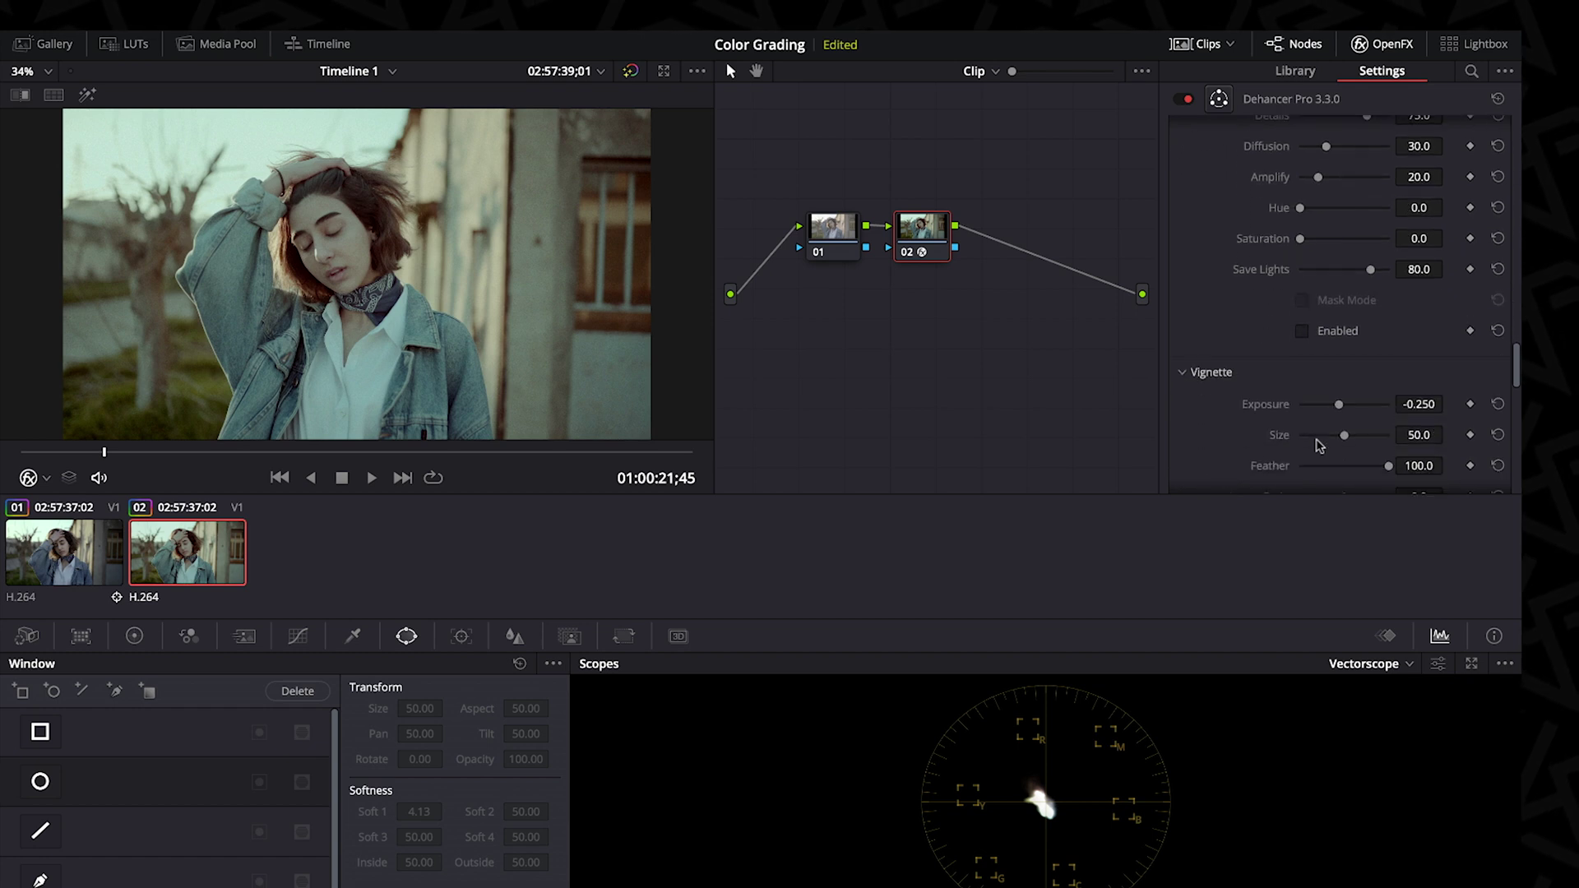
{"action": "scroll", "coordinate": [1319, 447], "scroll_direction": "down", "scroll_amount": 3}
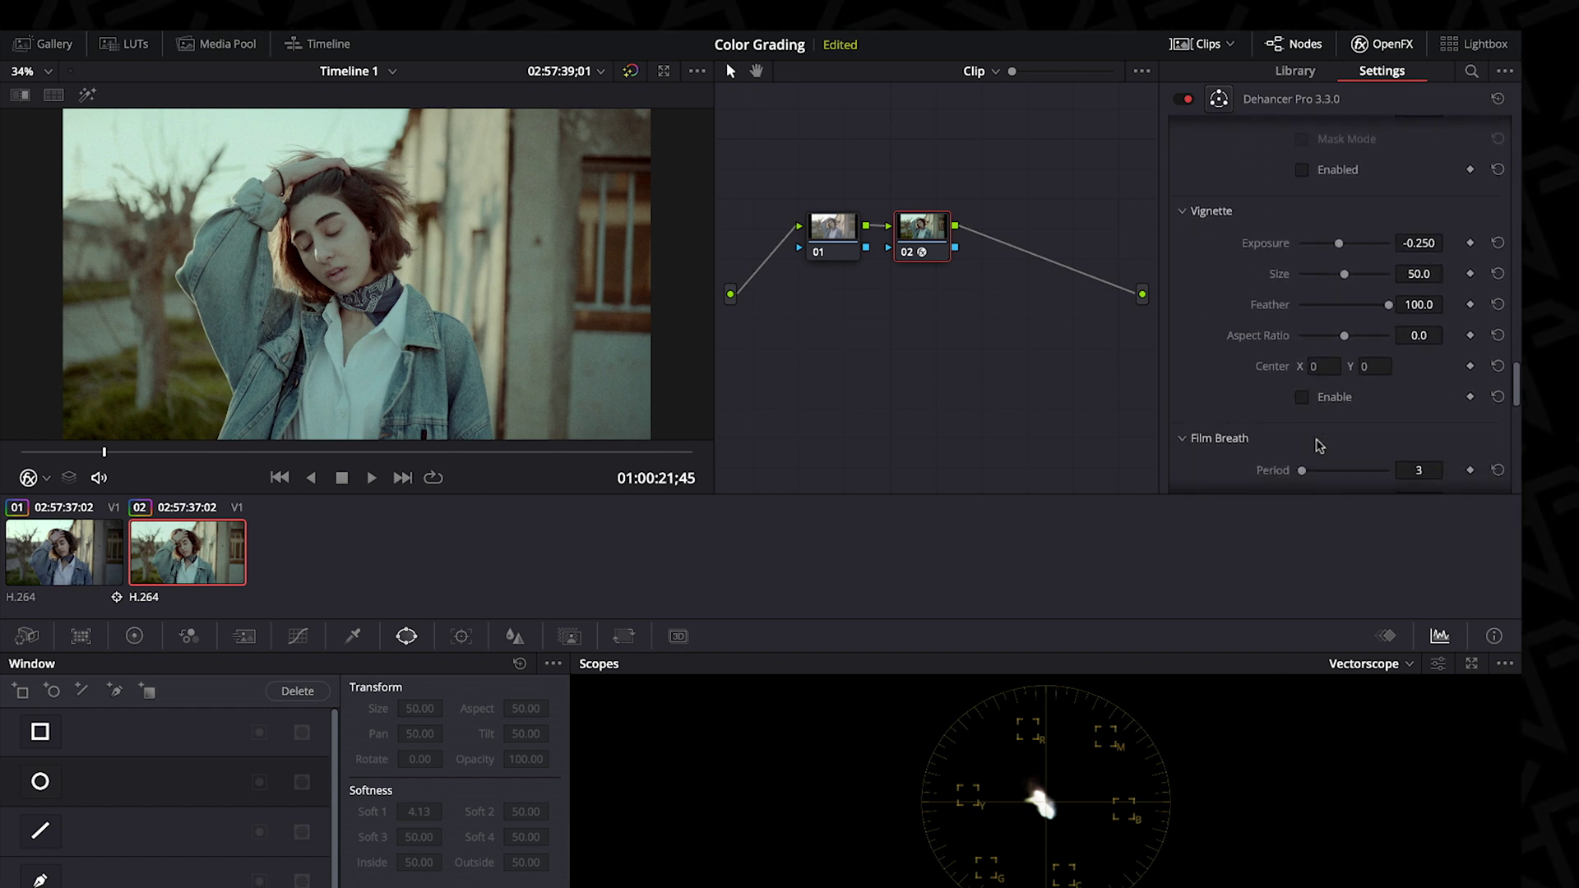
{"action": "scroll", "coordinate": [1319, 447], "scroll_direction": "down", "scroll_amount": 4}
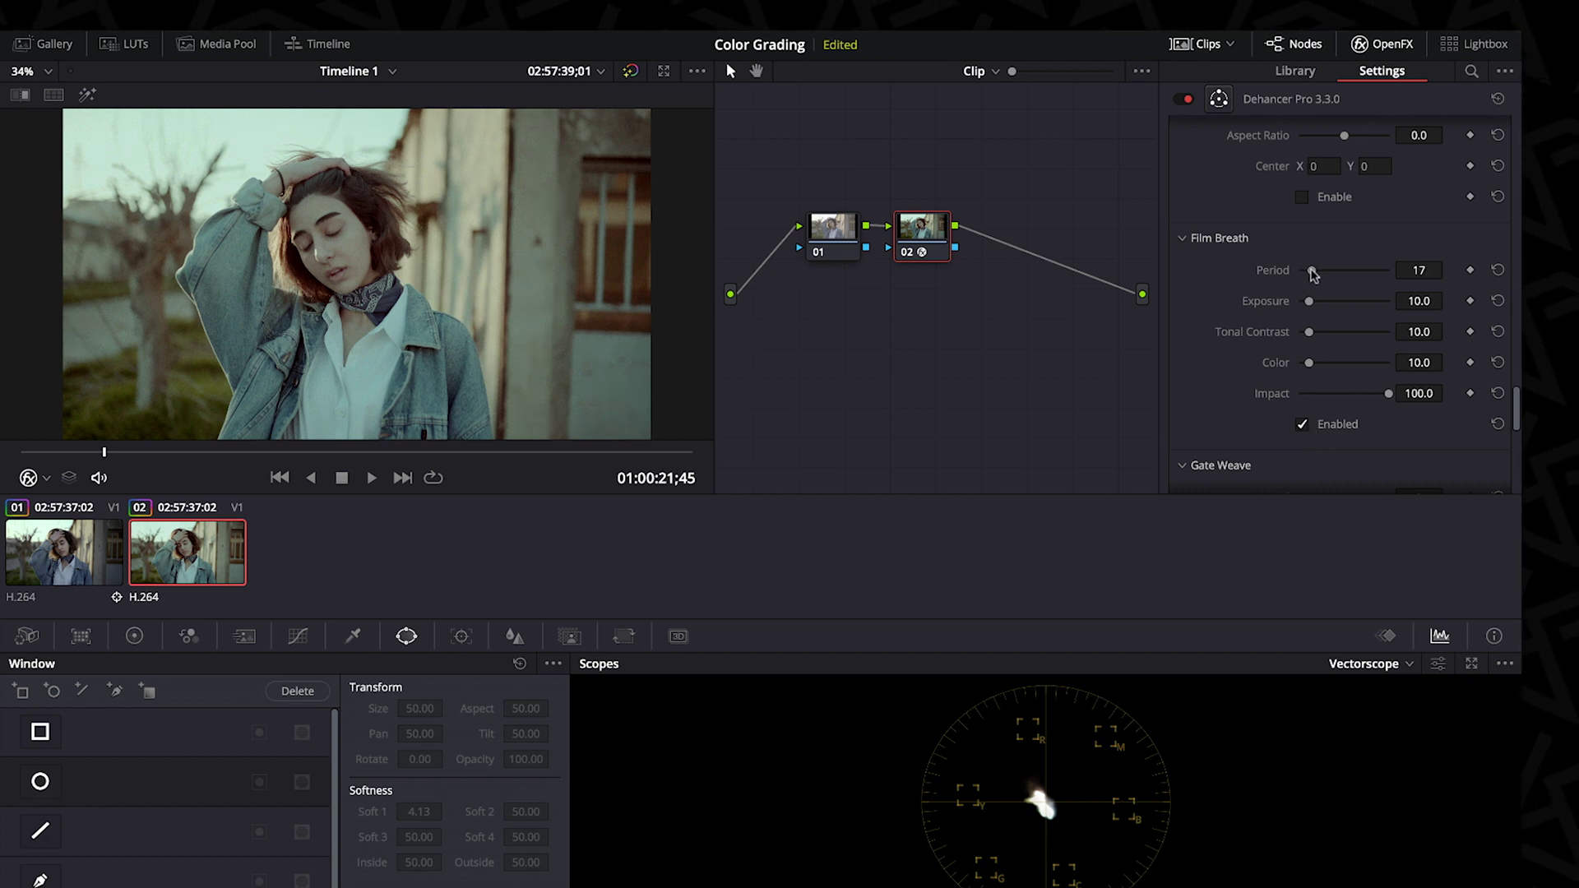
{"action": "scroll", "coordinate": [1313, 267], "scroll_direction": "down", "scroll_amount": 5}
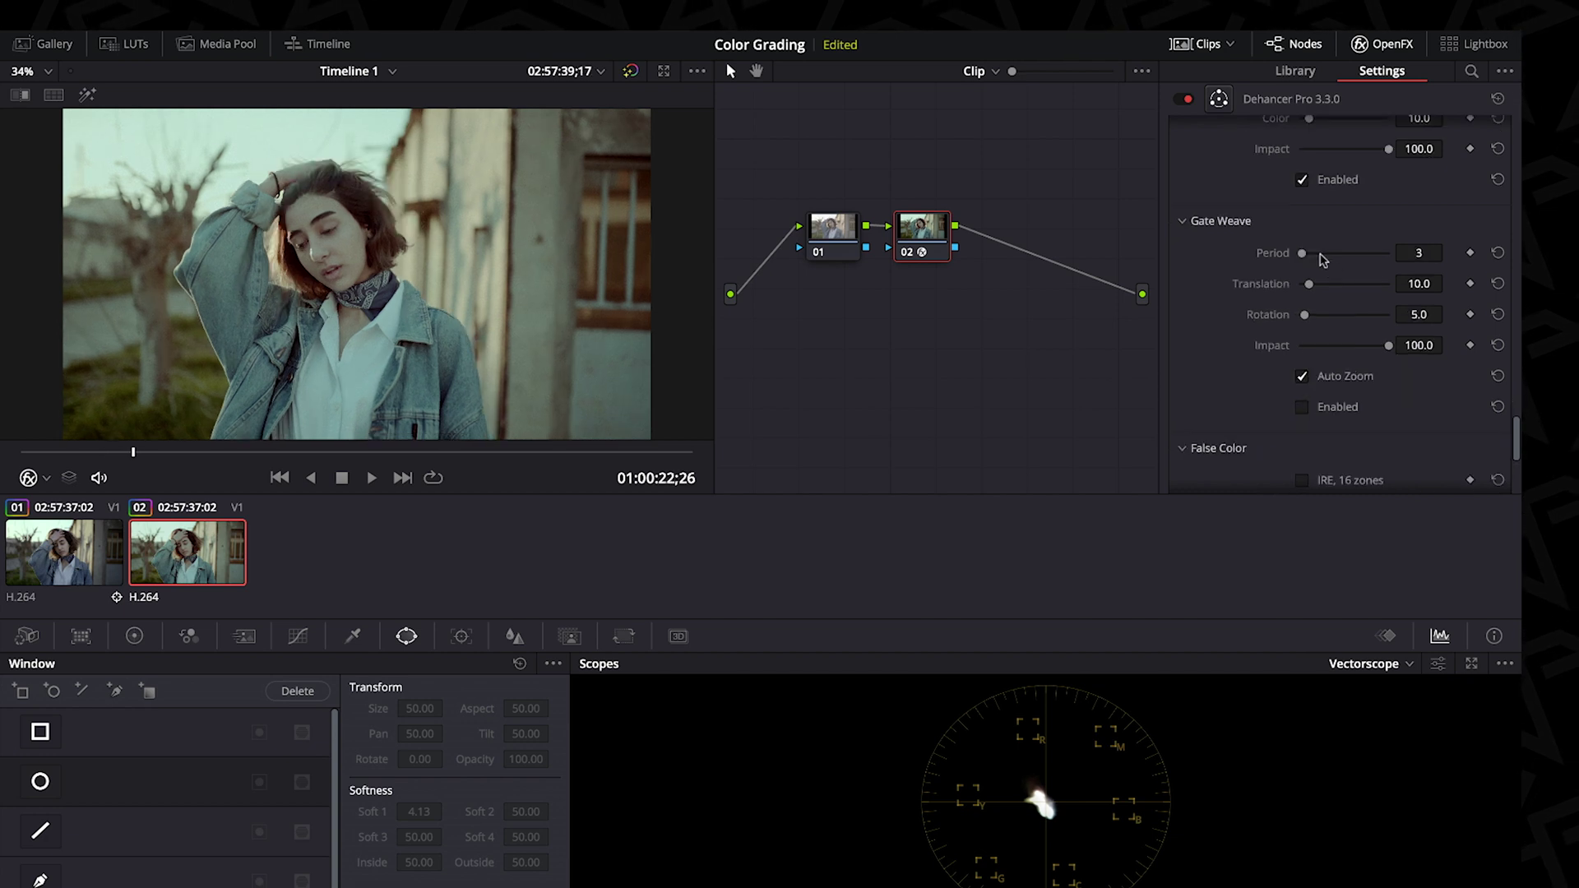
{"action": "left_click", "coordinate": [1302, 351]}
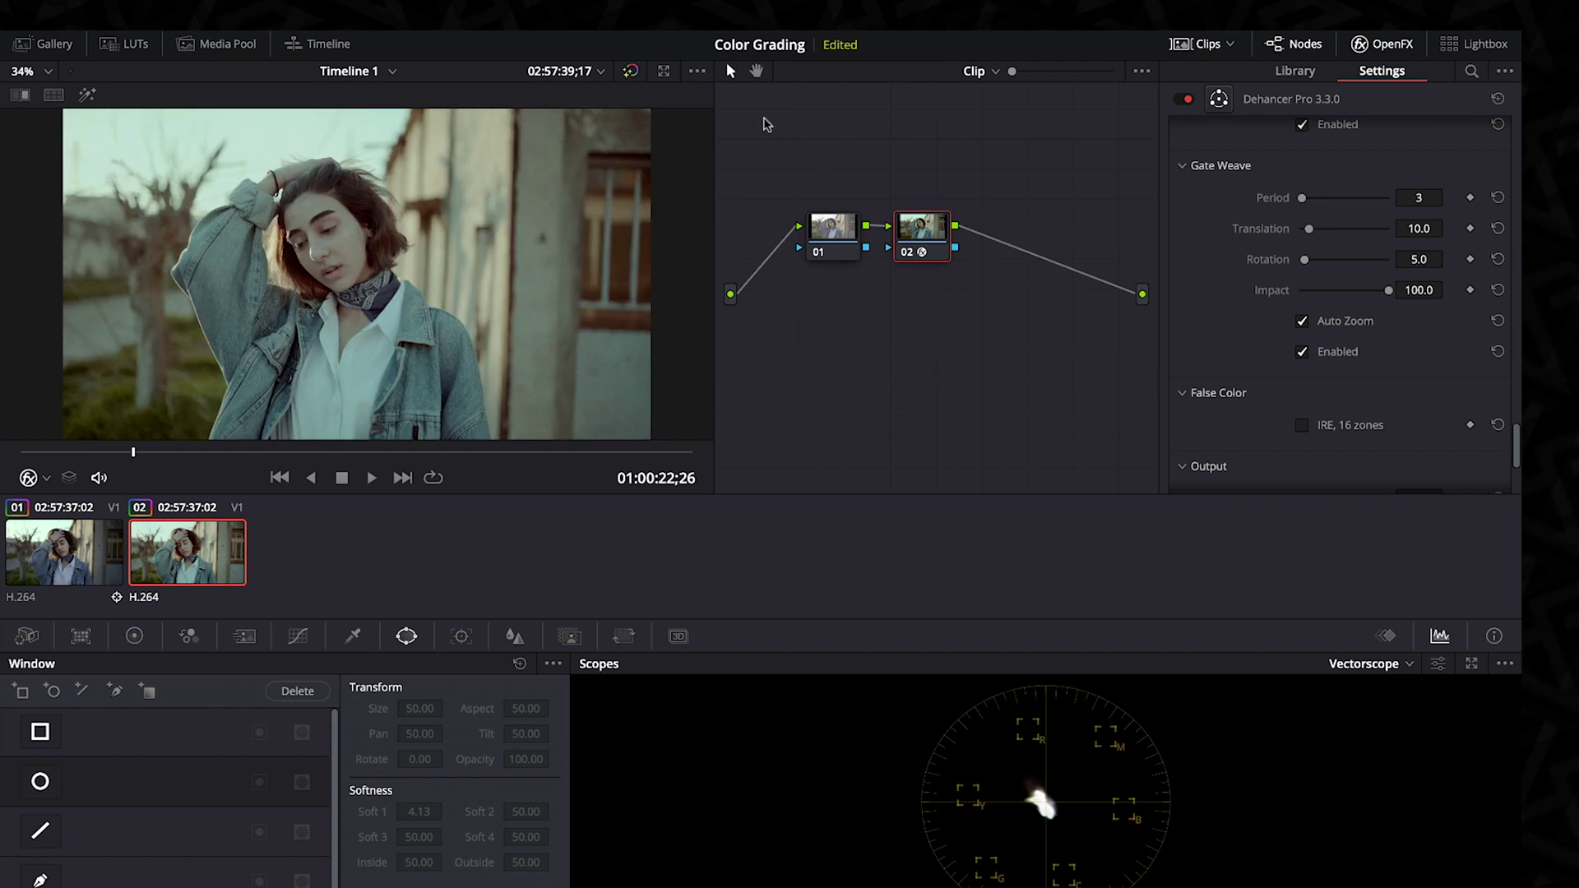
{"action": "scroll", "coordinate": [1273, 383], "scroll_direction": "down", "scroll_amount": 2}
{"action": "scroll", "coordinate": [1273, 382], "scroll_direction": "down", "scroll_amount": 2}
{"action": "left_click", "coordinate": [1366, 331]}
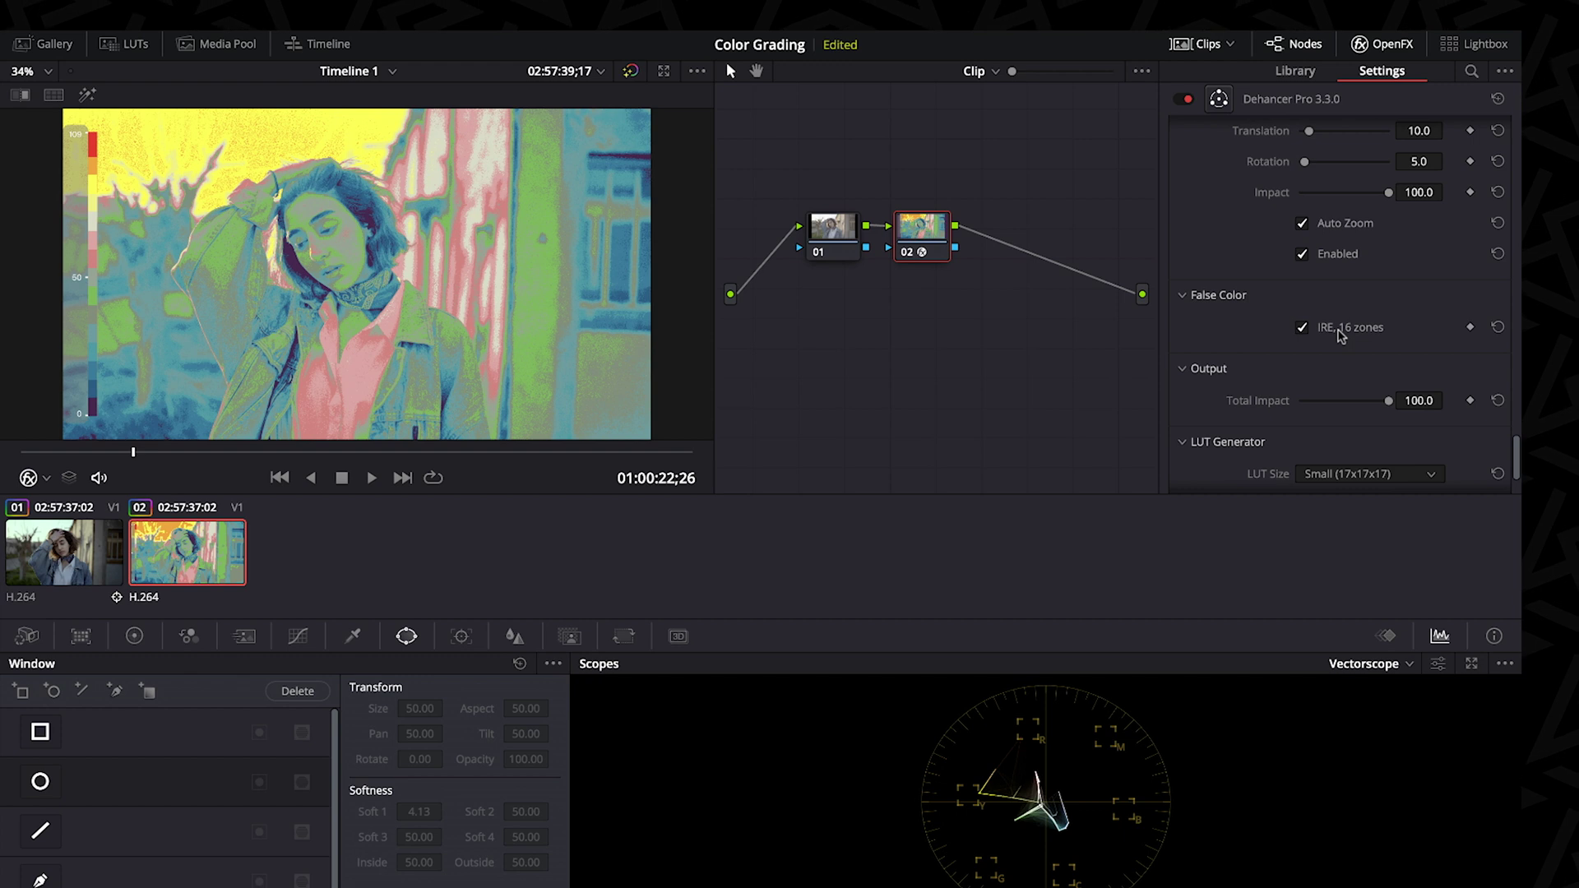
{"action": "left_click", "coordinate": [1342, 334]}
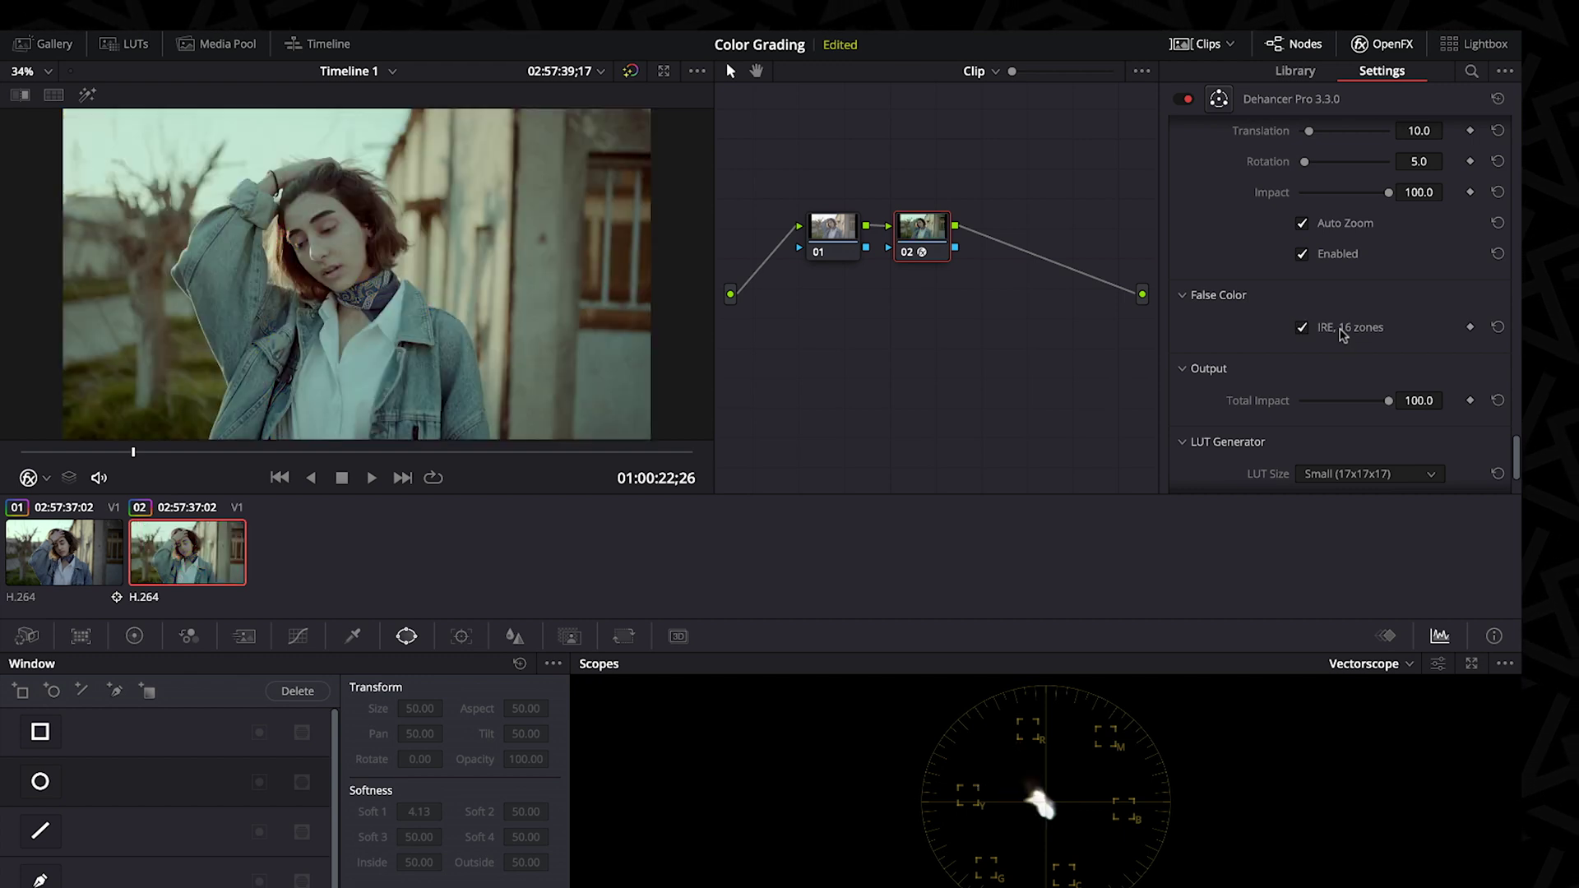
{"action": "left_click", "coordinate": [1343, 334]}
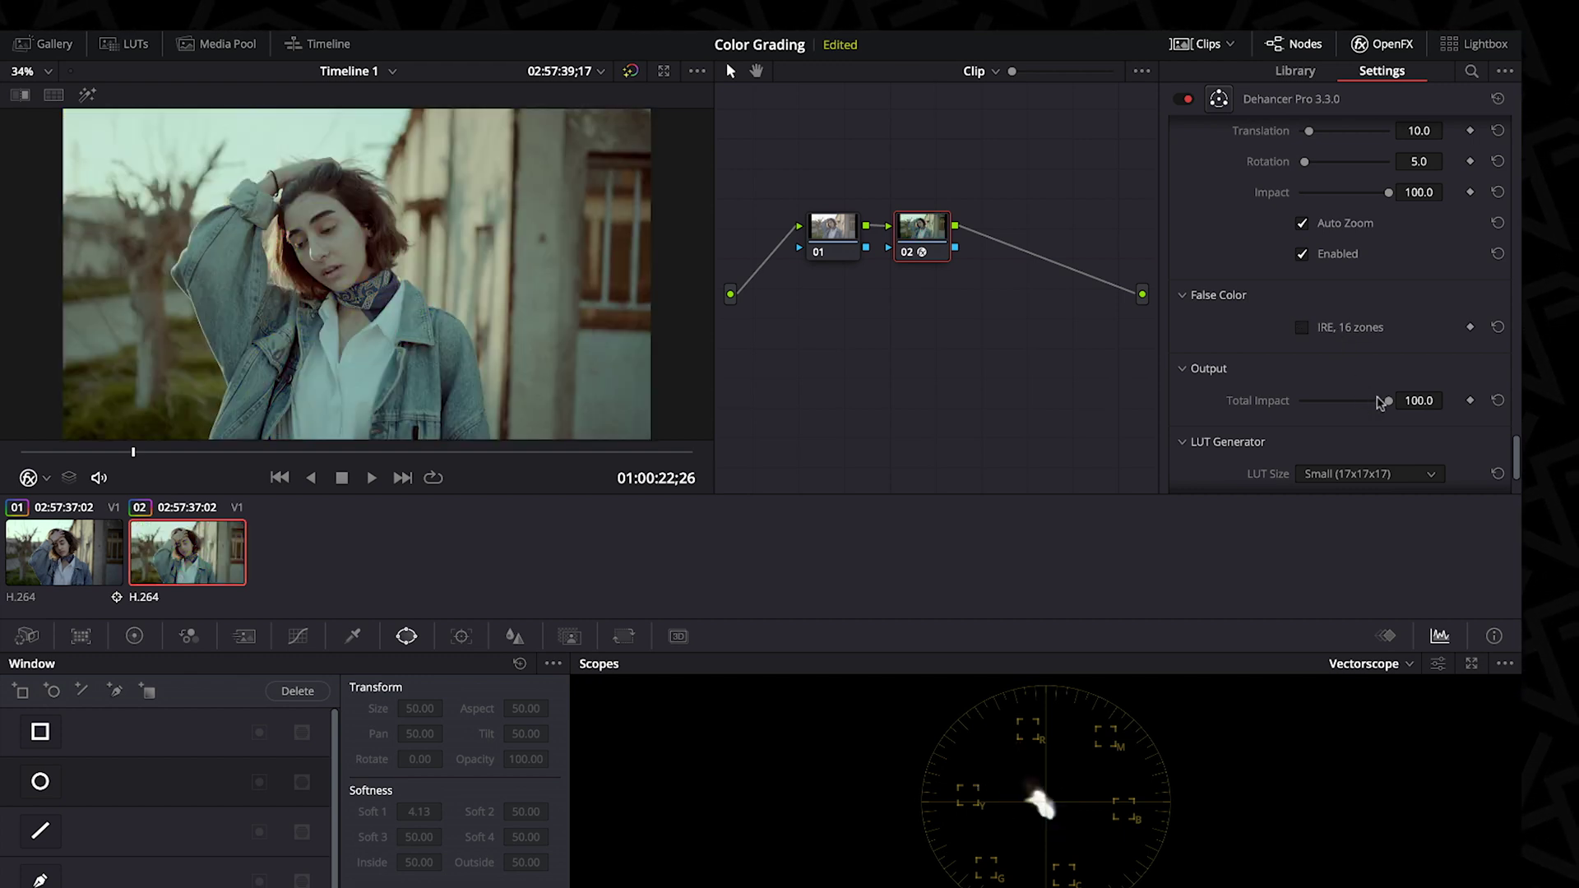
{"action": "mouse_move", "coordinate": [1388, 407]}
{"action": "left_mouse_down"}
{"action": "mouse_move", "coordinate": [1298, 404]}
{"action": "mouse_move", "coordinate": [1402, 406]}
{"action": "left_mouse_up"}
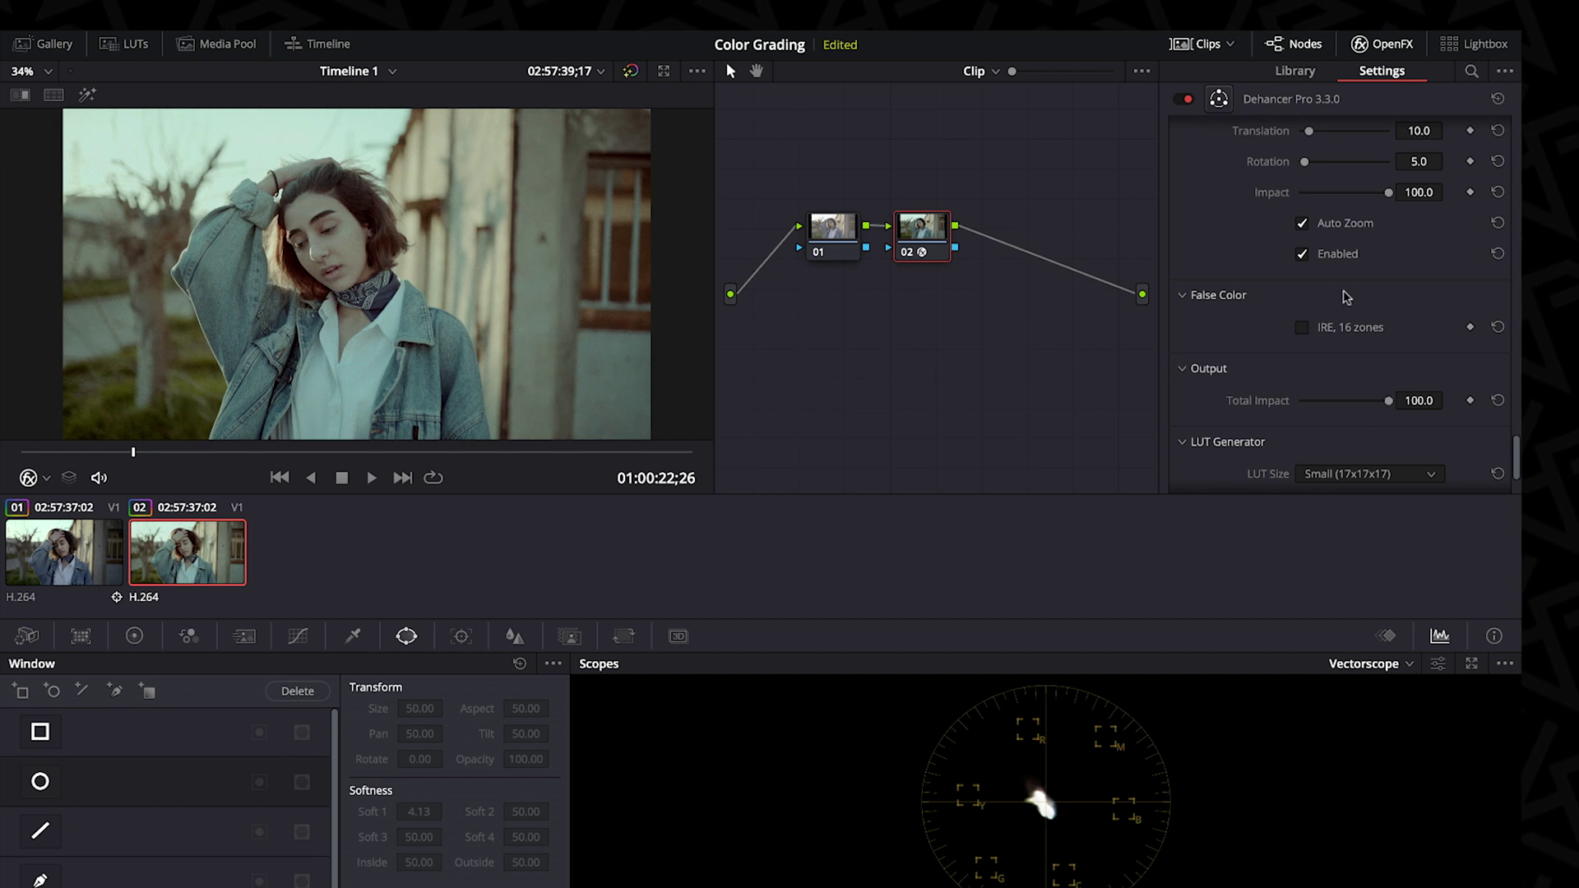
{"action": "scroll", "coordinate": [1342, 261], "scroll_direction": "down", "scroll_amount": 3}
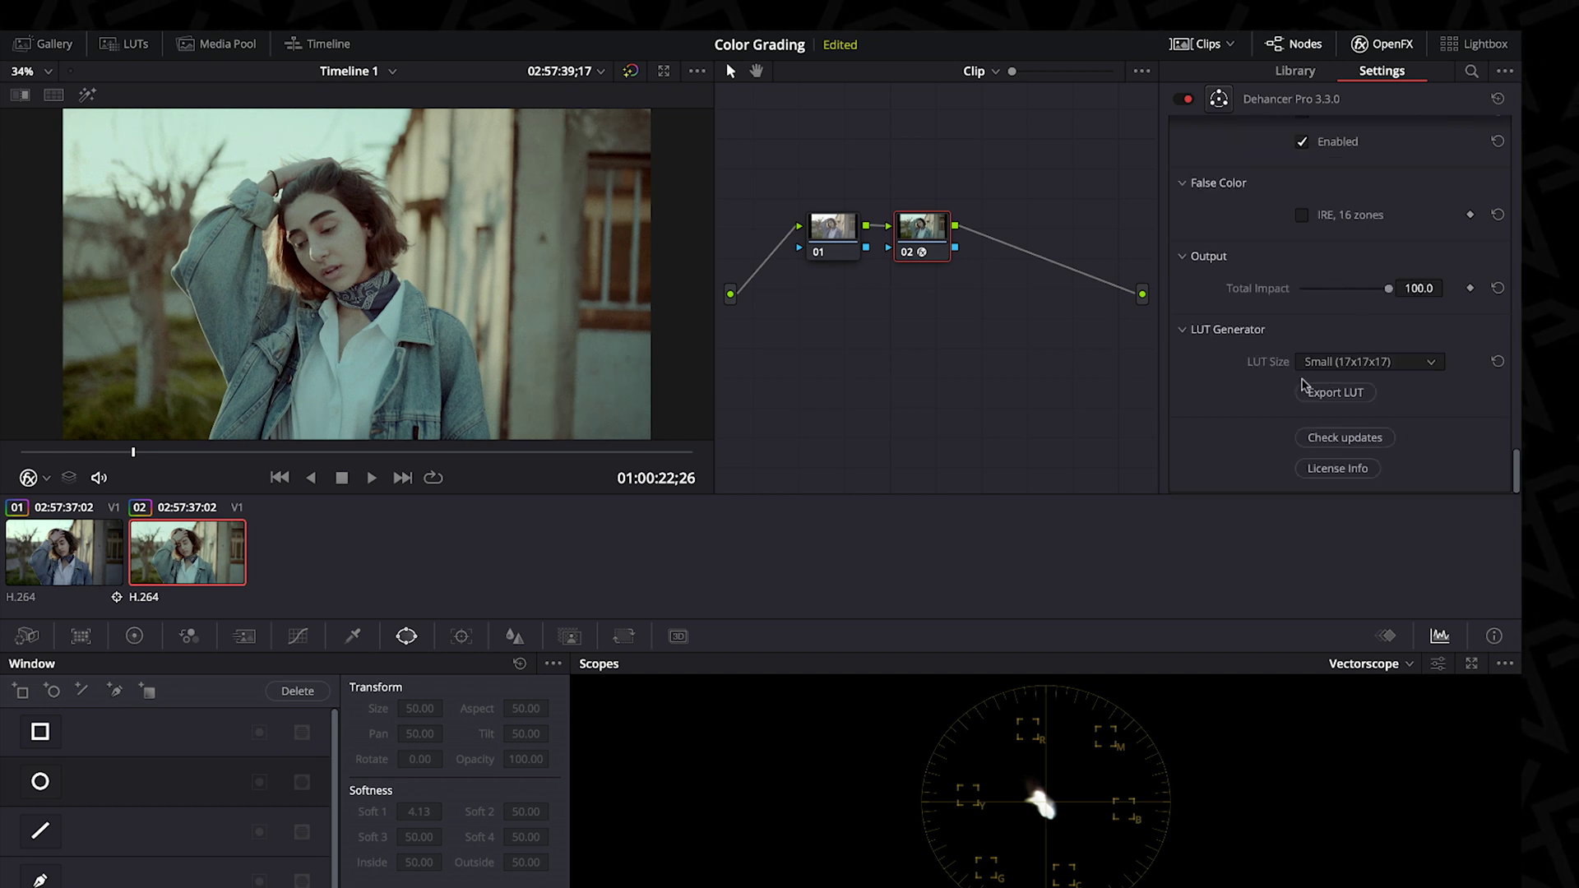
Choose Normal (33x33x33) LUT size and export the LUT to the LUTs Dehancer folder
{"action": "left_click", "coordinate": [1369, 365]}
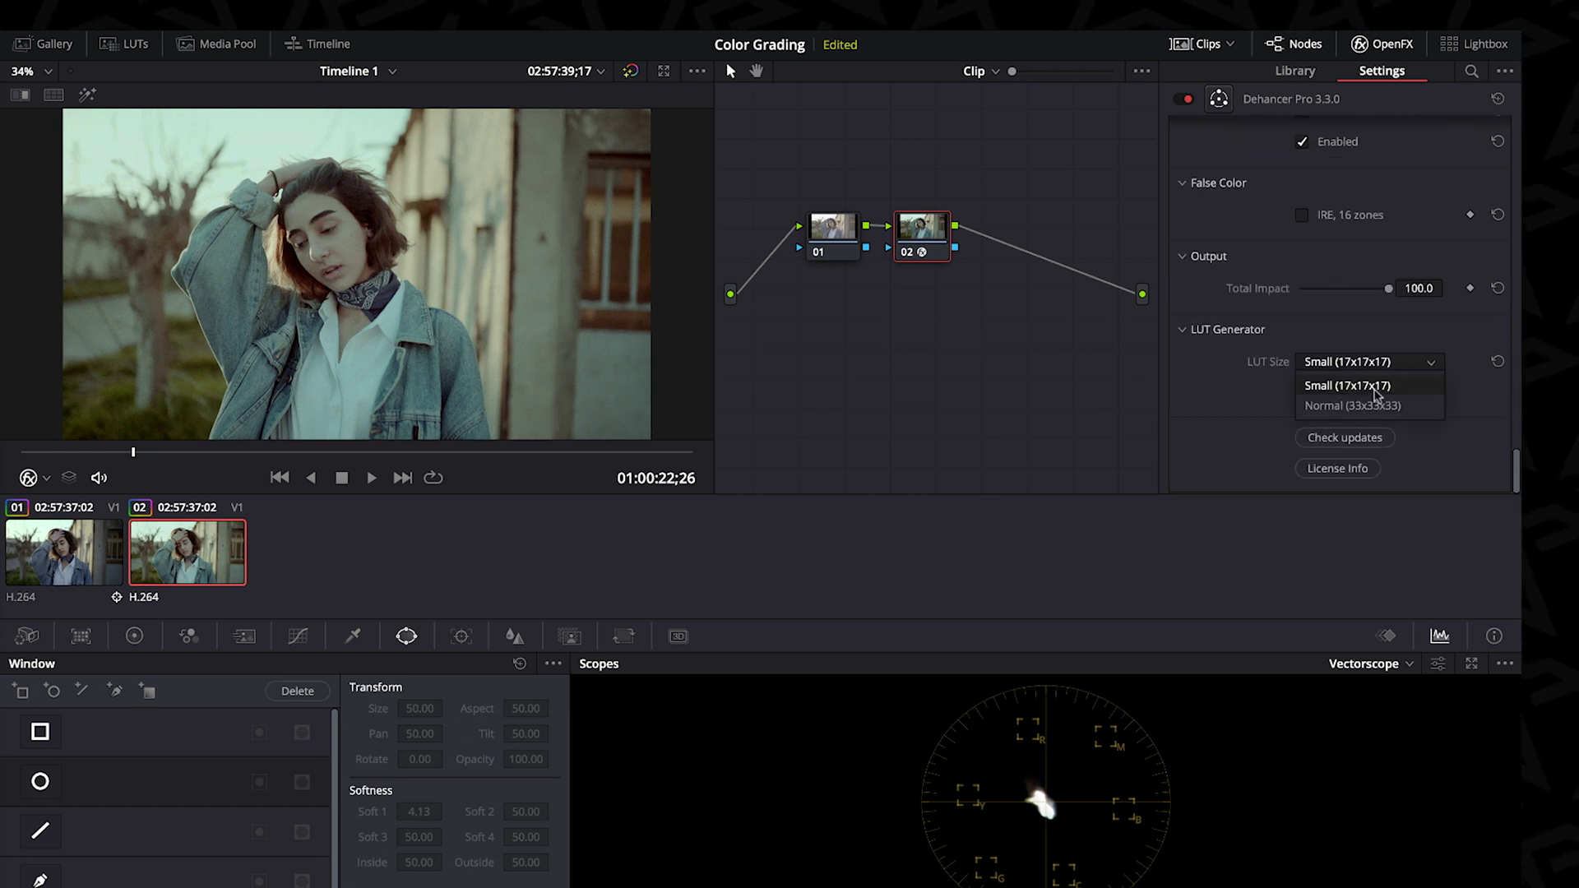
{"action": "left_click", "coordinate": [1384, 385]}
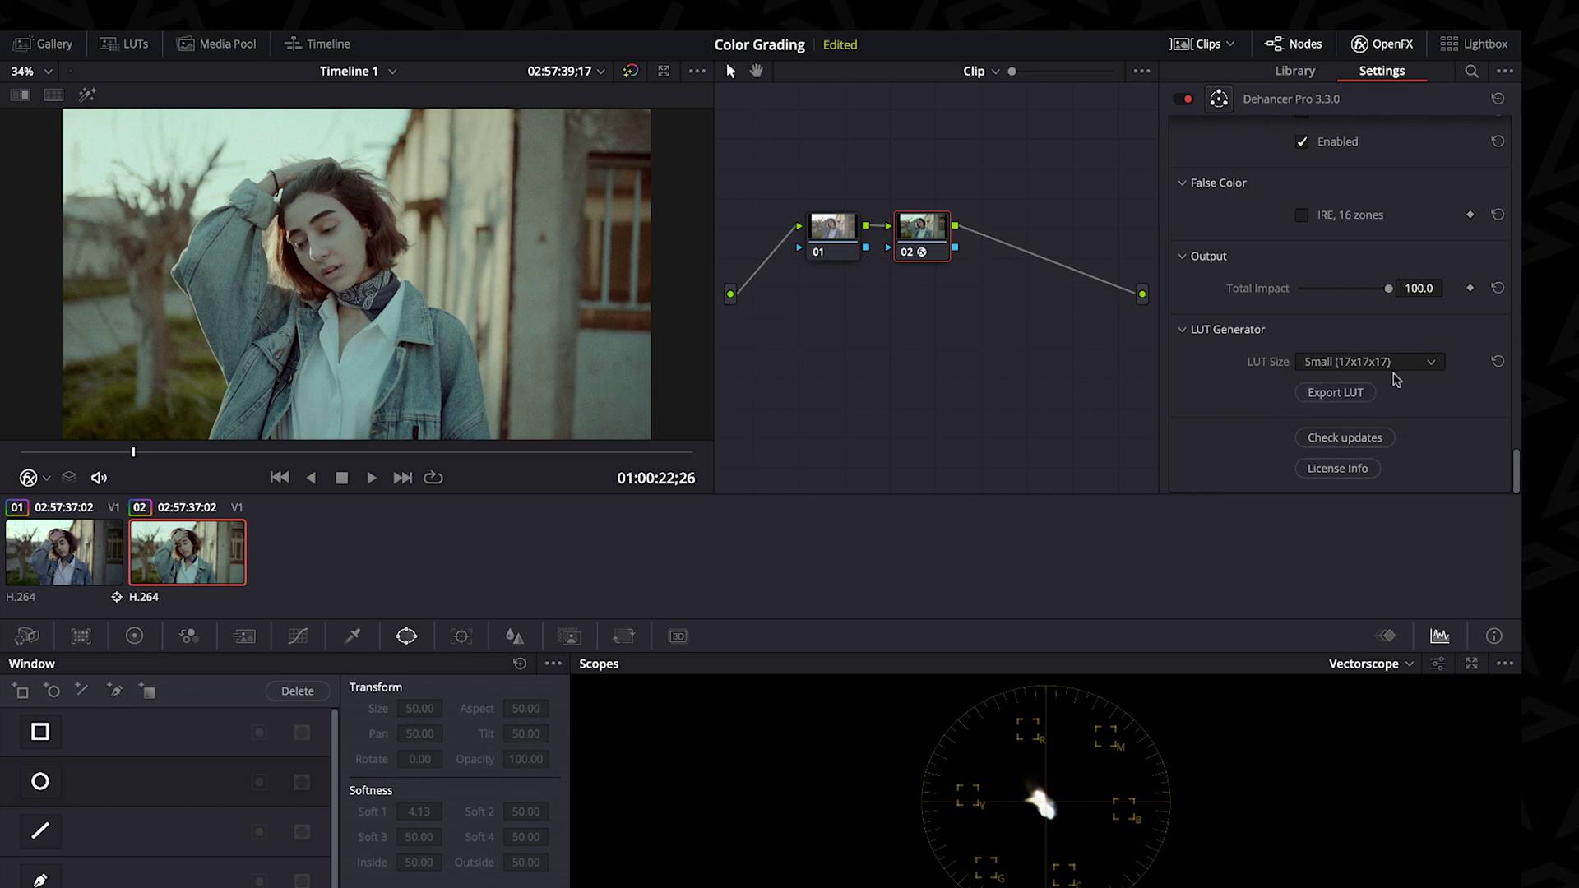
{"action": "left_click", "coordinate": [1398, 365]}
{"action": "left_click", "coordinate": [1393, 401]}
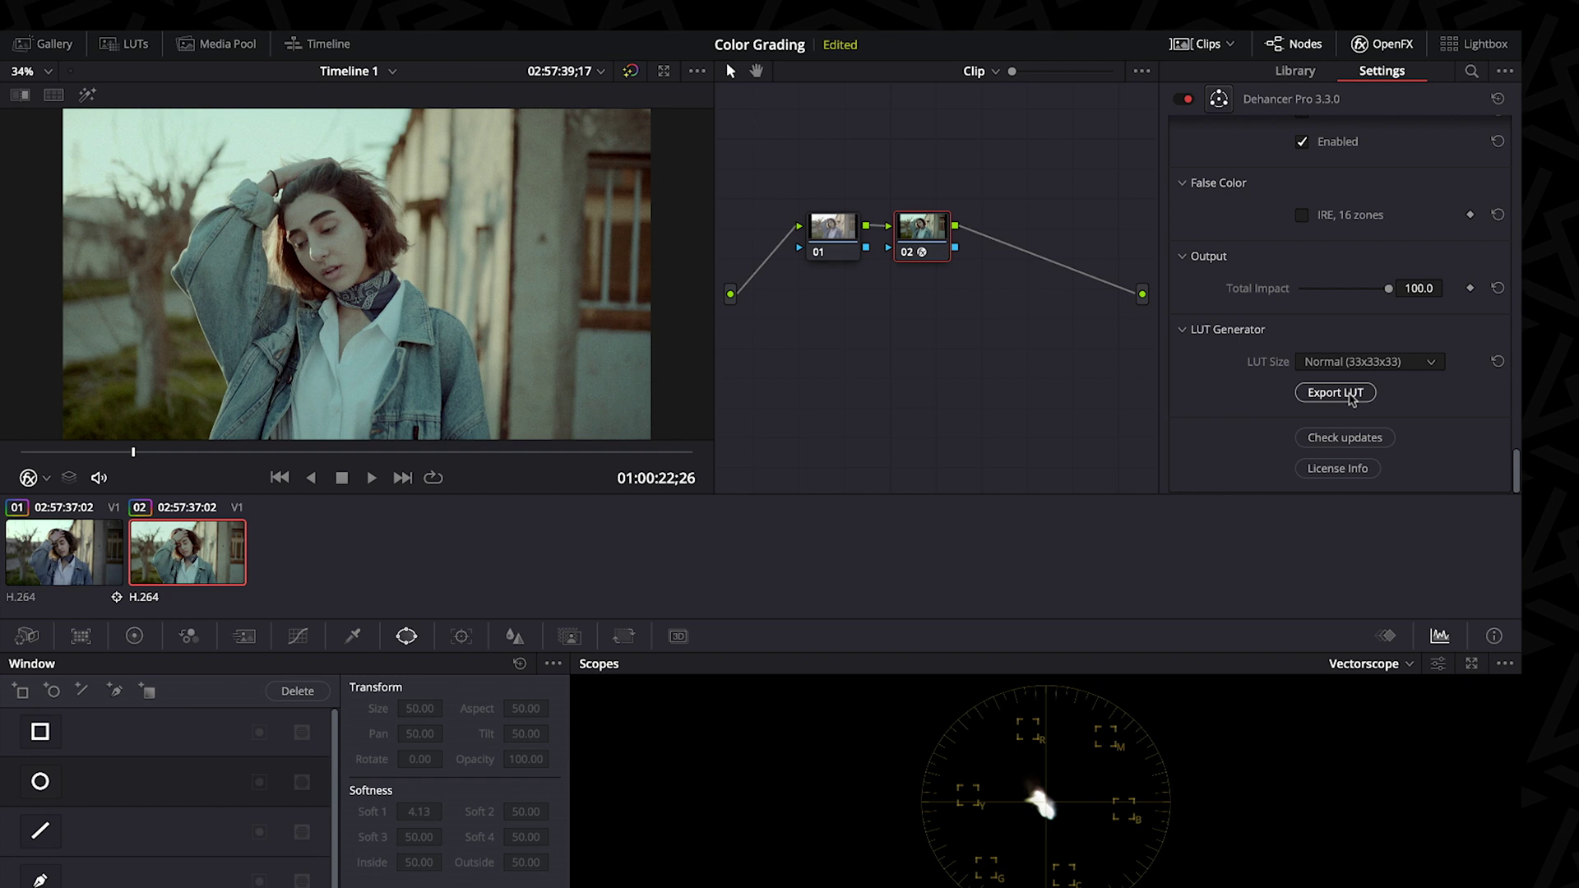
{"action": "left_click", "coordinate": [1350, 394]}
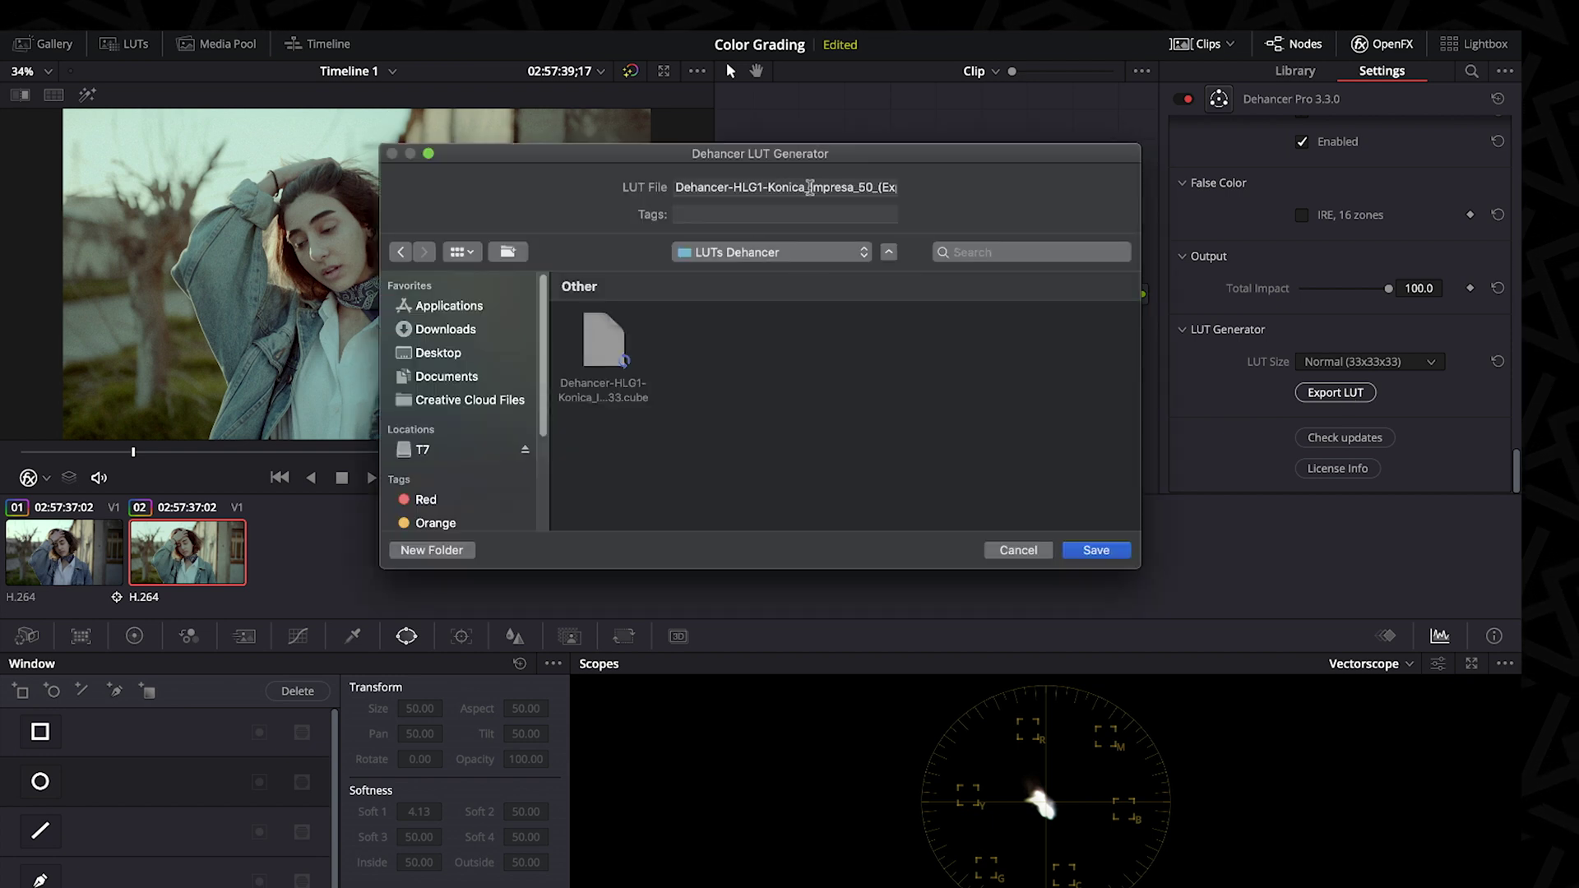
{"action": "left_click", "coordinate": [1083, 551]}
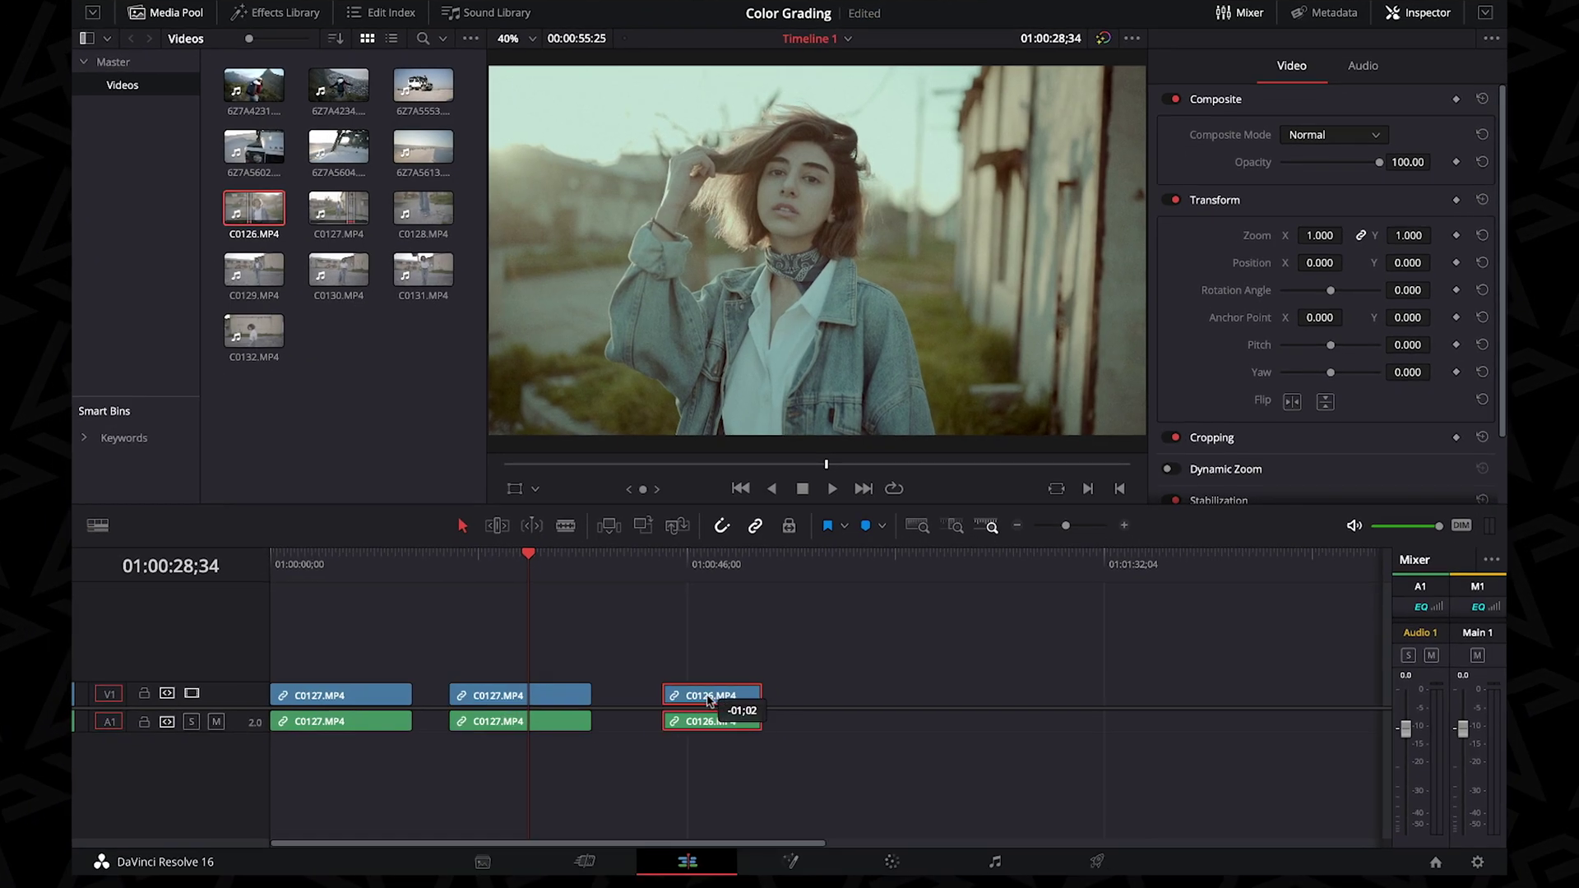
Select the timeline clip, then add Dehancer Pro to clip 03's second node on the Color page
{"action": "left_click", "coordinate": [542, 698]}
{"action": "left_click", "coordinate": [892, 861]}
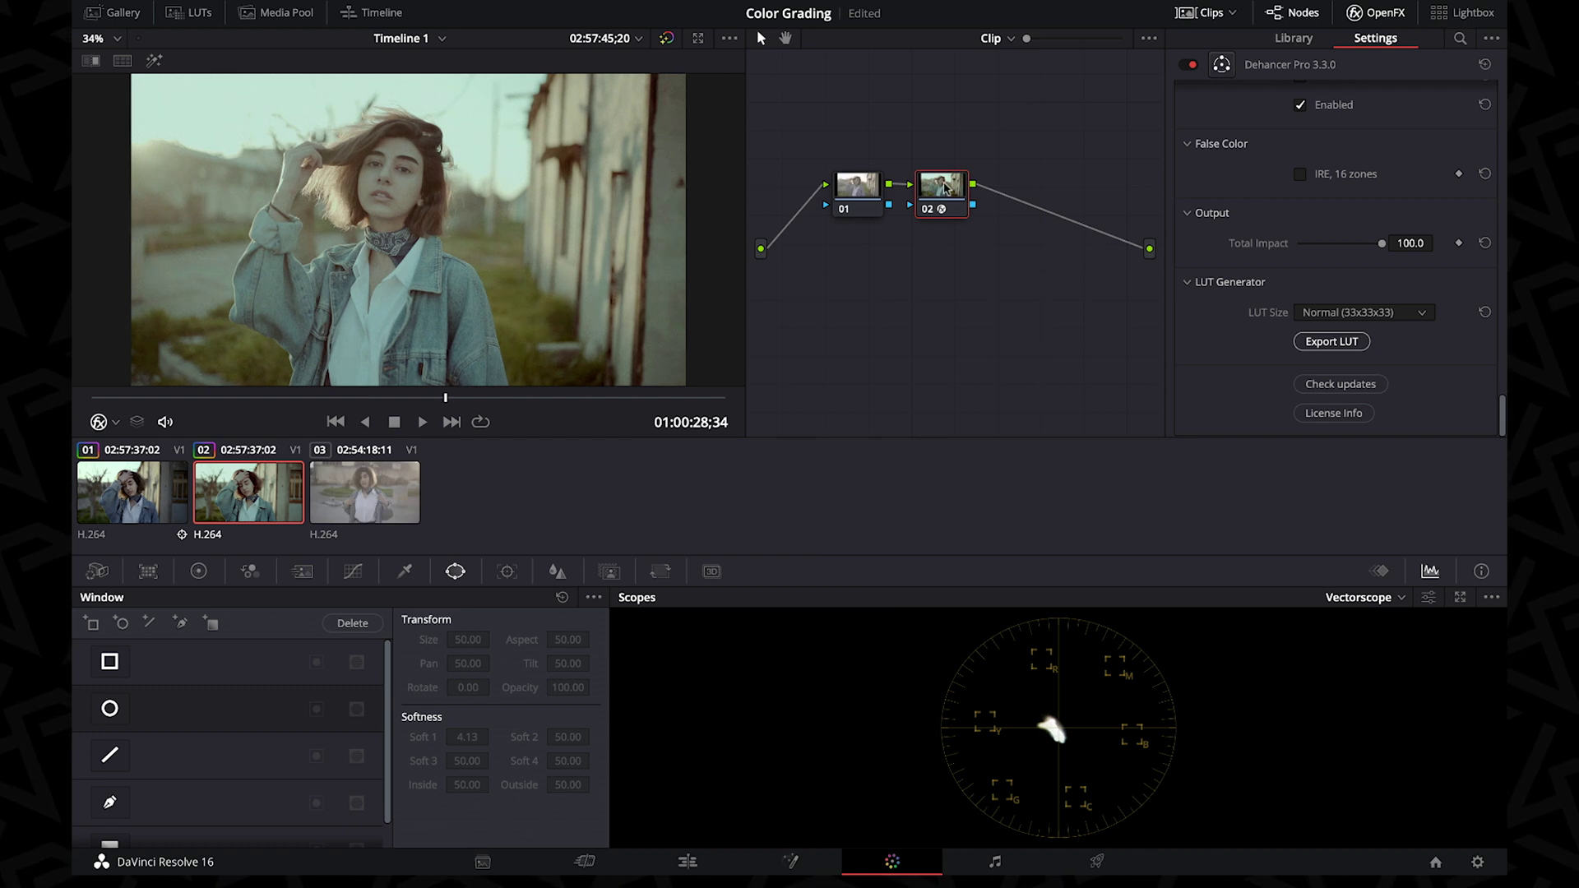
{"action": "left_click", "coordinate": [1293, 38]}
{"action": "left_click", "coordinate": [365, 492]}
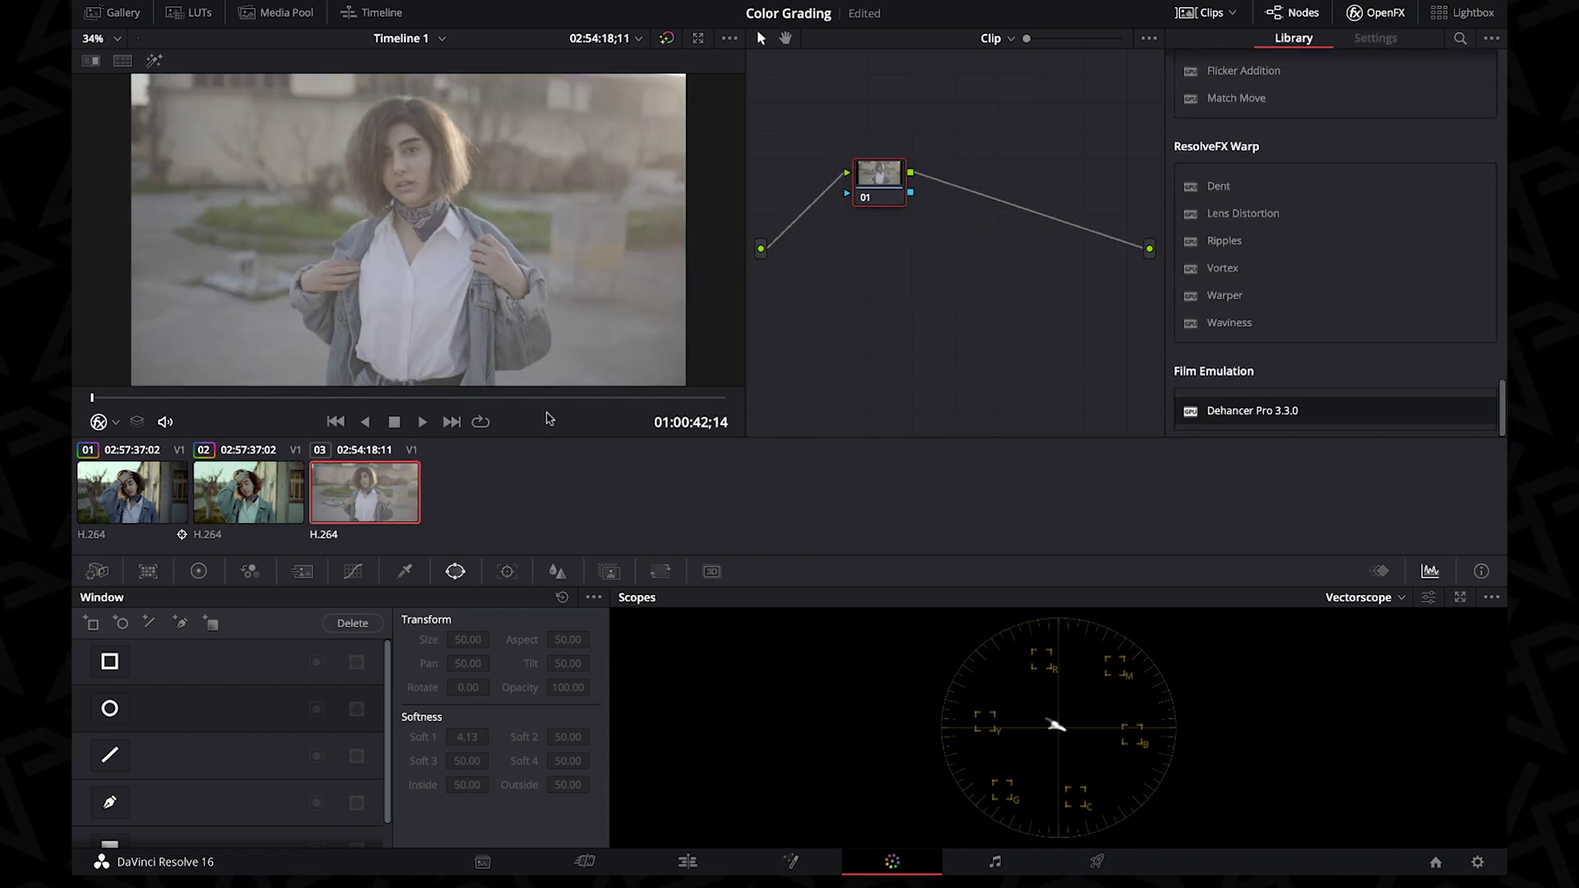
{"action": "left_click", "coordinate": [959, 179]}
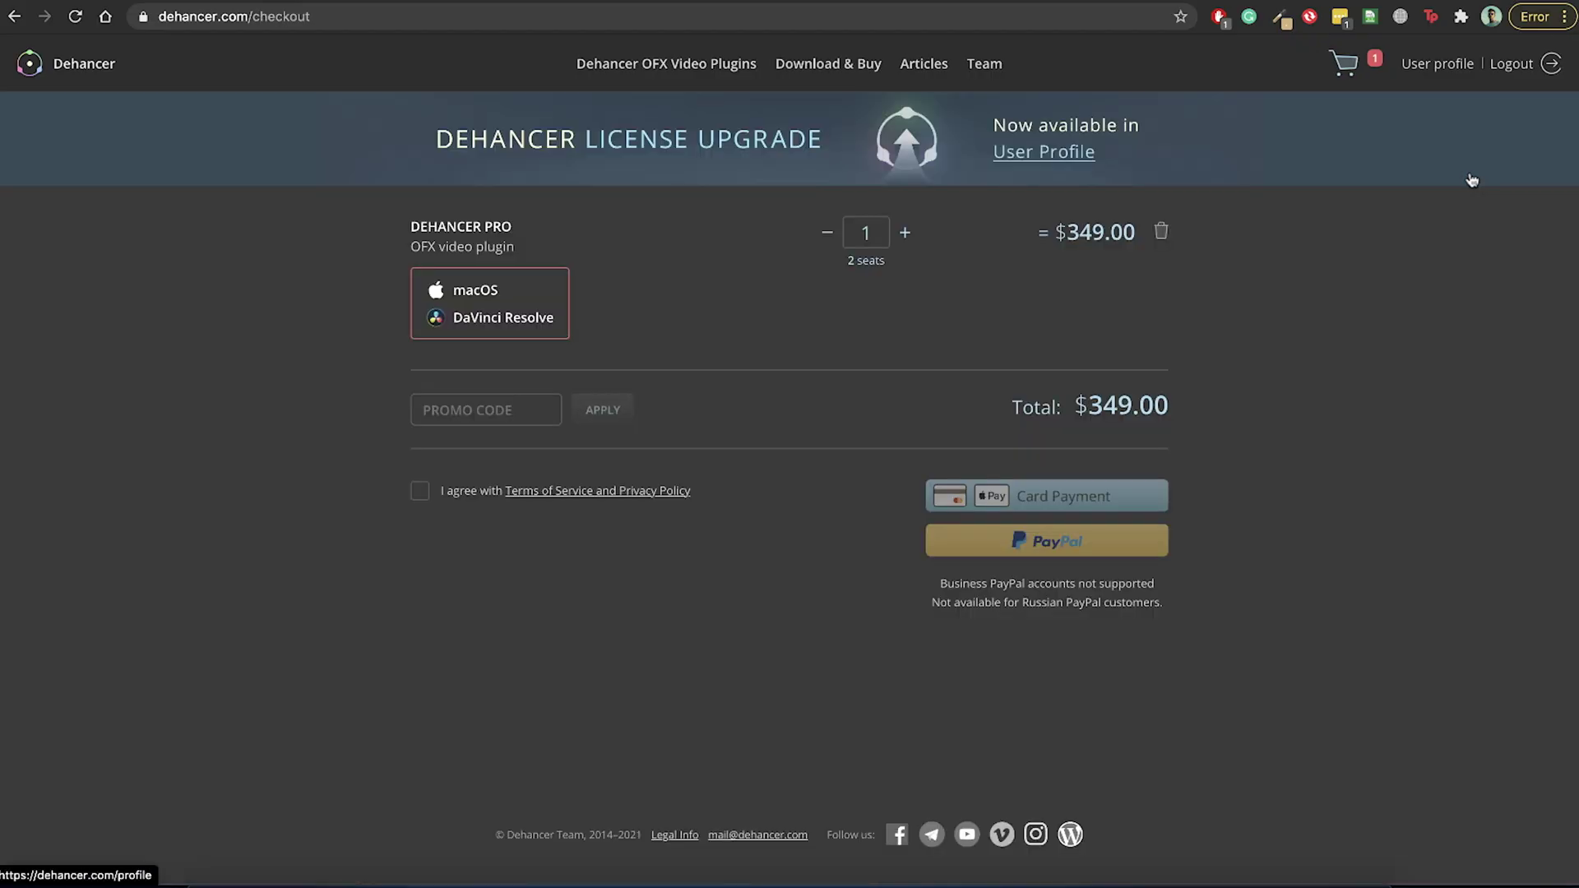
Apply a promo code for 10% off, bringing the Dehancer Pro total to $314.10
{"action": "type", "text": "KAIWAN"}
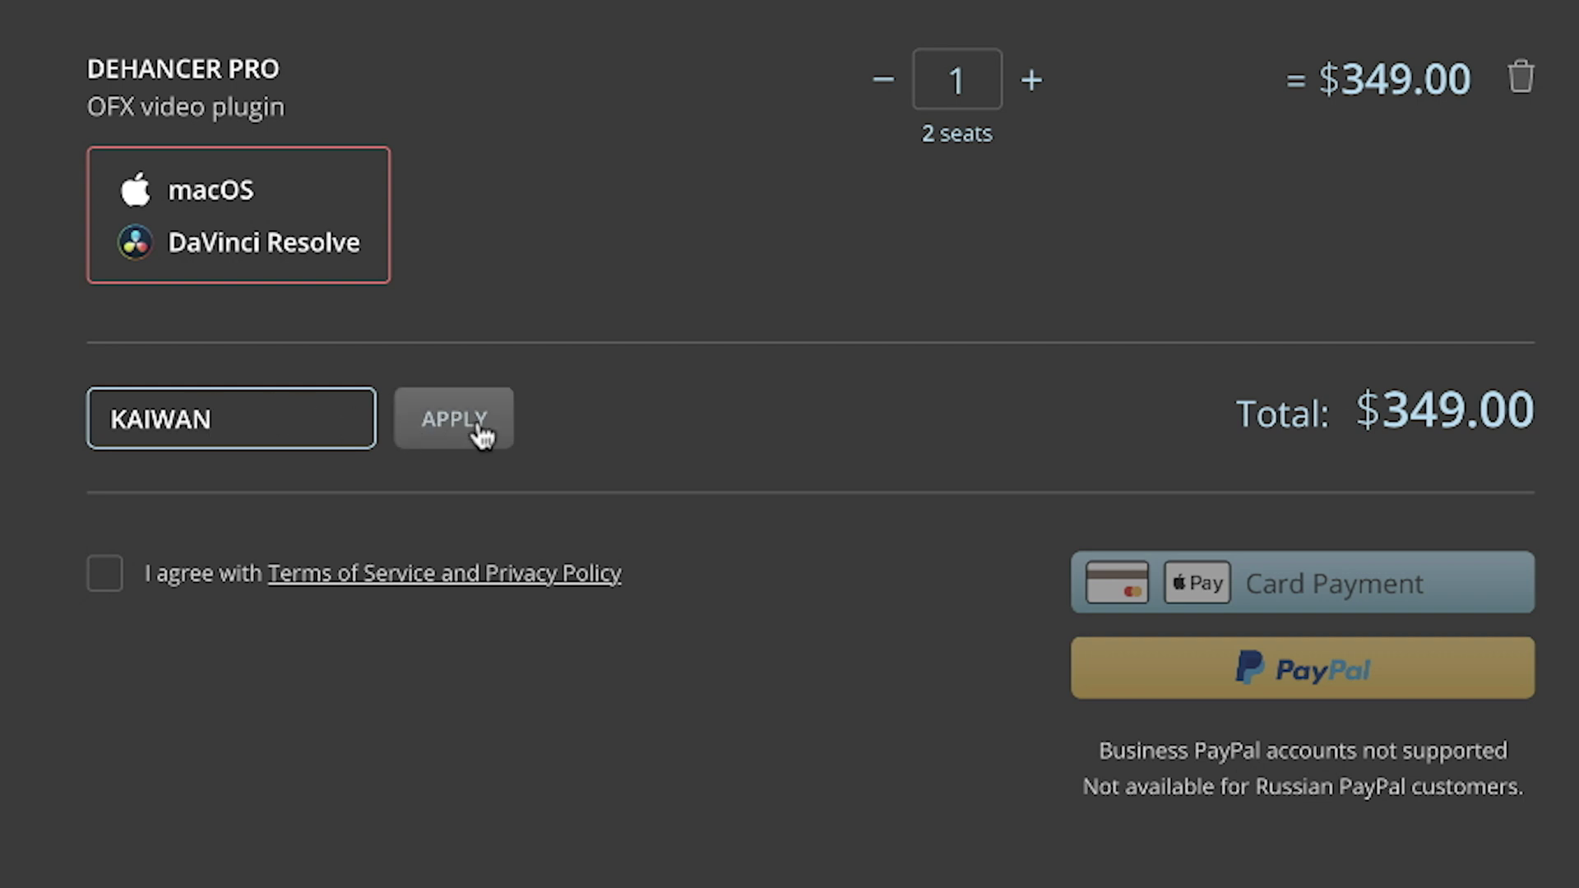
{"action": "left_click", "coordinate": [481, 436]}
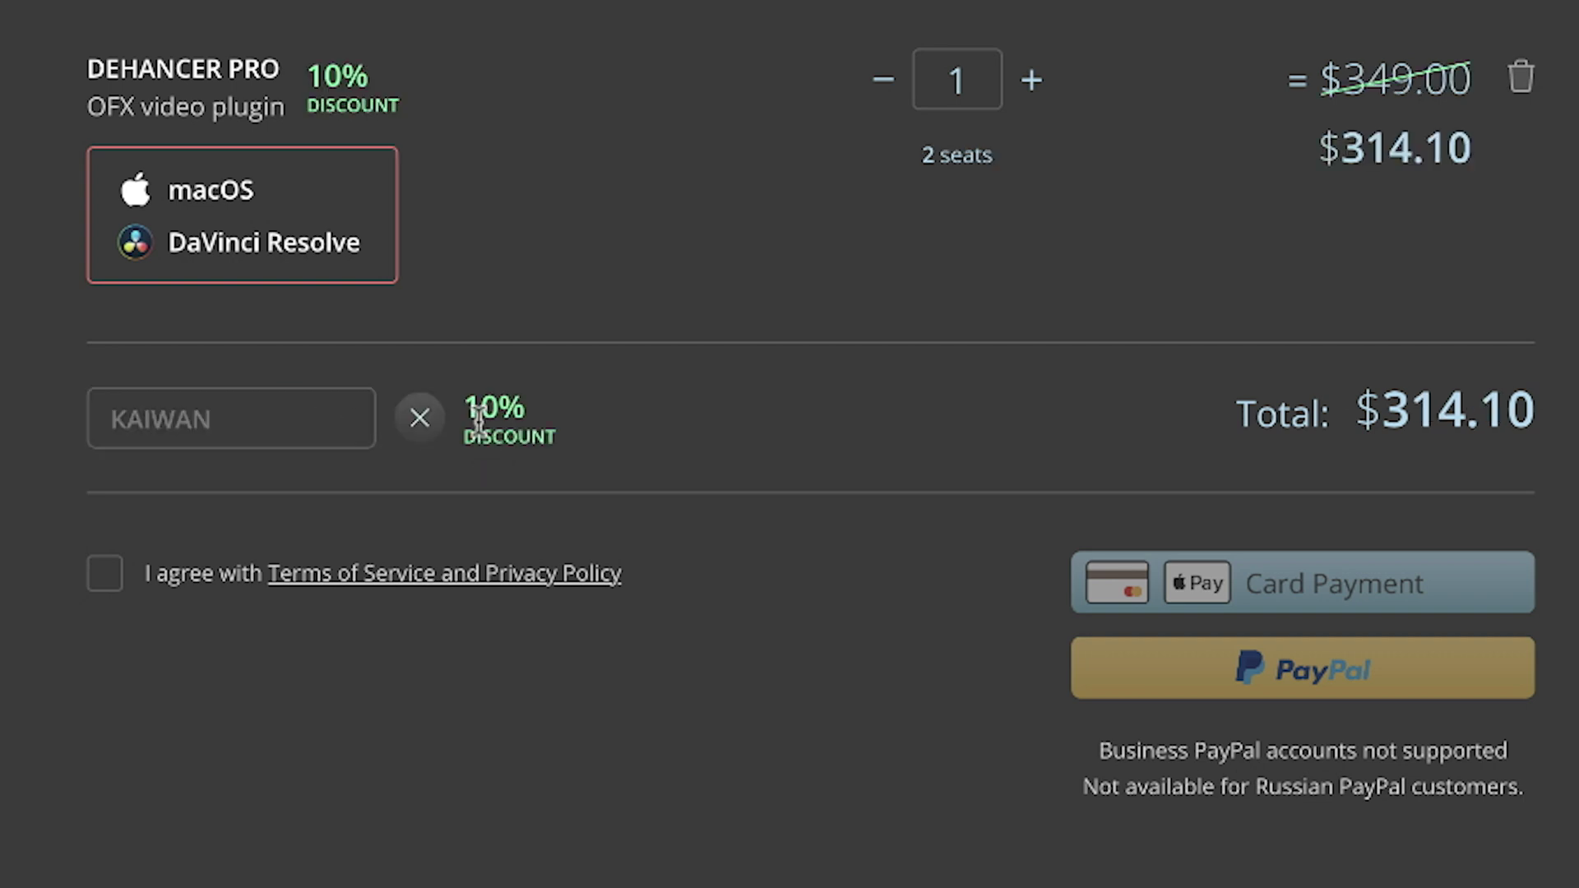